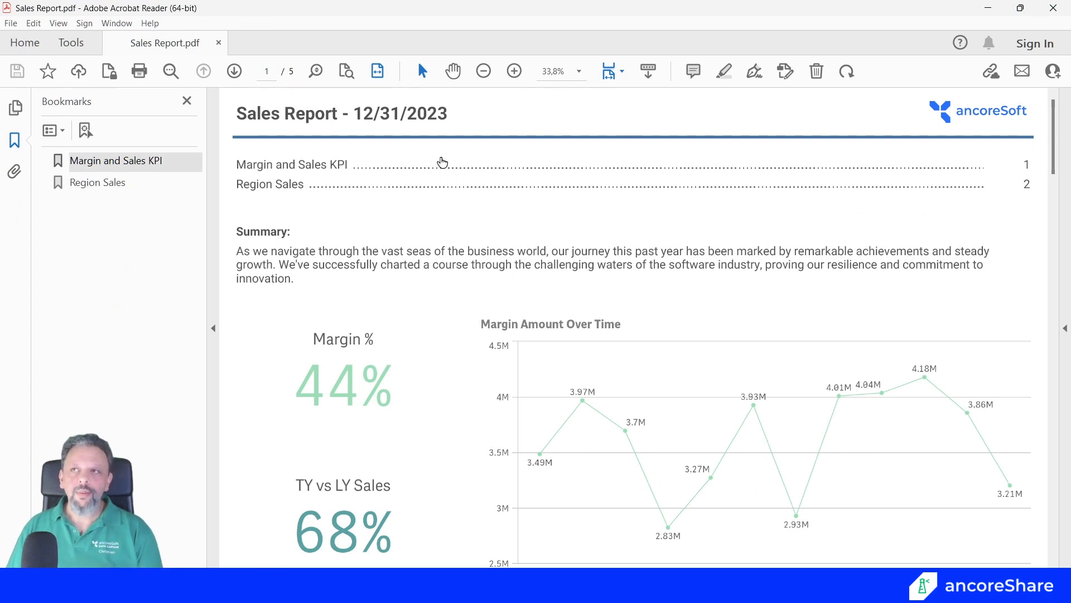
Examine the first page of the sample sales report: dated title, logo, summary text, KPIs and the margin chart
double_click(449, 111)
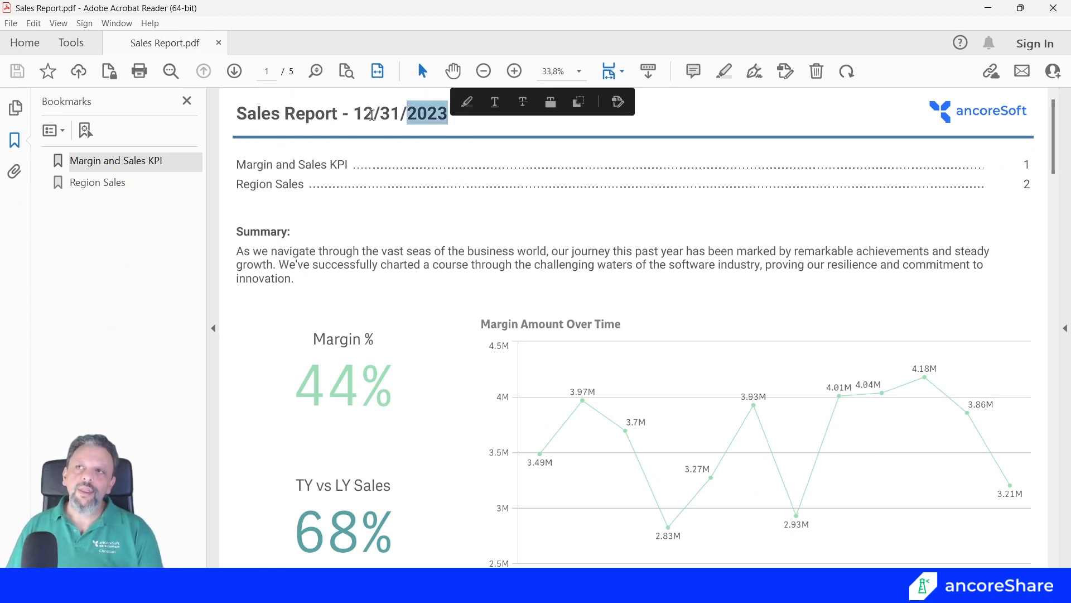
left_click(343, 116)
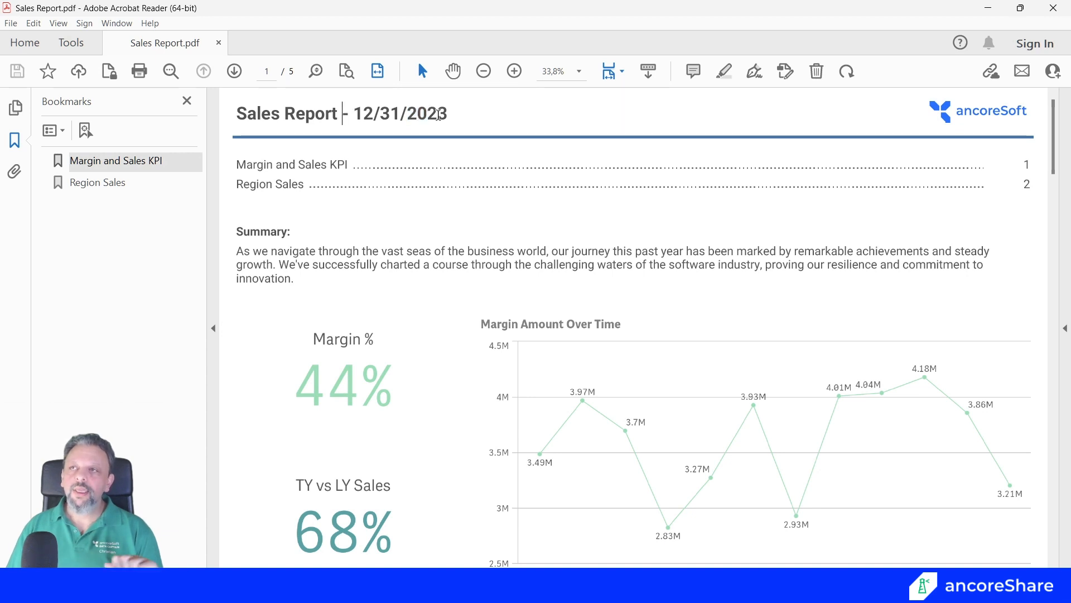
left_click(947, 118)
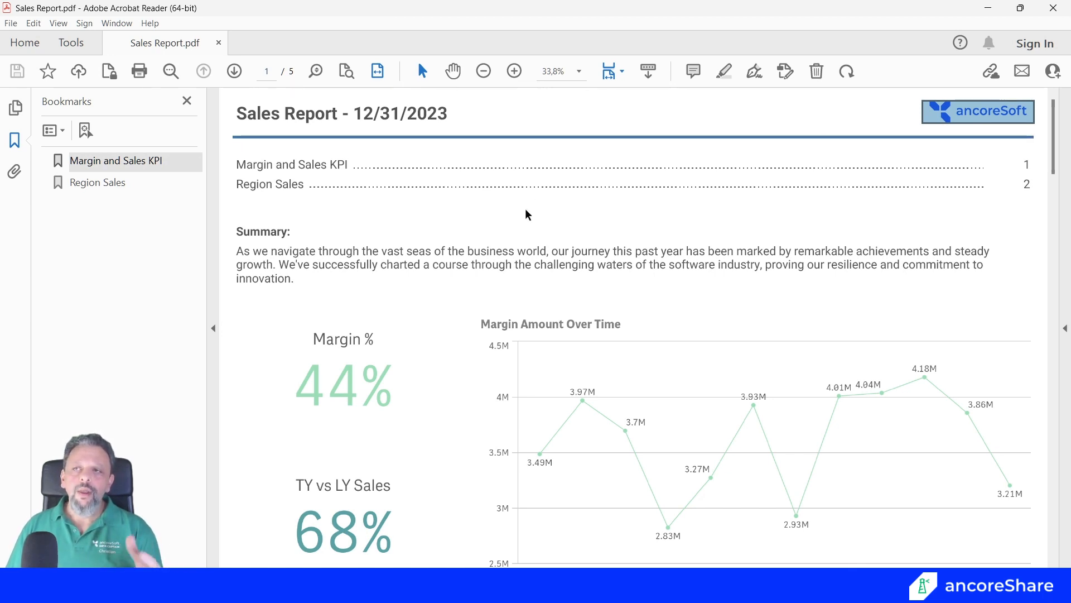
left_click(327, 241)
left_click_drag(320, 249, 430, 266)
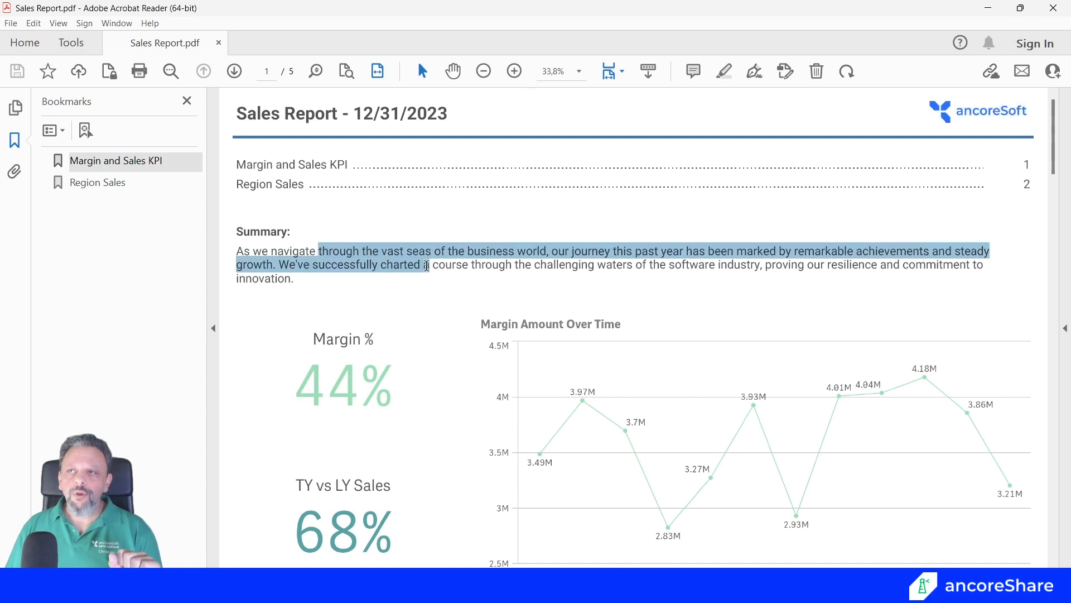
scroll(391, 293, "down", 1)
left_click(361, 318)
left_click(337, 453)
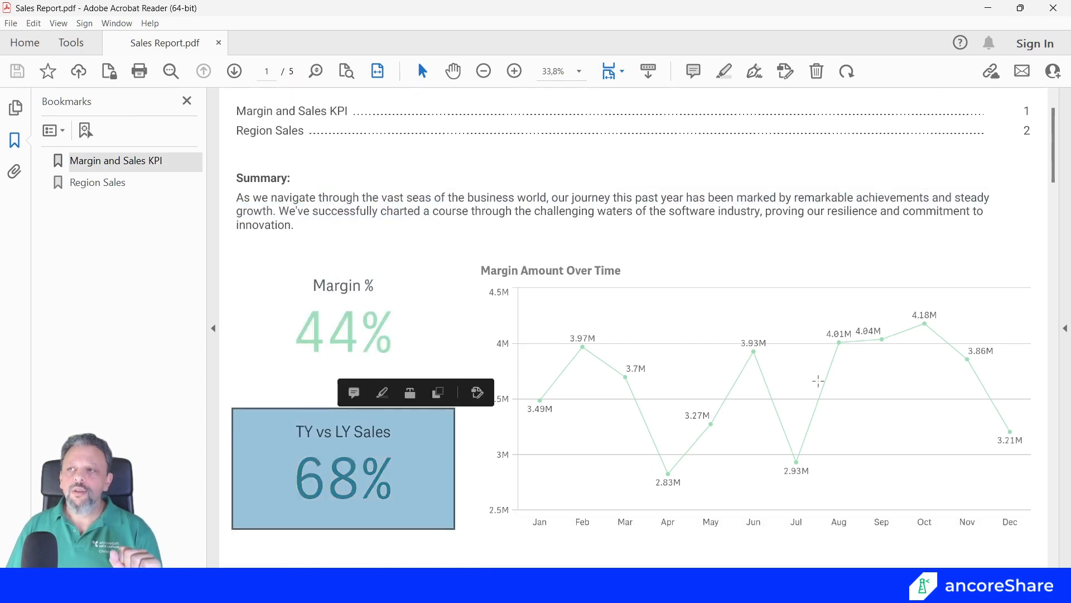
left_click(774, 355)
Review the multi-page region sales table in the sample report, including its repeated page headers and red-coloured amounts
scroll(773, 354, "down", 6)
scroll(628, 334, "down", 8)
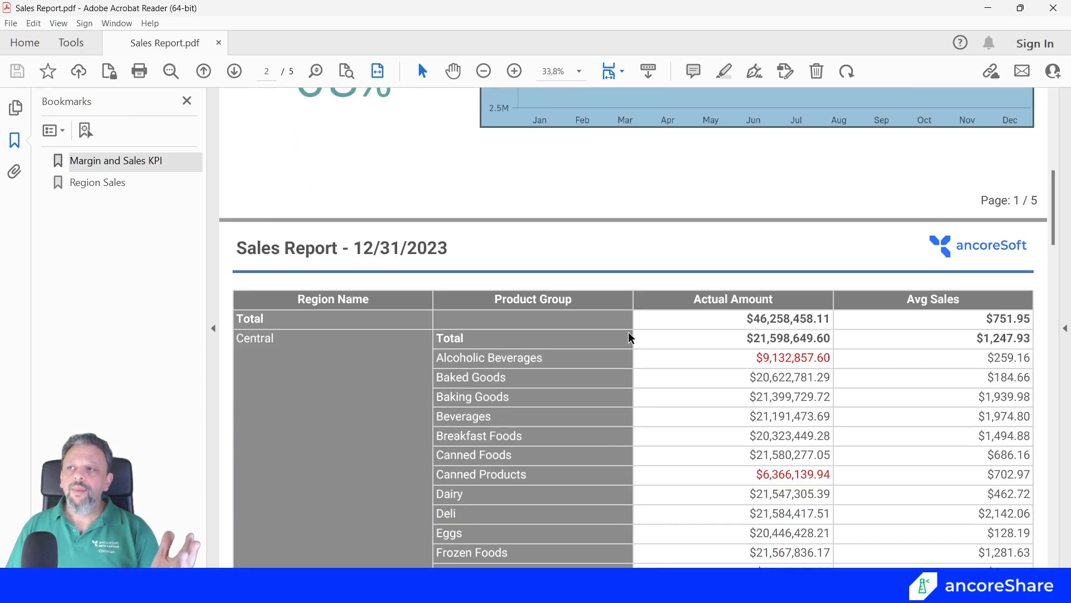
scroll(629, 335, "down", 2)
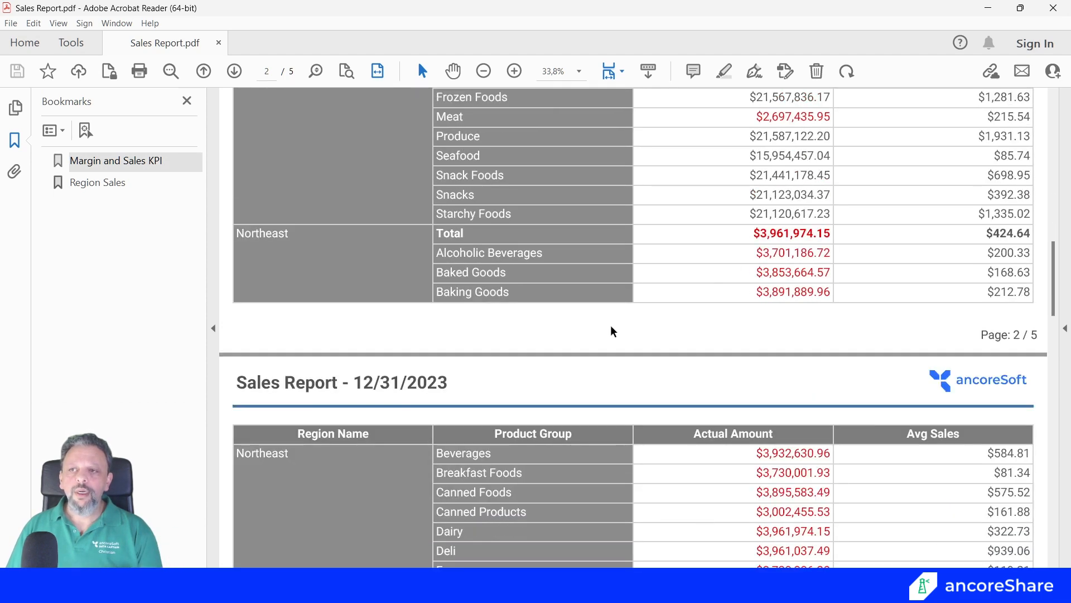
scroll(610, 407, "down", 3)
scroll(607, 406, "up", 5)
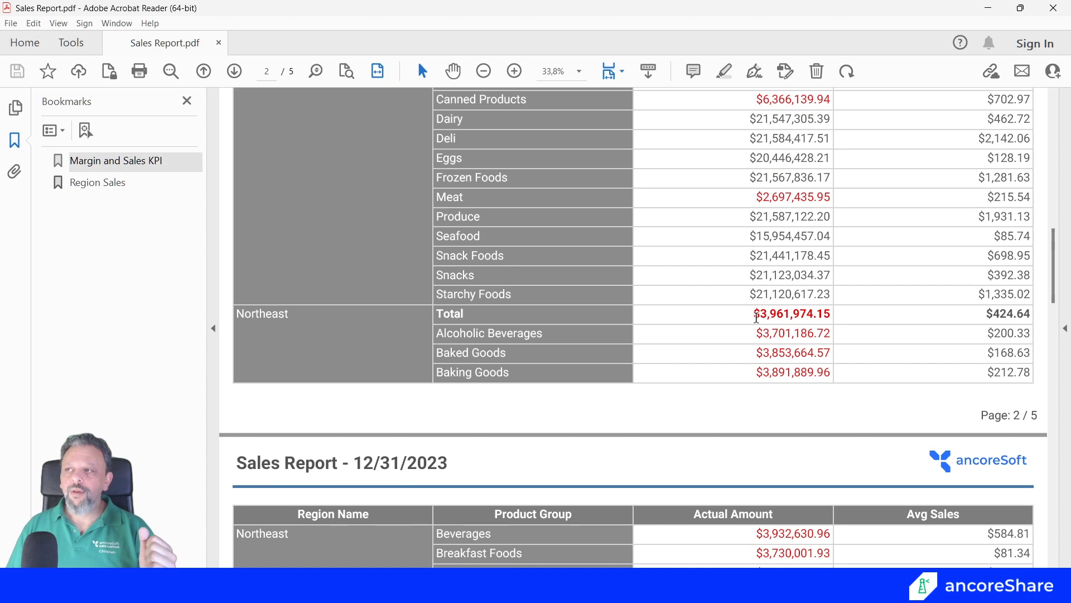
left_click_drag(755, 316, 831, 333)
scroll(783, 342, "up", 2)
scroll(783, 341, "up", 12)
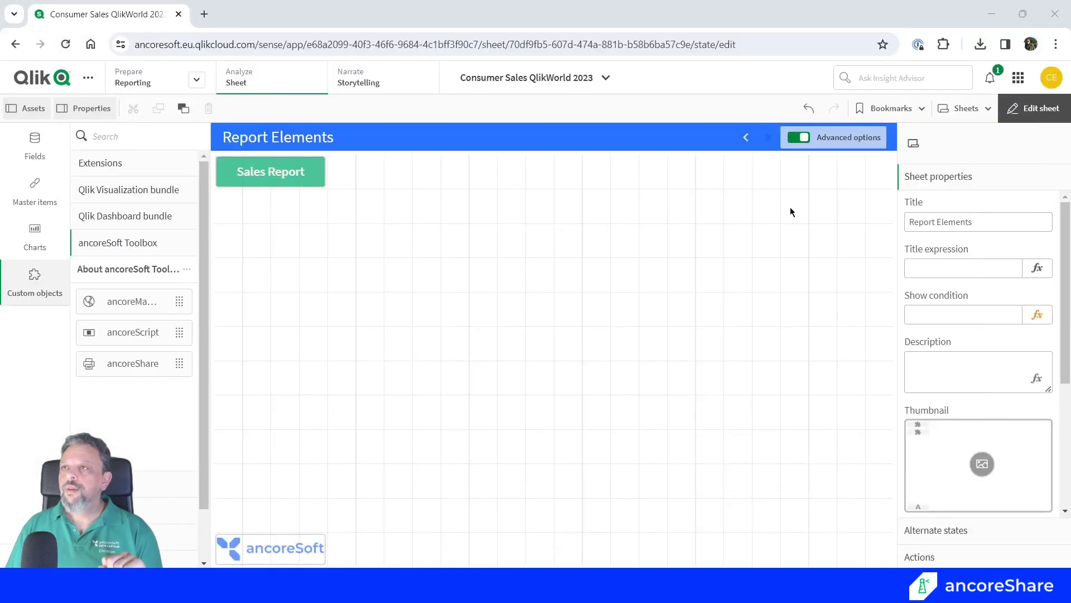
Add an ancoreShare object to the Report Elements sheet and shrink it to the size of the Sales Report button above it
left_click_drag(179, 363, 407, 355)
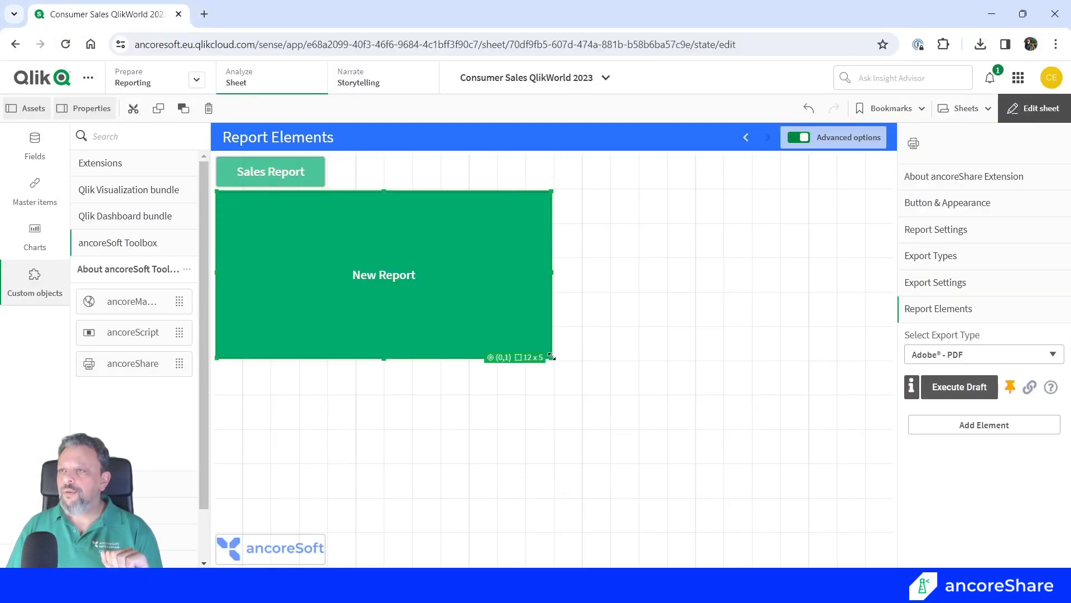
left_click_drag(550, 363, 303, 200)
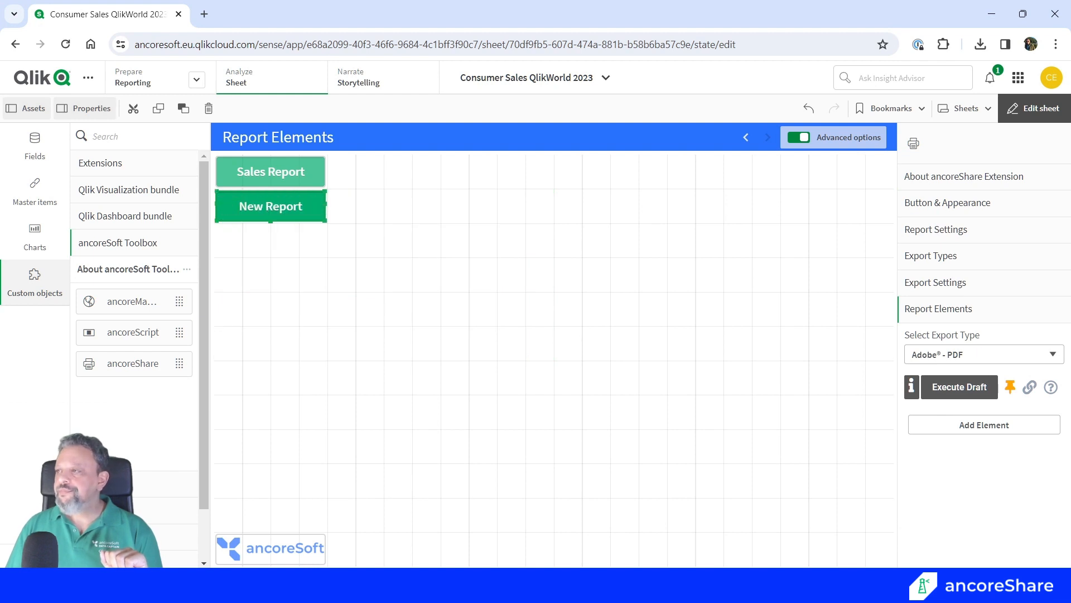
Add a first report element and show the new report's live PDF preview, enlarged and zoomed to the whole page
left_click(1010, 386)
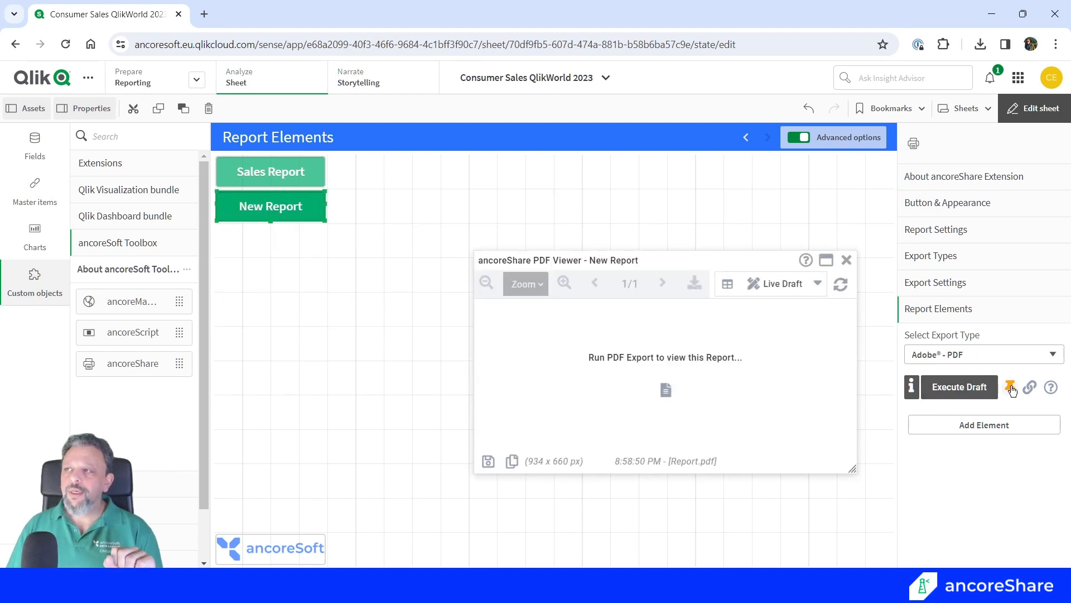
left_click(1004, 427)
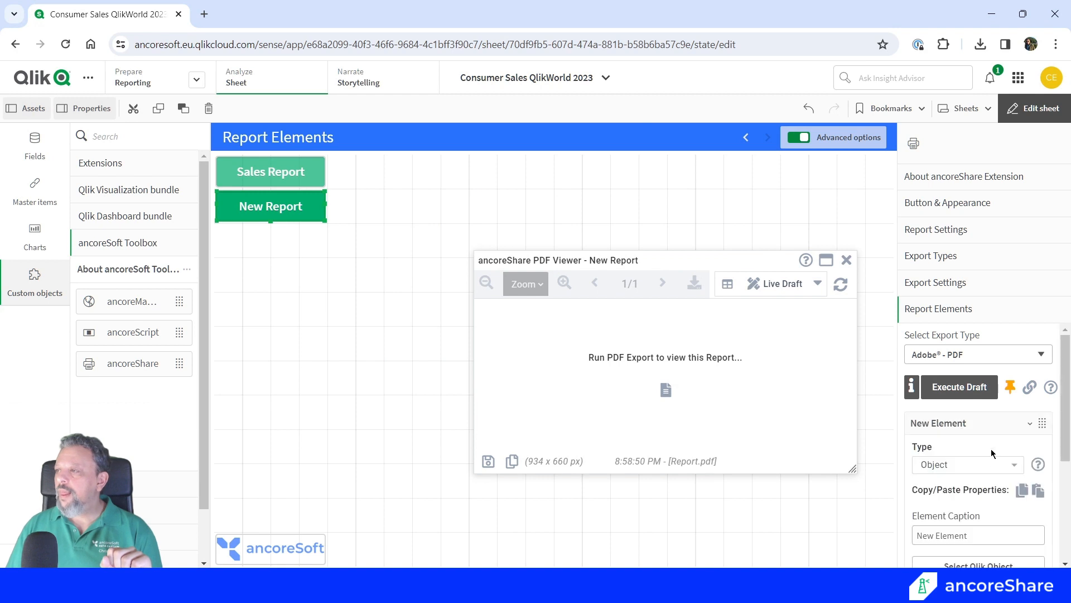
left_click(826, 260)
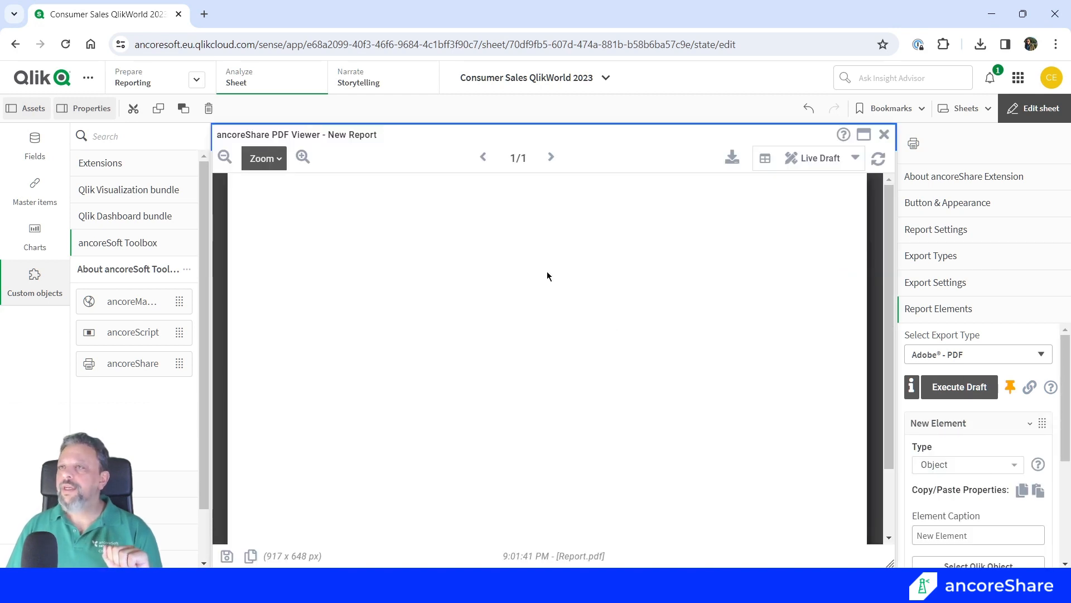
left_click(265, 160)
left_click(280, 197)
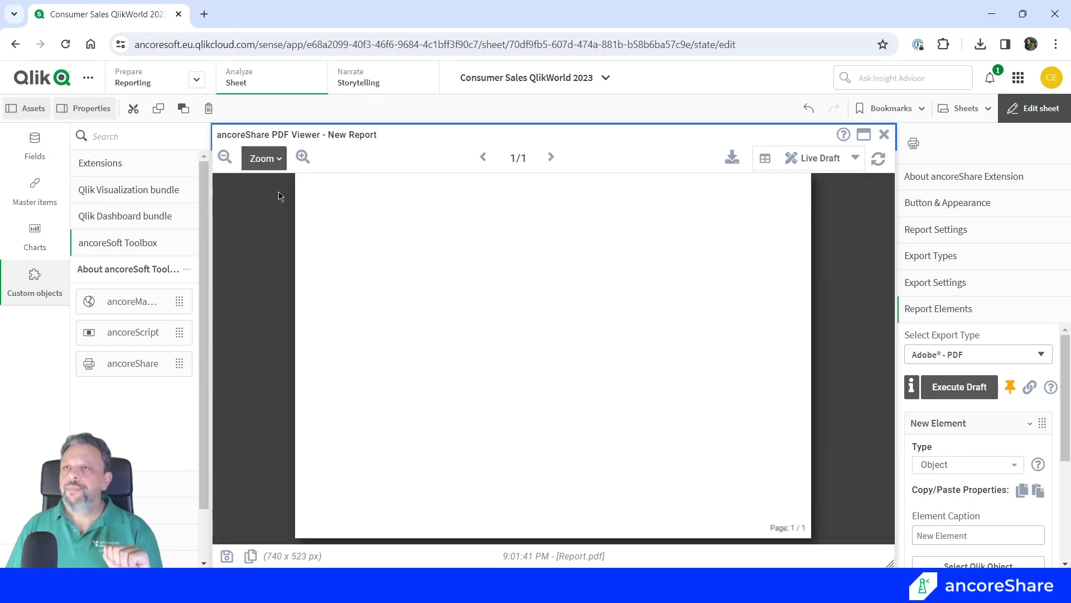
Change the new element's type to Text and set its text to "Sales Report"
left_click(936, 466)
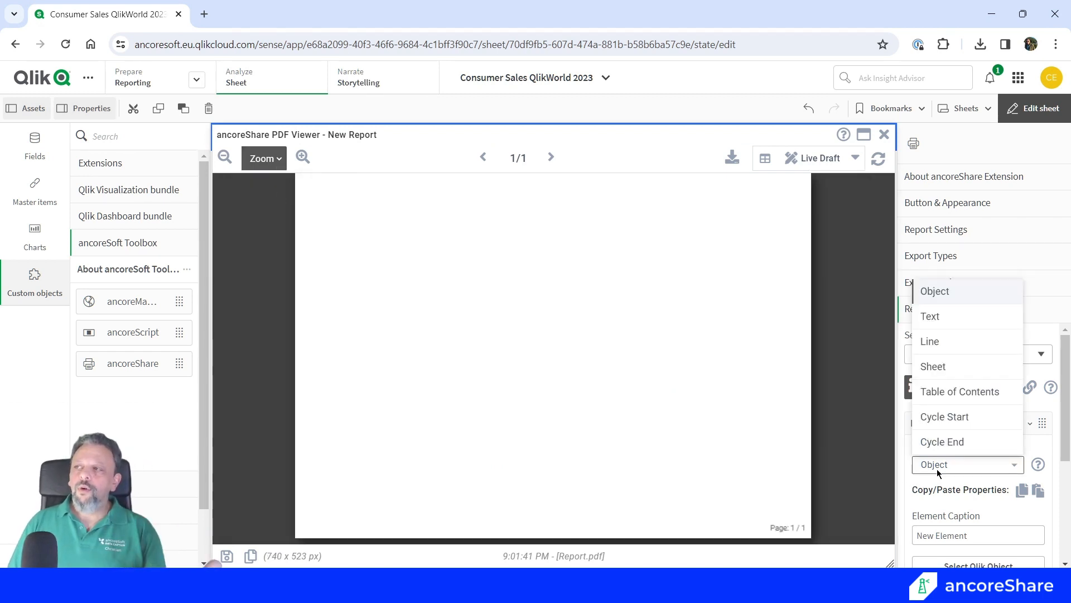
left_click(931, 318)
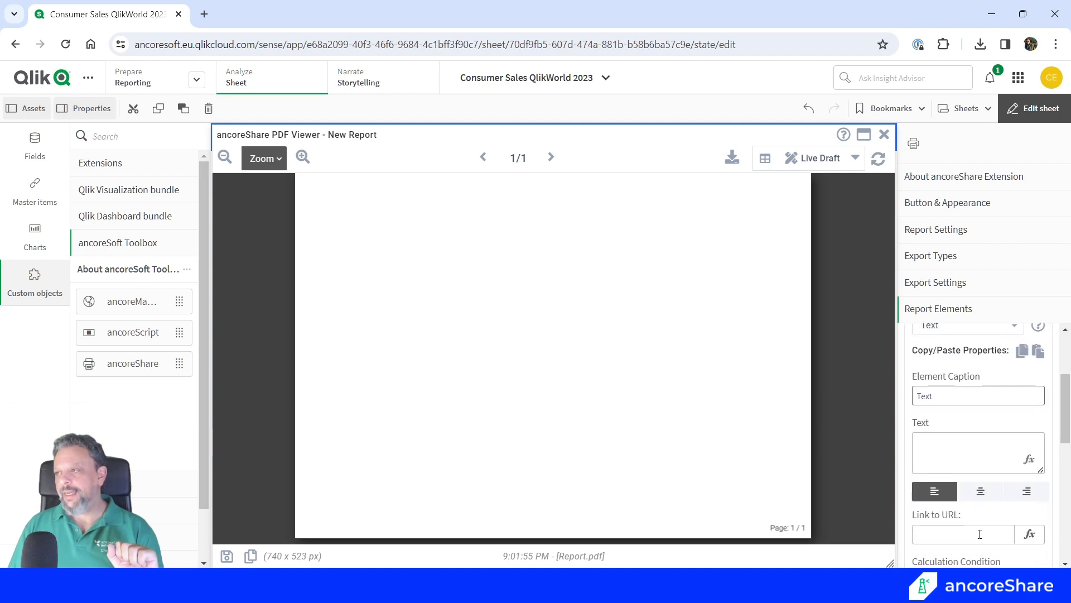
left_click(944, 453)
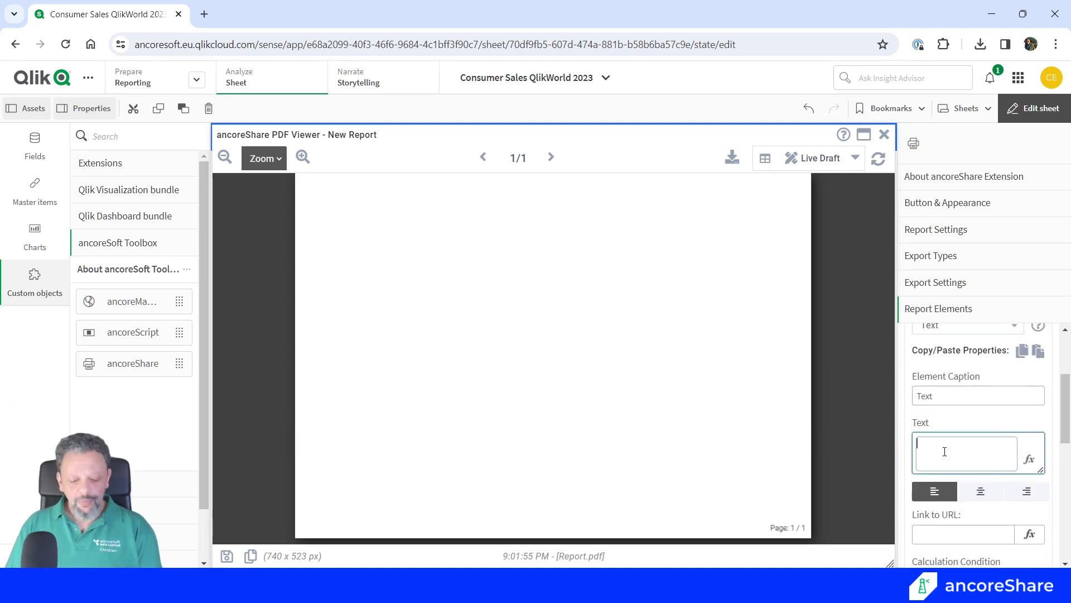
type("Sales Repo")
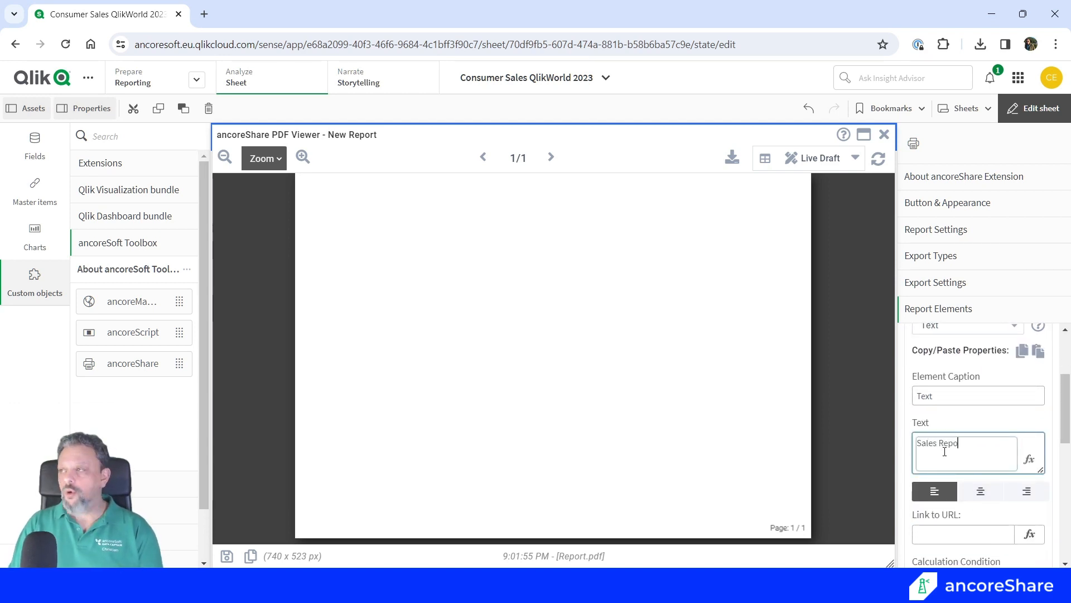
type("rt")
left_click(960, 420)
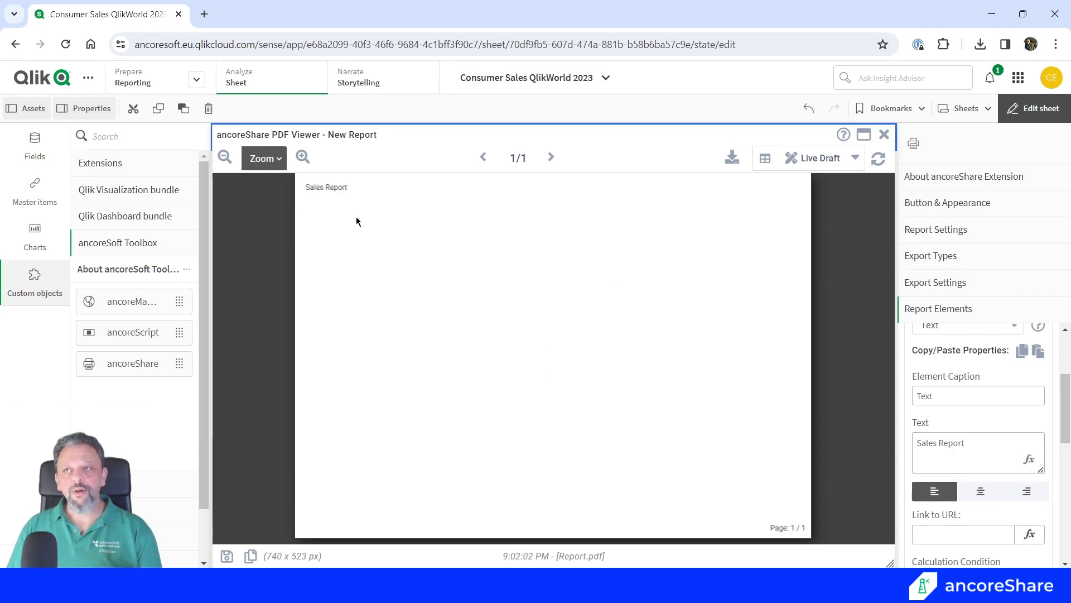
Rename the text element's caption to "Header Text"
left_click(1017, 391)
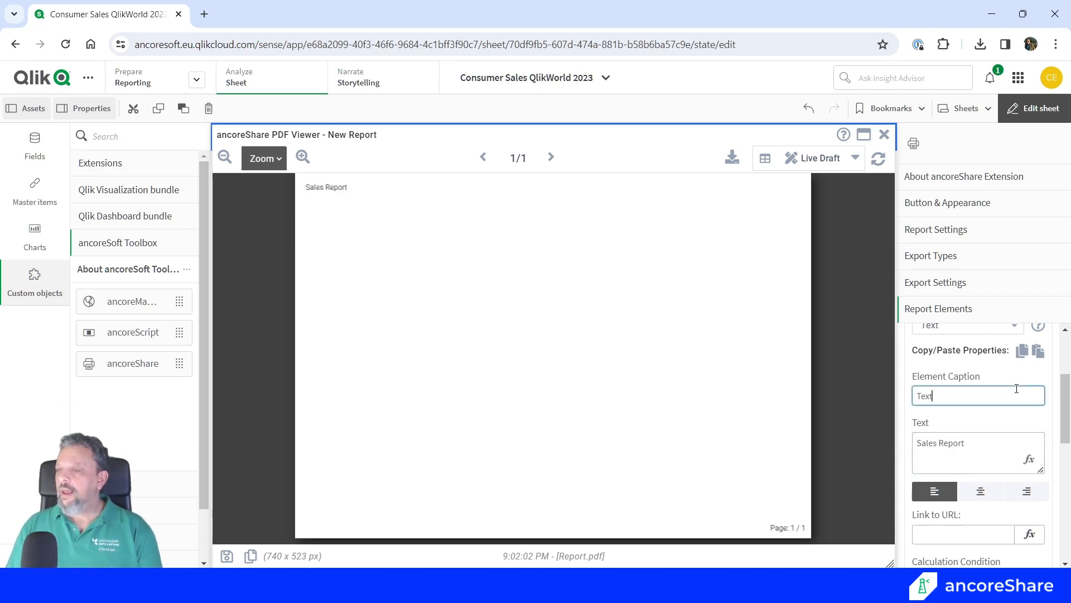
double_click(1017, 389)
type("He")
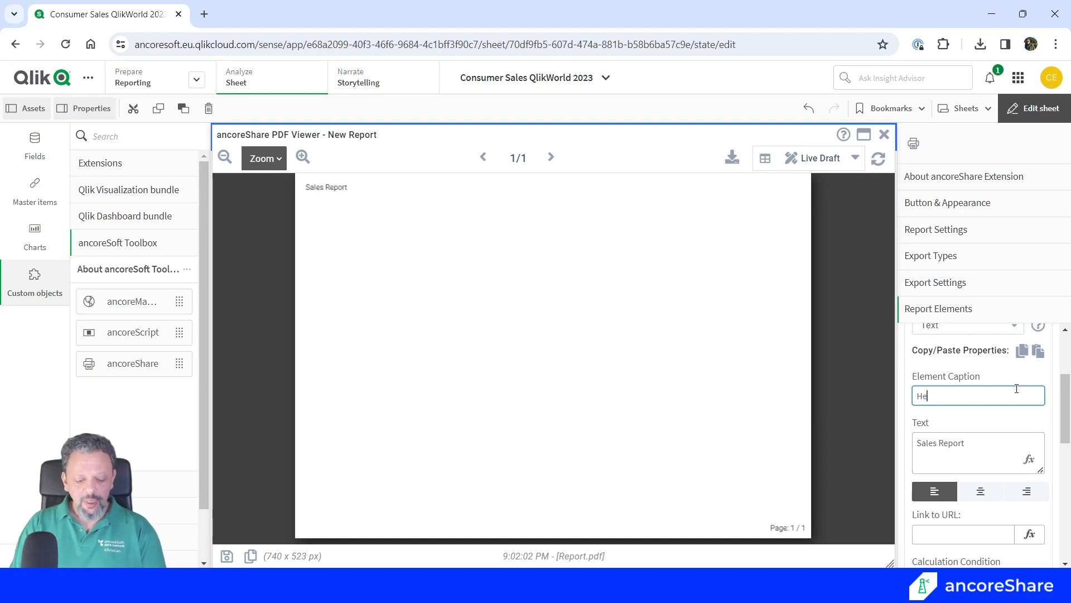
type("ader Text")
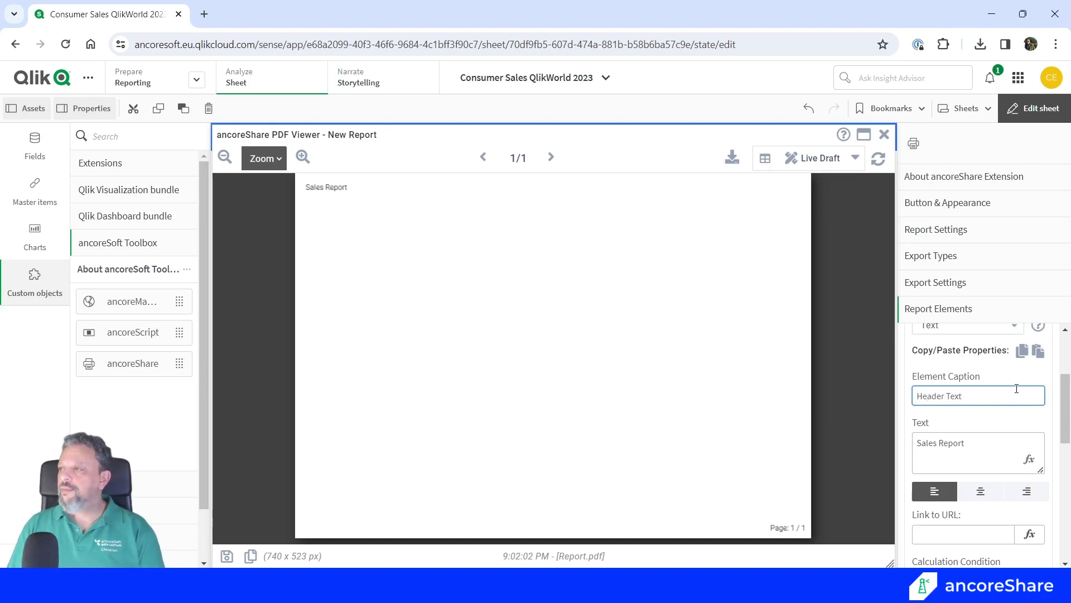
left_click(1015, 422)
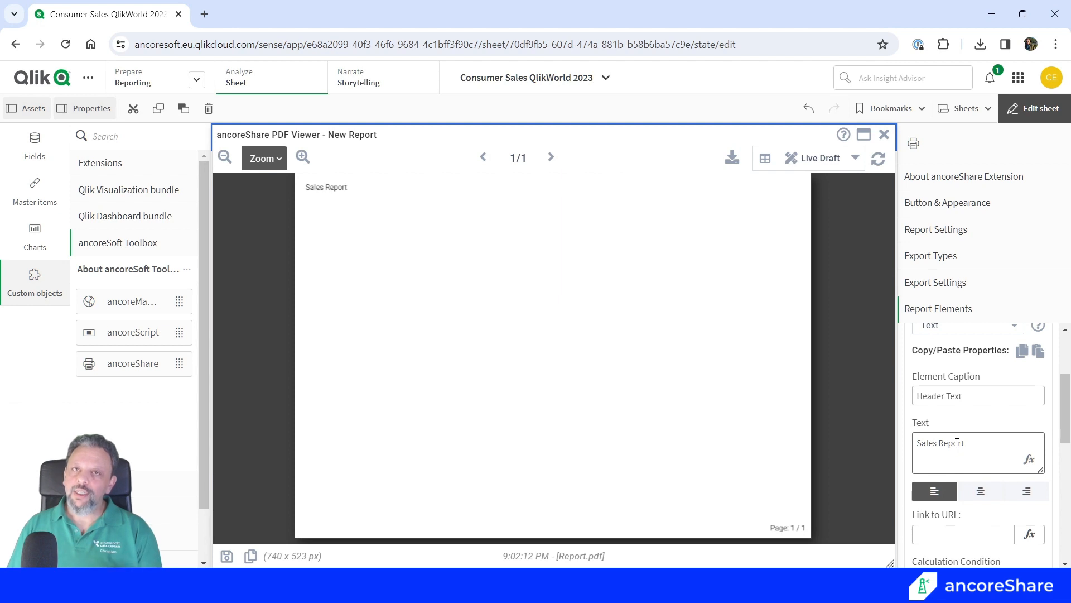
Turn the header text into the expression ='Sales Report ' & Today() and apply it
left_click(1029, 458)
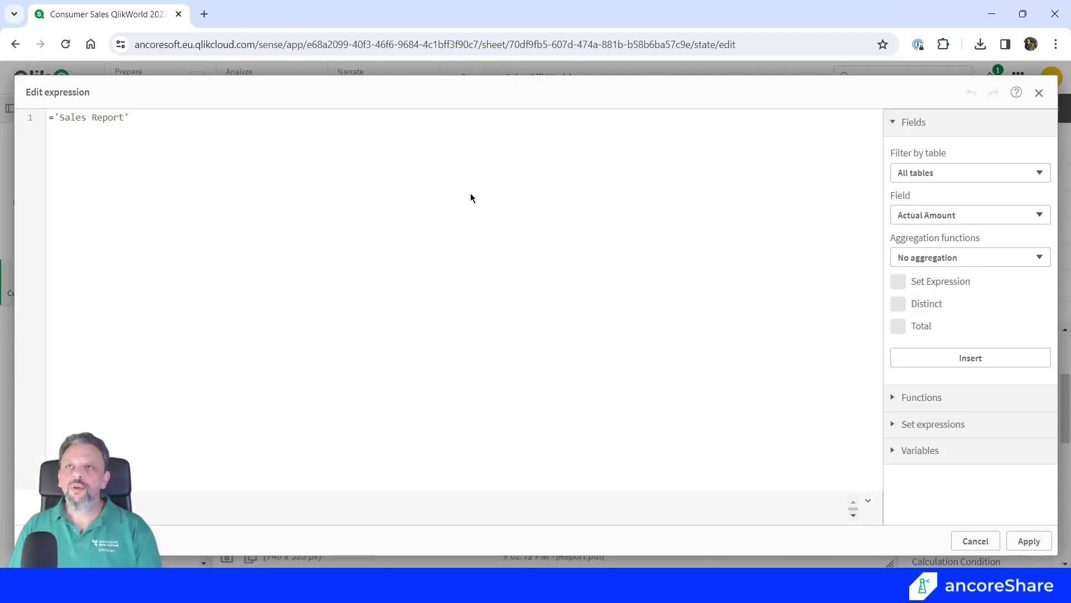
key("Left")
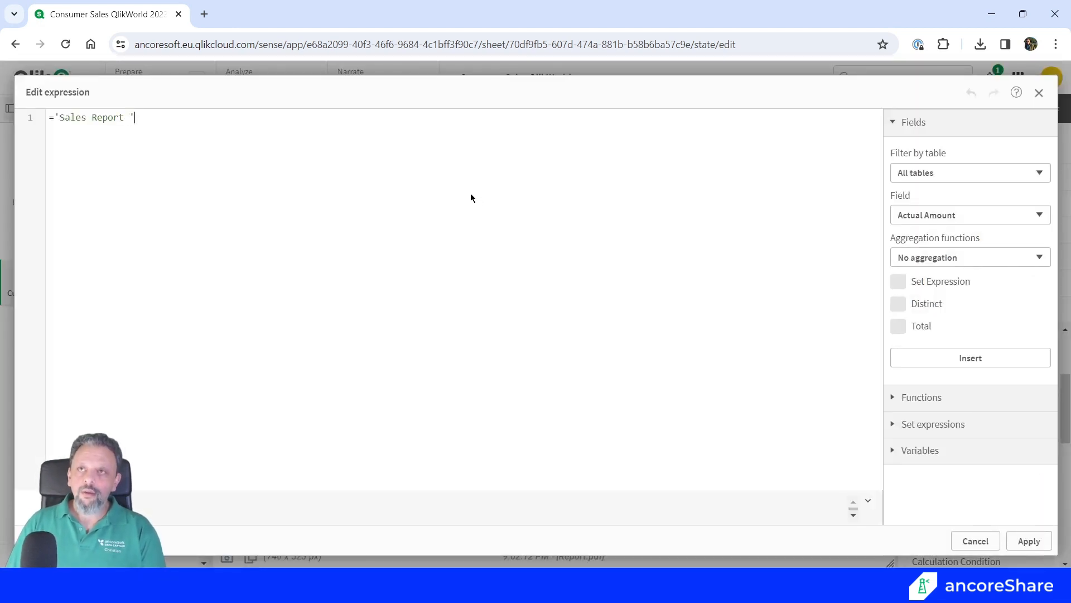
type("& T")
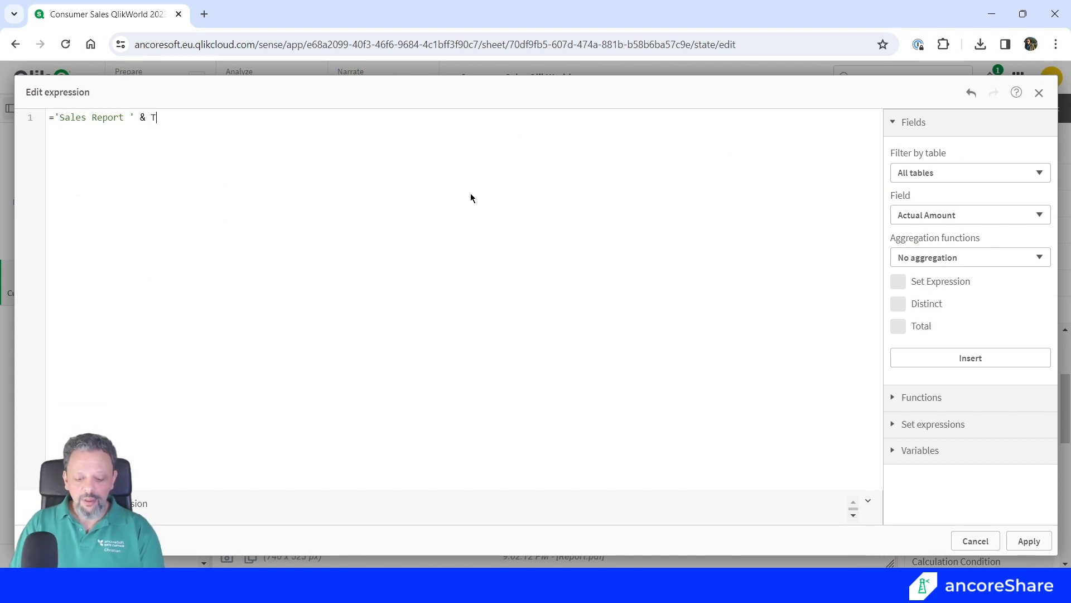
type("oda")
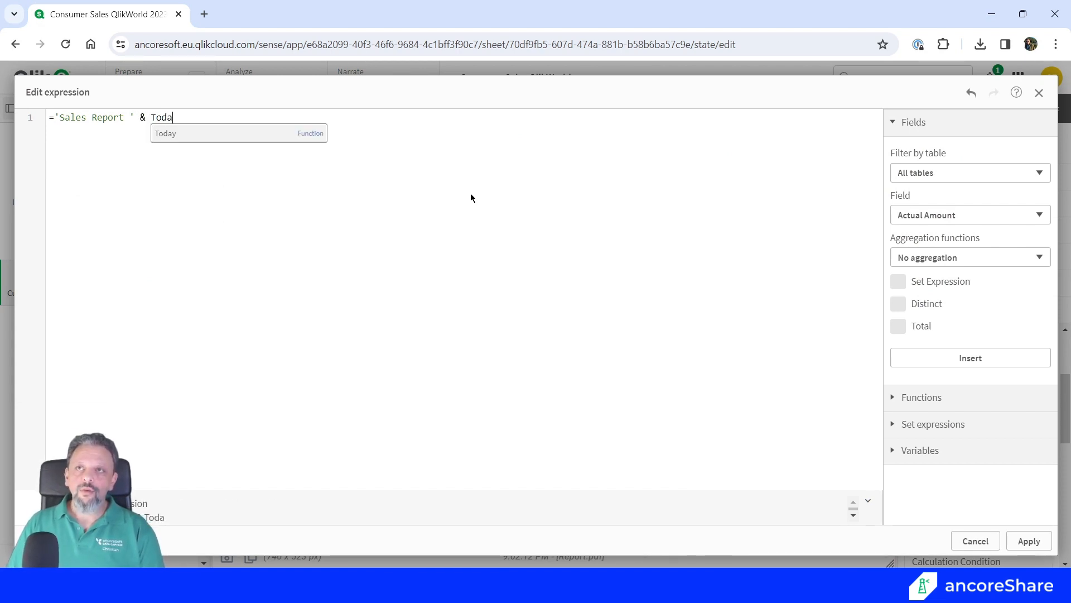
type("y()")
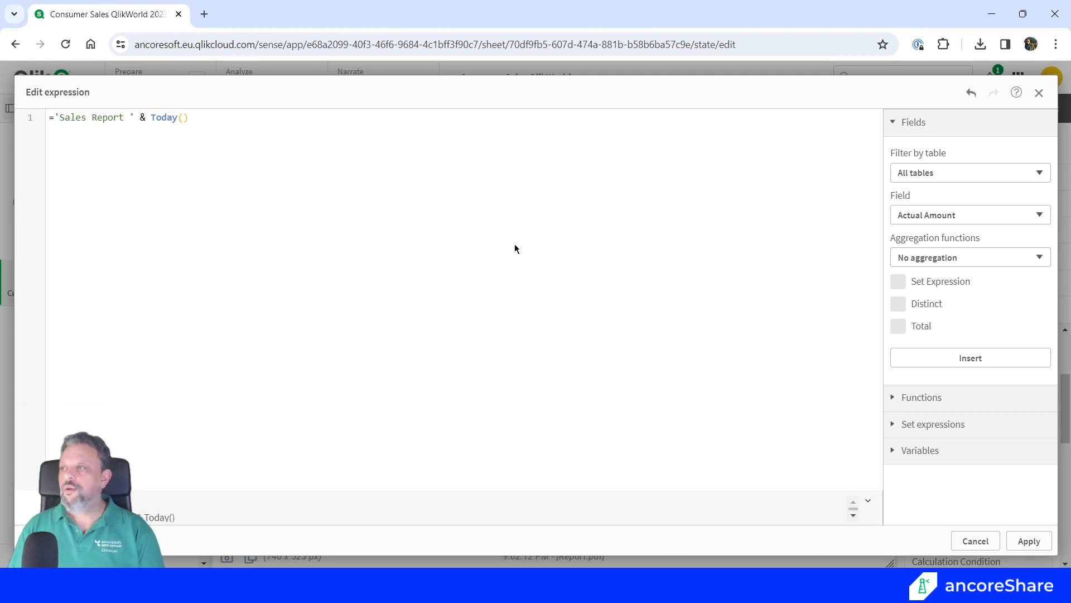
left_click(1030, 541)
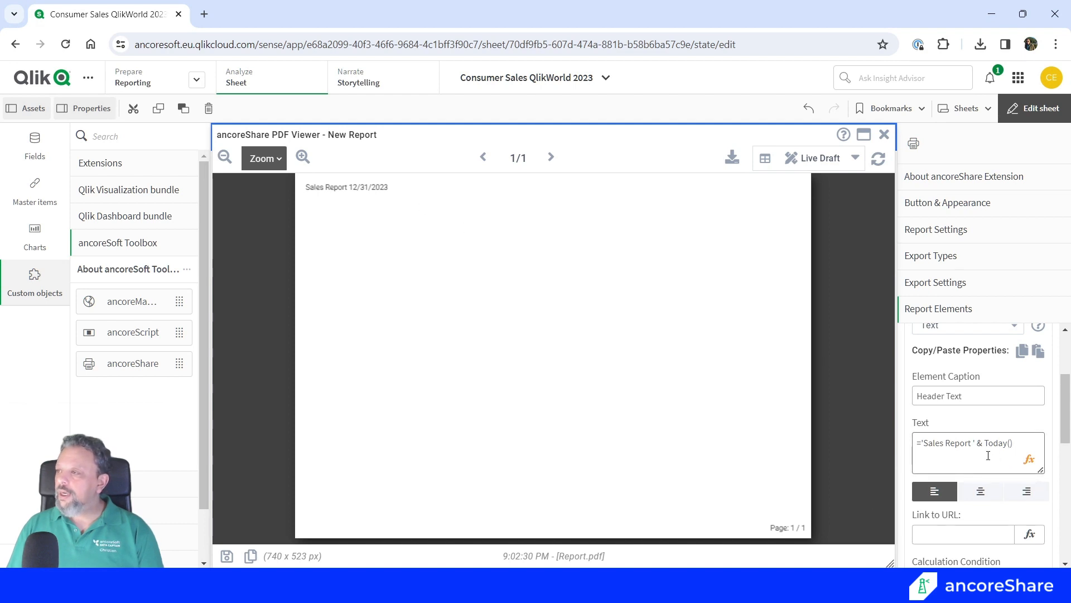
Set the header text's font size to 18 pt and its font style to Bold
scroll(988, 455, "down", 4)
left_click(947, 486)
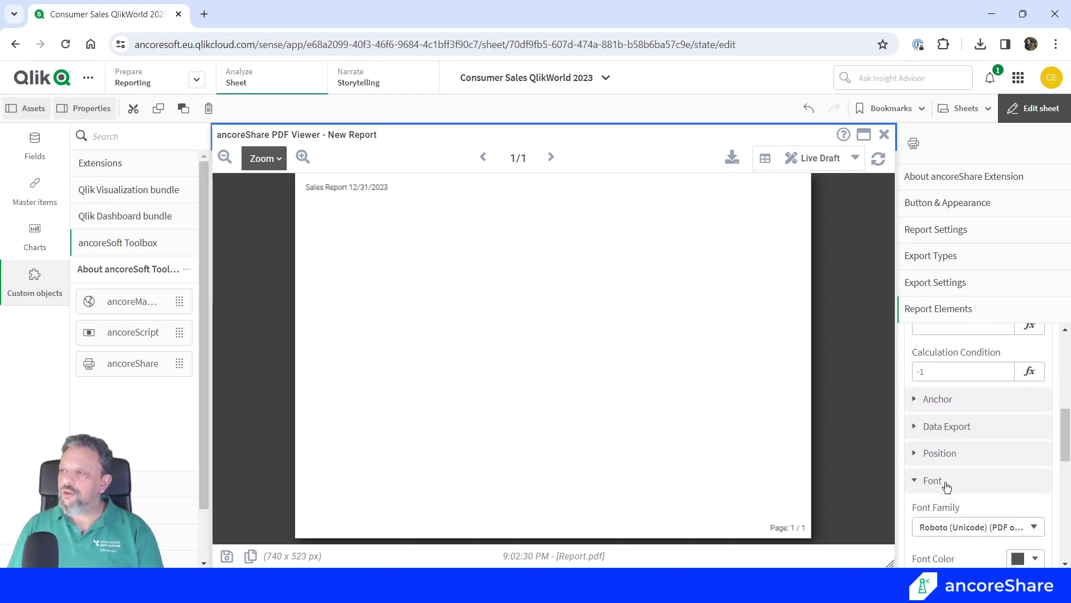
scroll(947, 483, "down", 3)
left_click(949, 502)
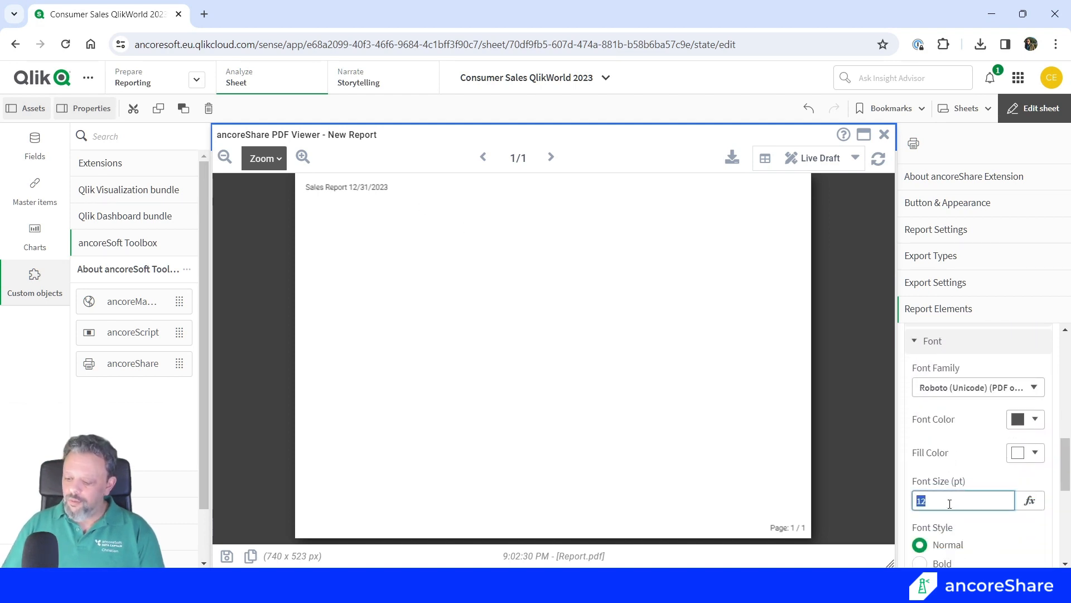
type("18")
key("Return")
scroll(953, 502, "down", 2)
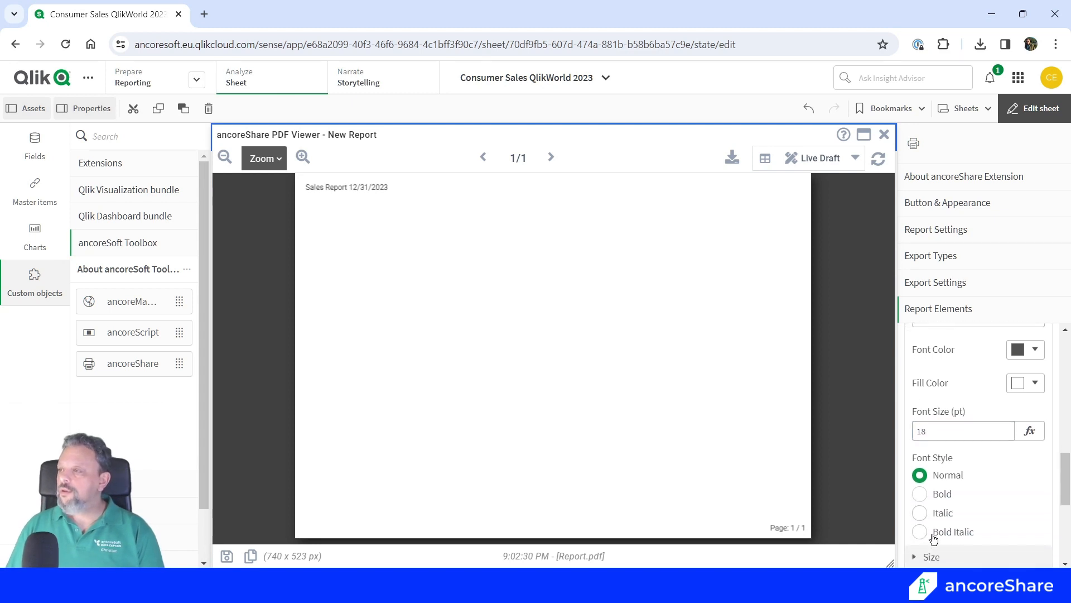
left_click(921, 494)
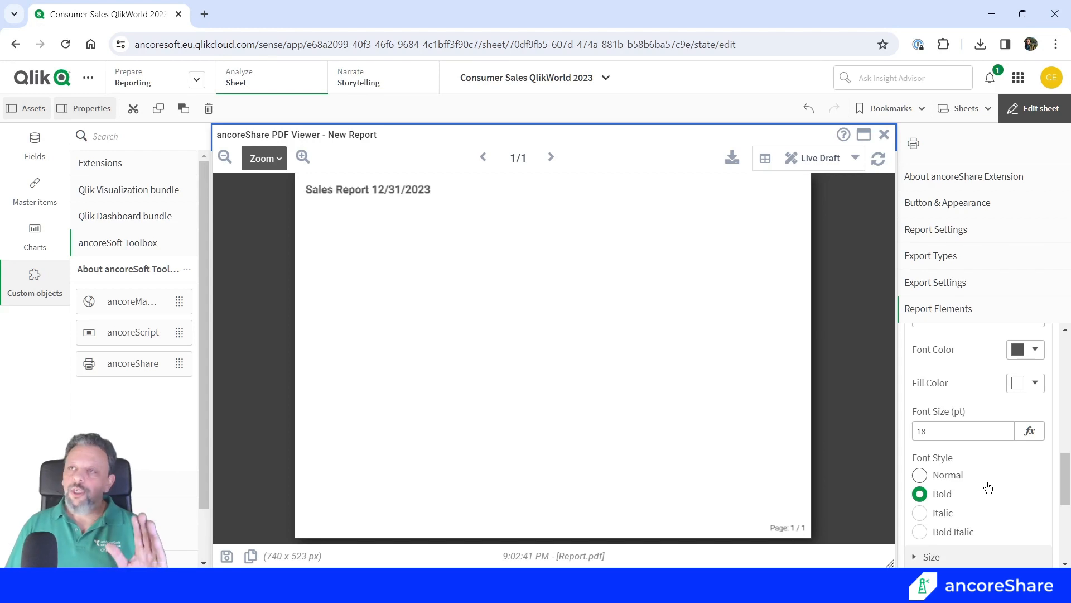
scroll(988, 488, "up", 2)
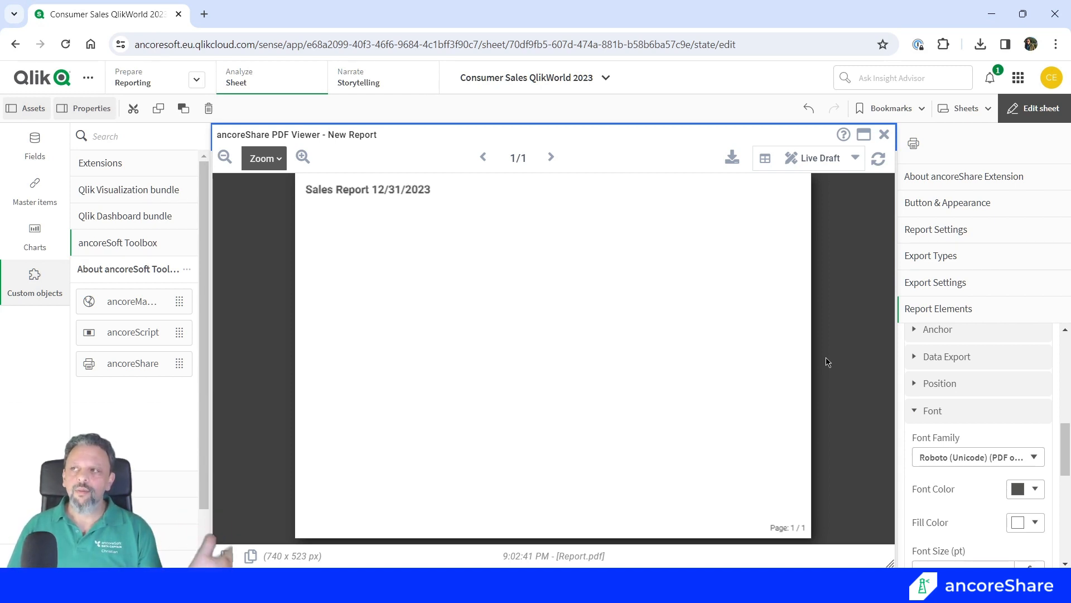
Give the header text element a border with a width of 0.5 pt
scroll(962, 461, "down", 3)
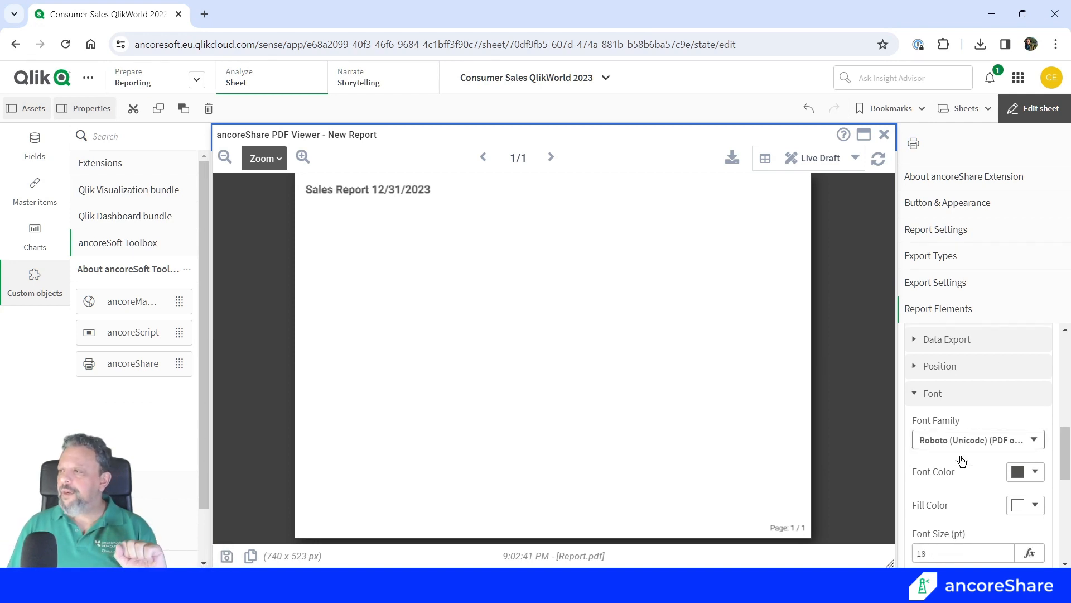
scroll(962, 460, "down", 5)
left_click(942, 390)
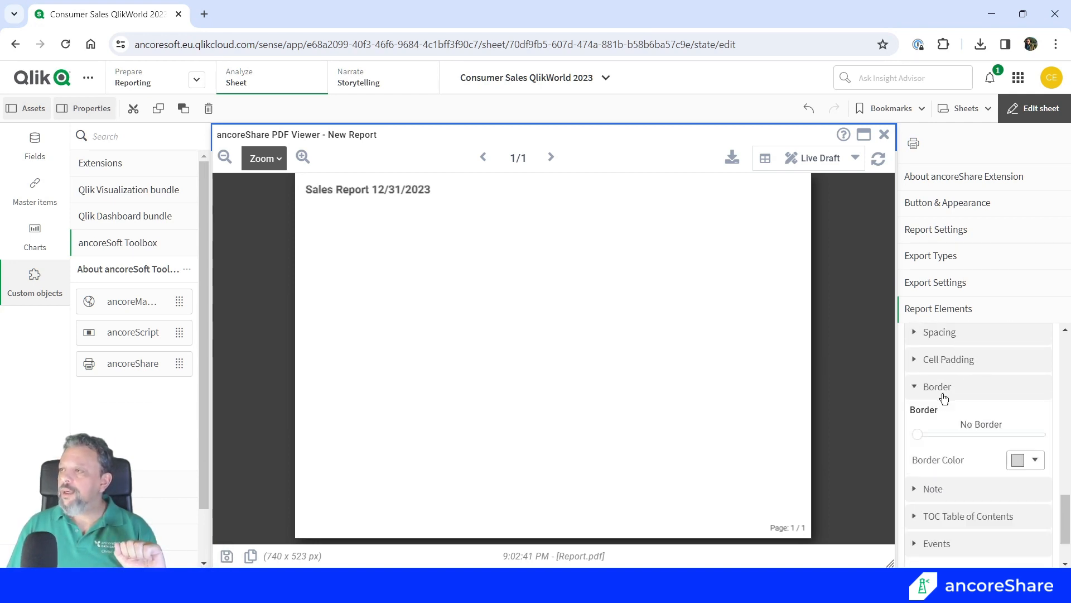
left_click_drag(918, 434, 925, 434)
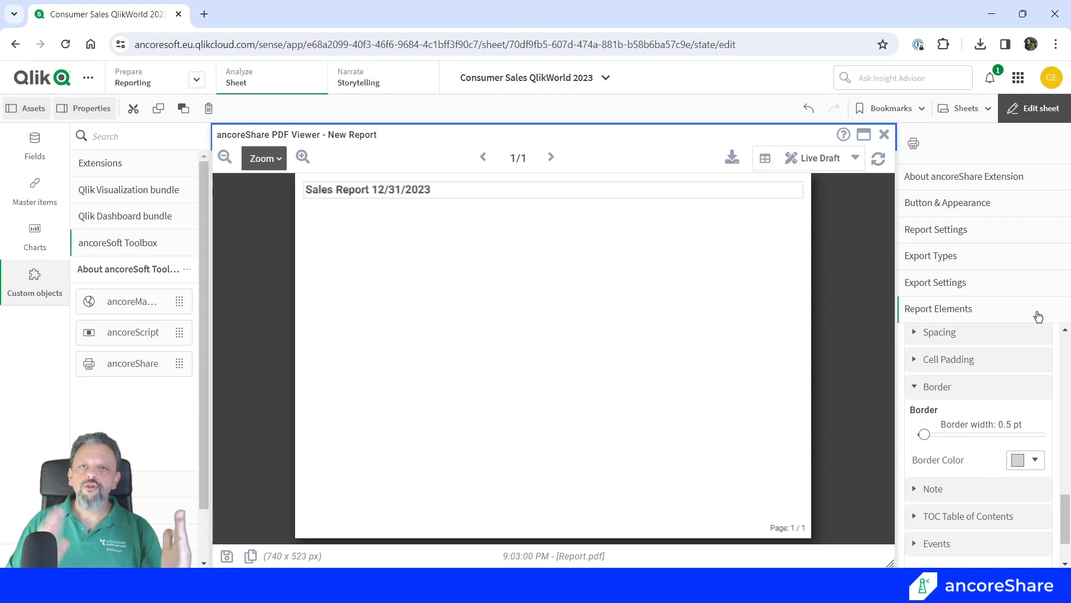
Set the header text's size type to Percent of page size with a width of 30
scroll(993, 430, "up", 3)
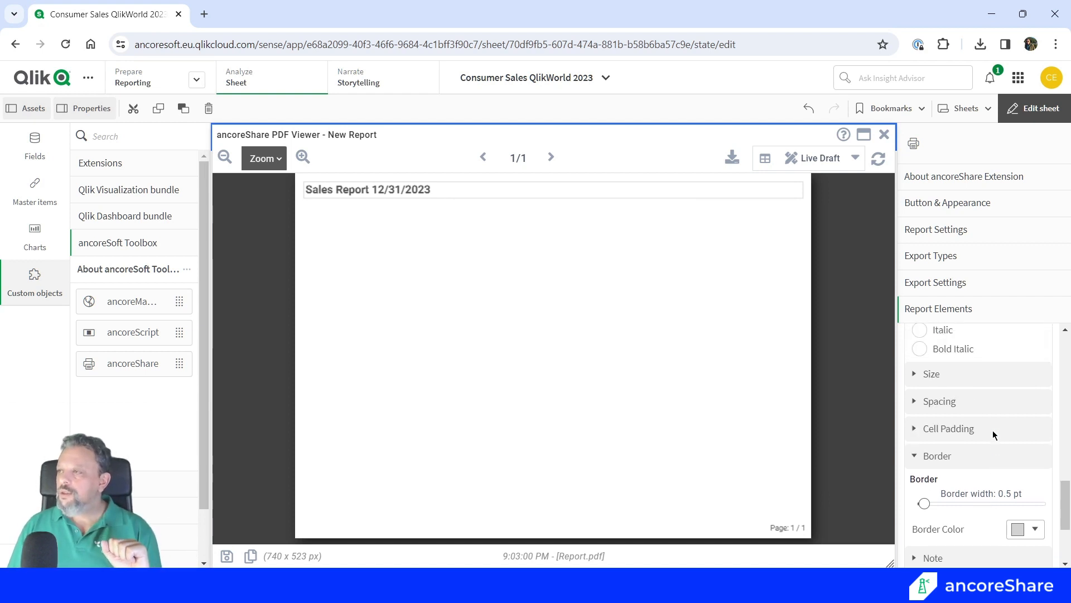
left_click(913, 444)
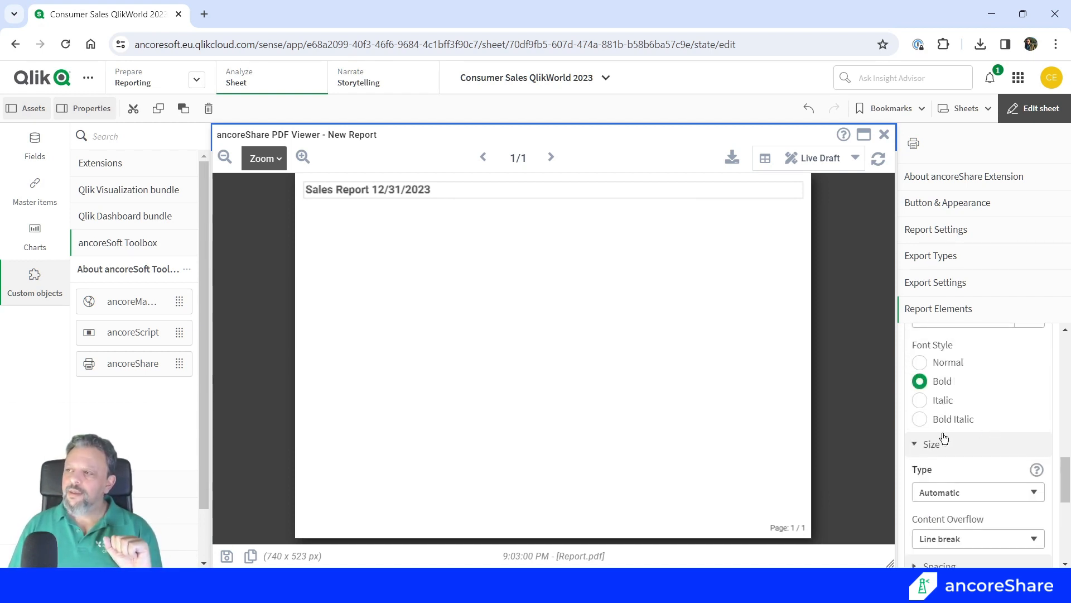
left_click(969, 492)
left_click(956, 521)
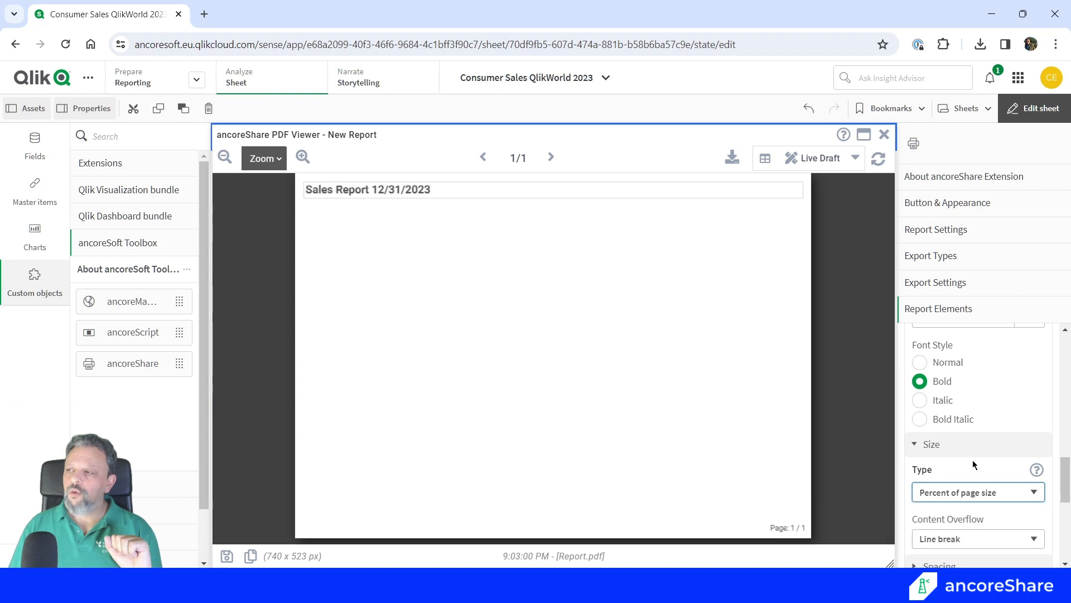
scroll(972, 459, "down", 1)
double_click(919, 468)
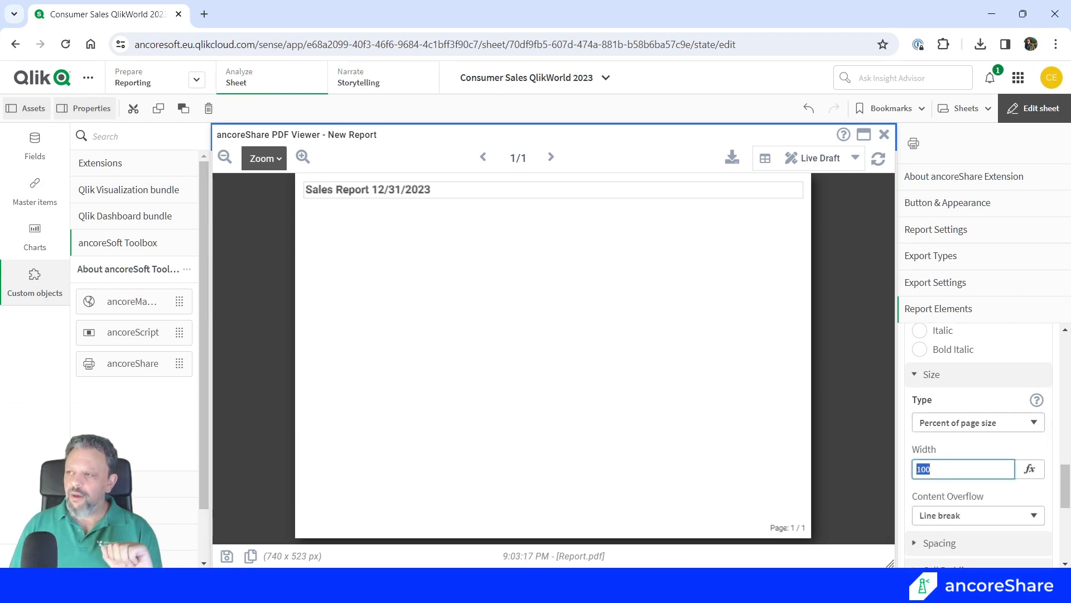
type("30")
key("Return")
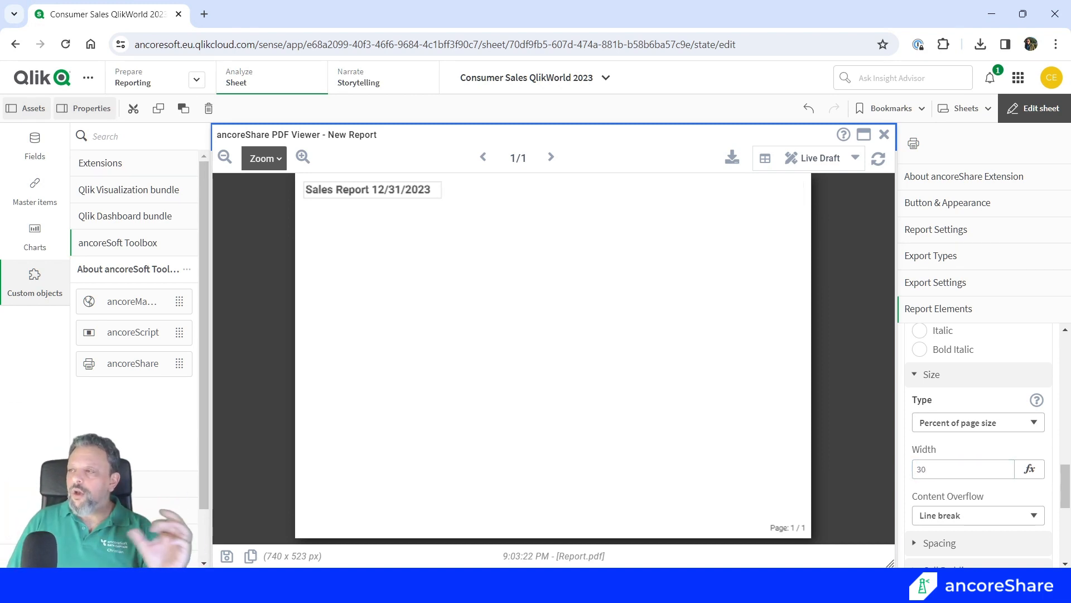
Try a width of 20 percent of the page size for the header text
double_click(942, 470)
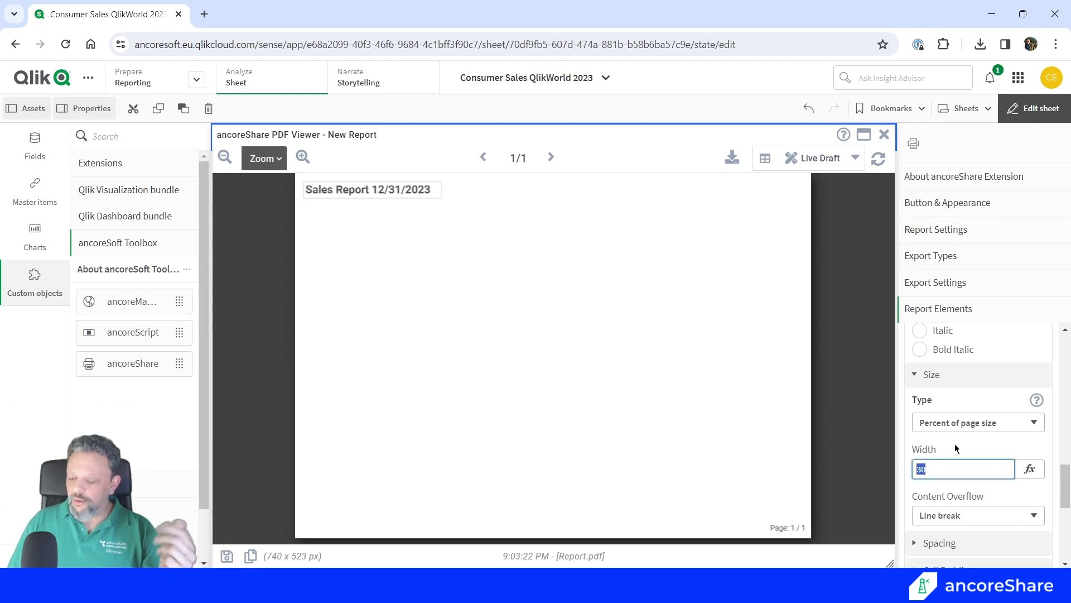
type("20")
key("Return")
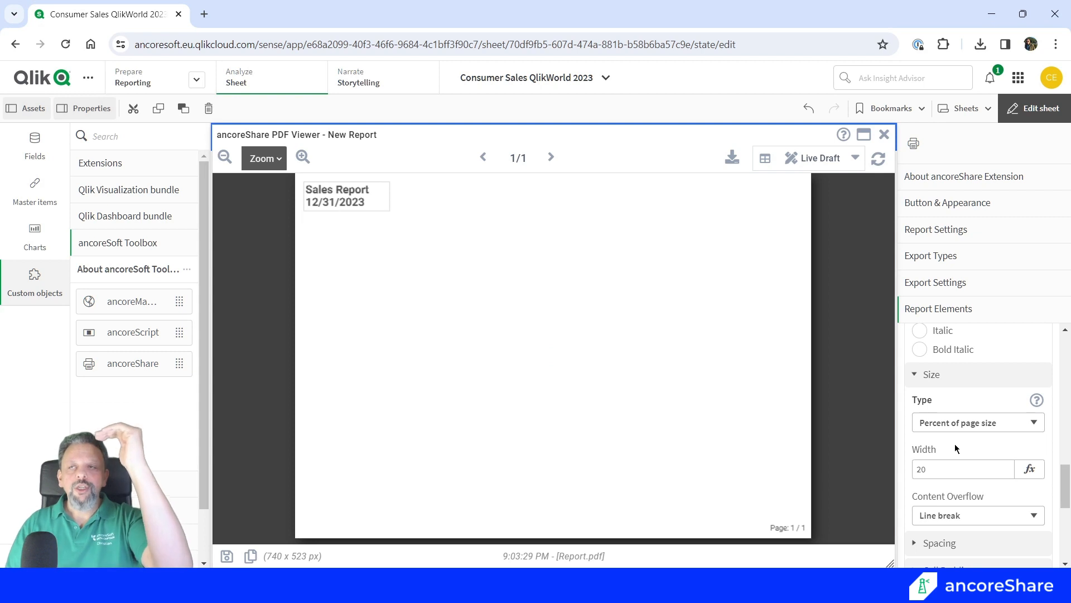
Set the header text's width back to 30 percent of the page size
left_click(953, 469)
double_click(954, 470)
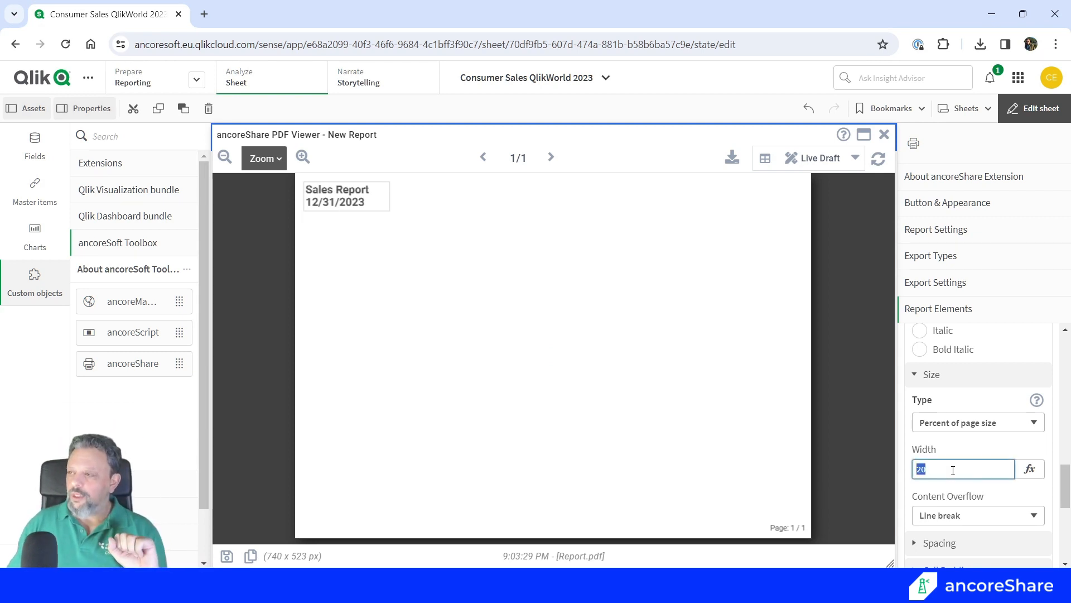
type("30")
left_click(943, 500)
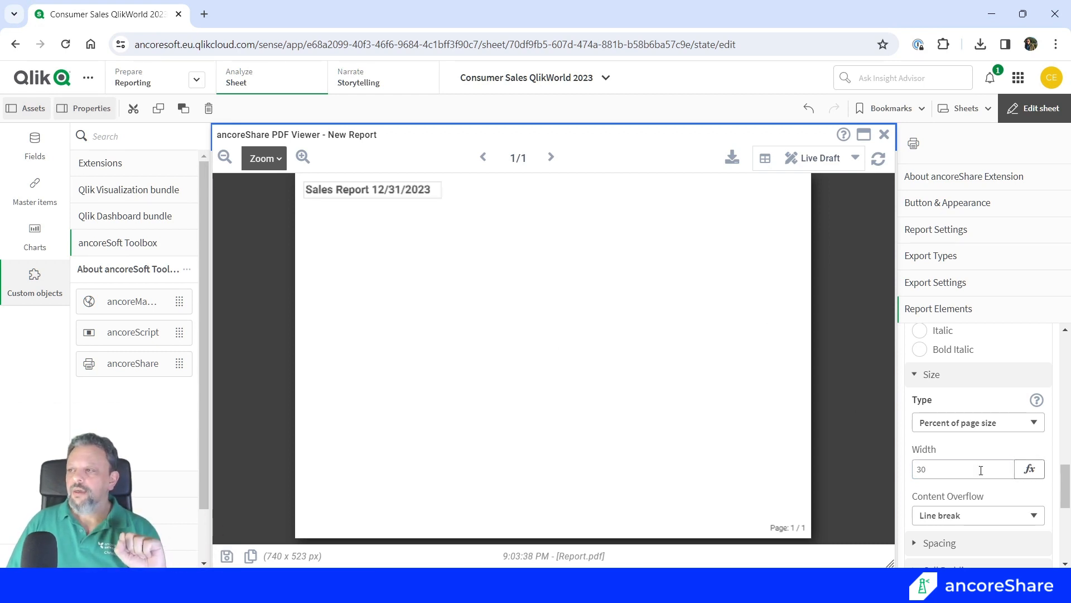
Remove the header text element's border by setting it to No Border
scroll(981, 469, "down", 4)
left_click_drag(930, 436, 908, 439)
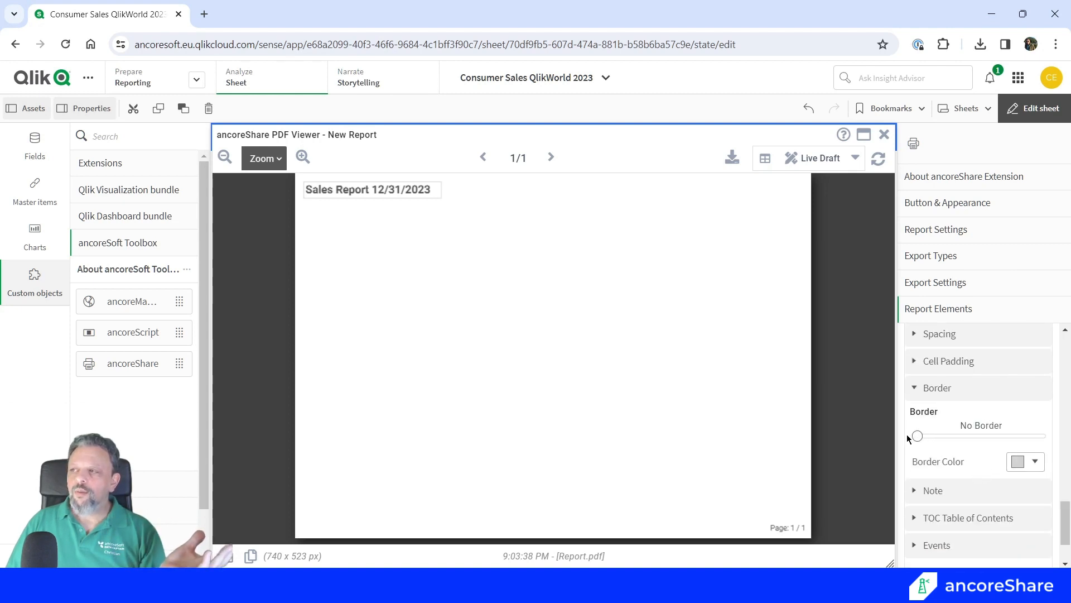
left_click(949, 393)
Change the header text element's position from the page body to the Header
scroll(965, 523, "up", 5)
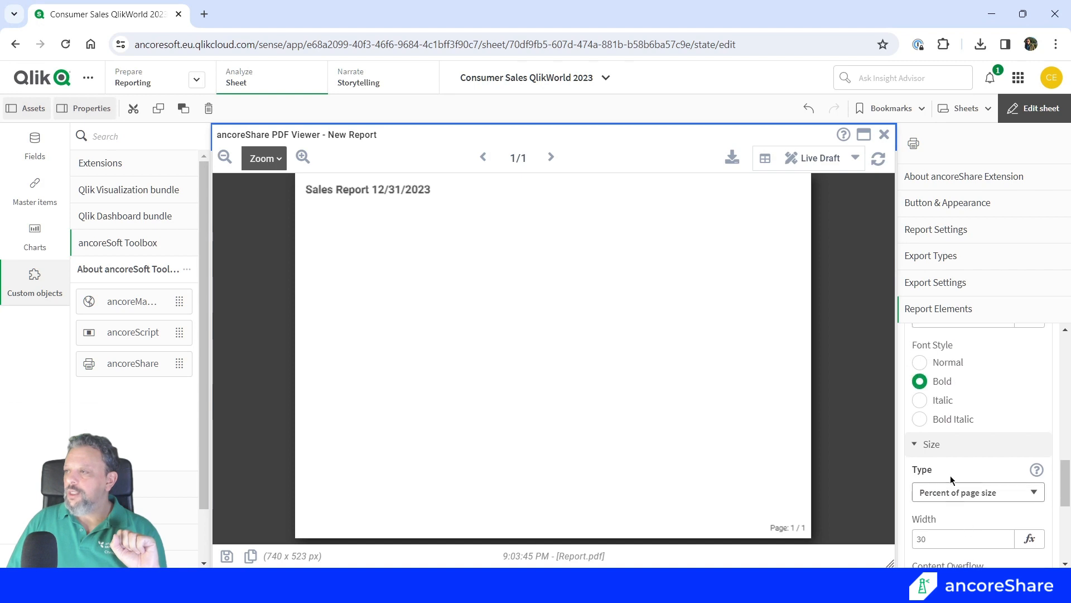
left_click(926, 444)
scroll(965, 508, "up", 5)
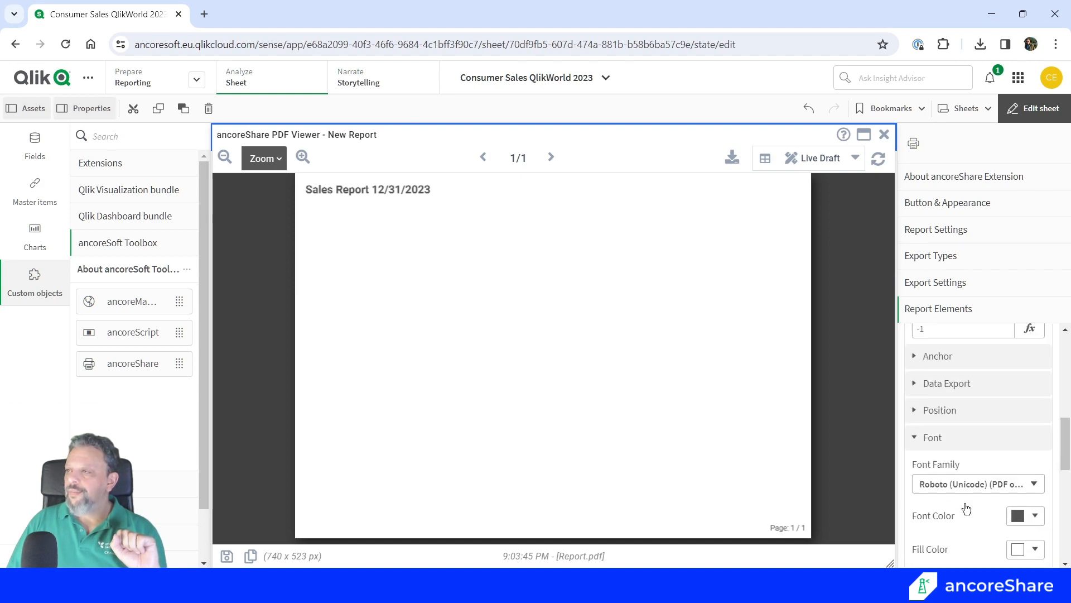
scroll(966, 508, "up", 2)
left_click(949, 507)
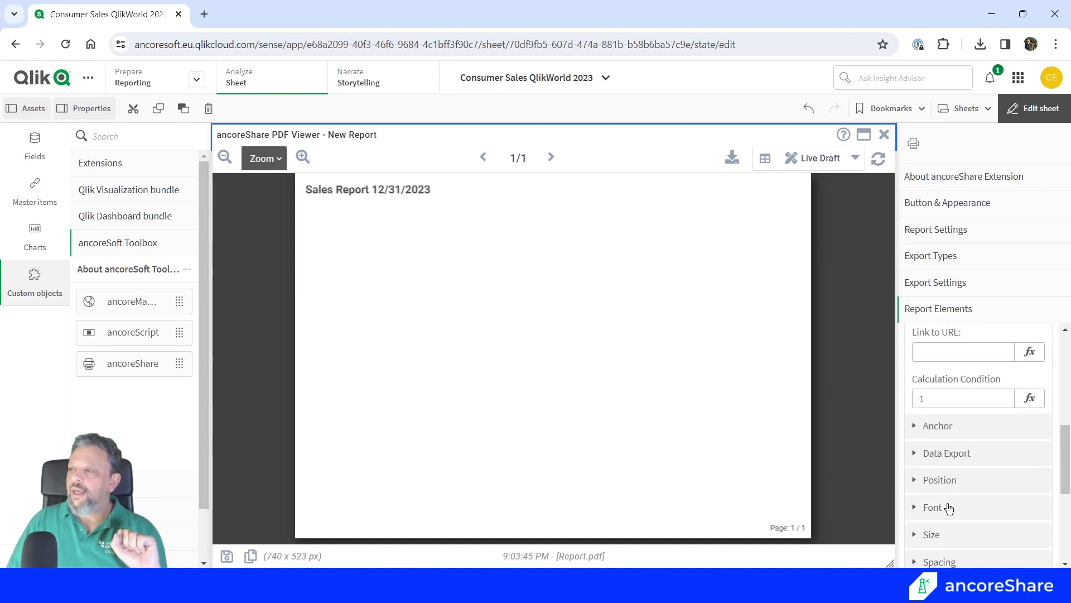
left_click(942, 480)
scroll(965, 487, "down", 3)
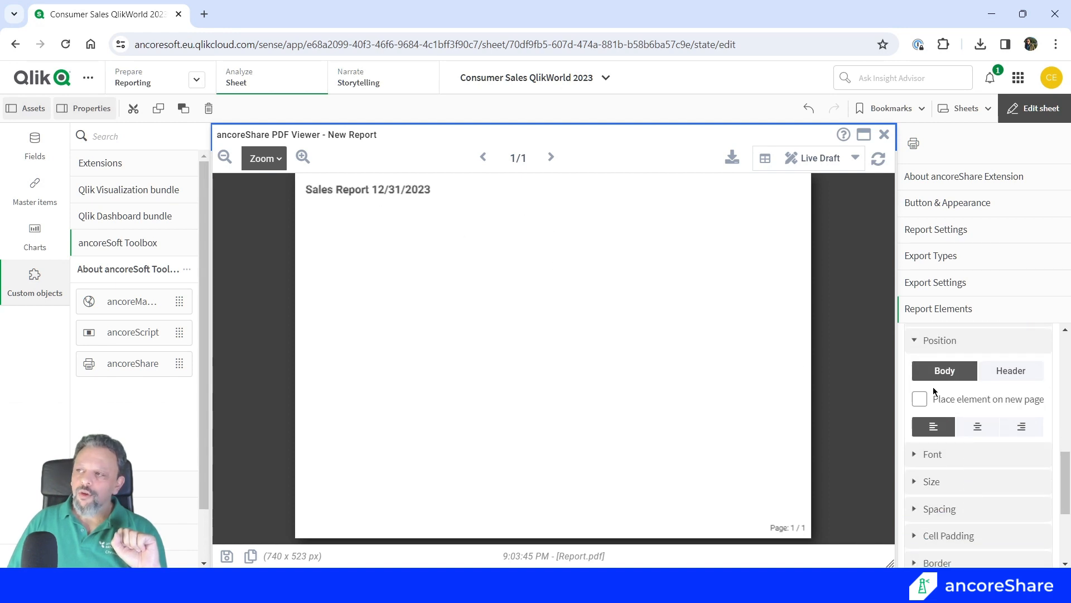
left_click(1012, 378)
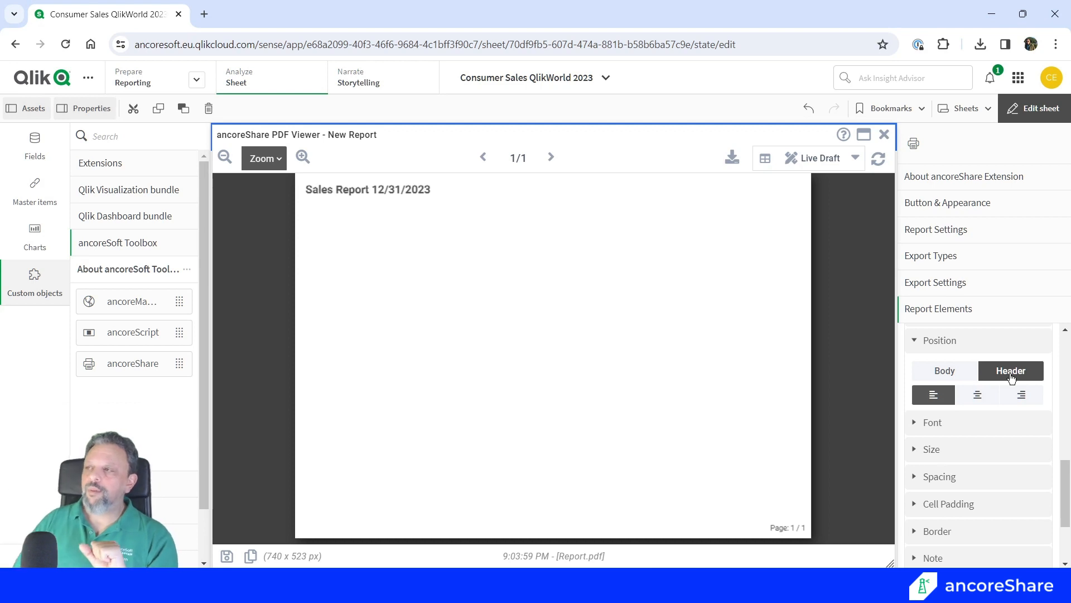
Collapse the Header Text element's settings and add a new element to the PDF report
scroll(1019, 379, "up", 3)
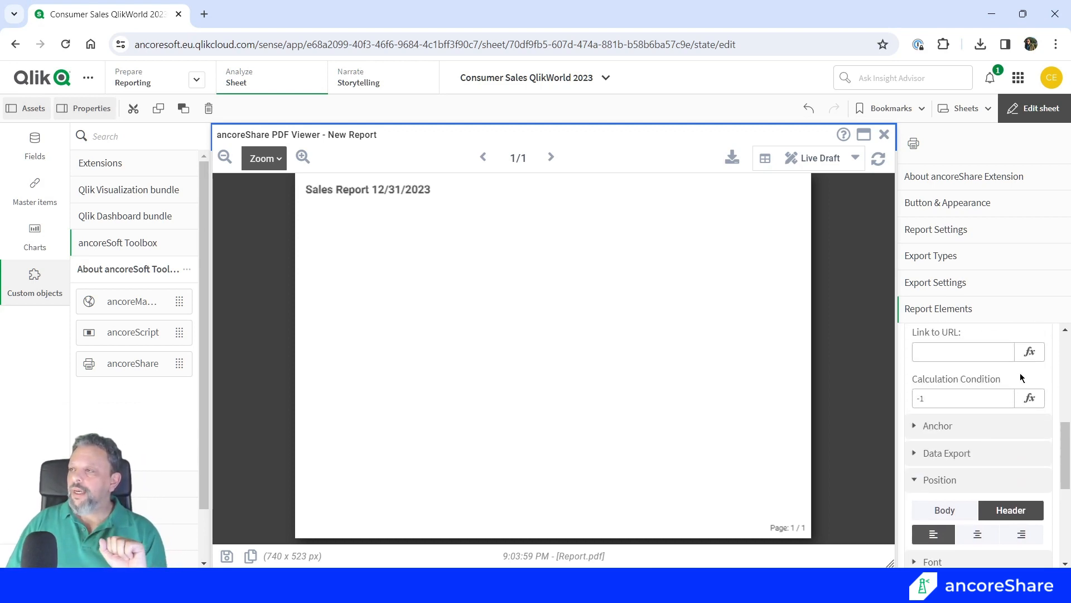
scroll(1013, 440, "up", 5)
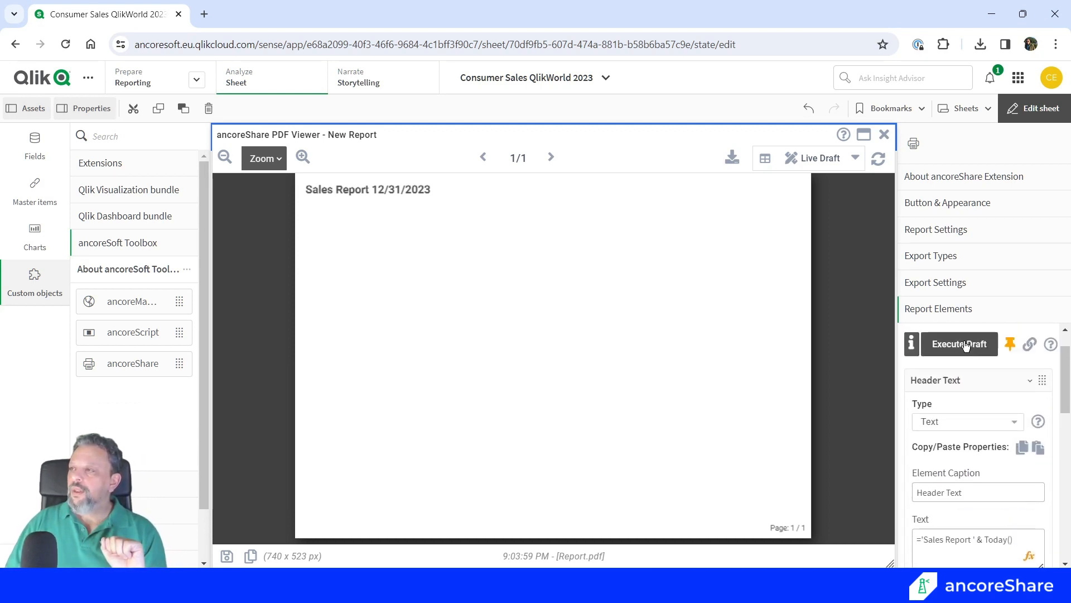
left_click(951, 381)
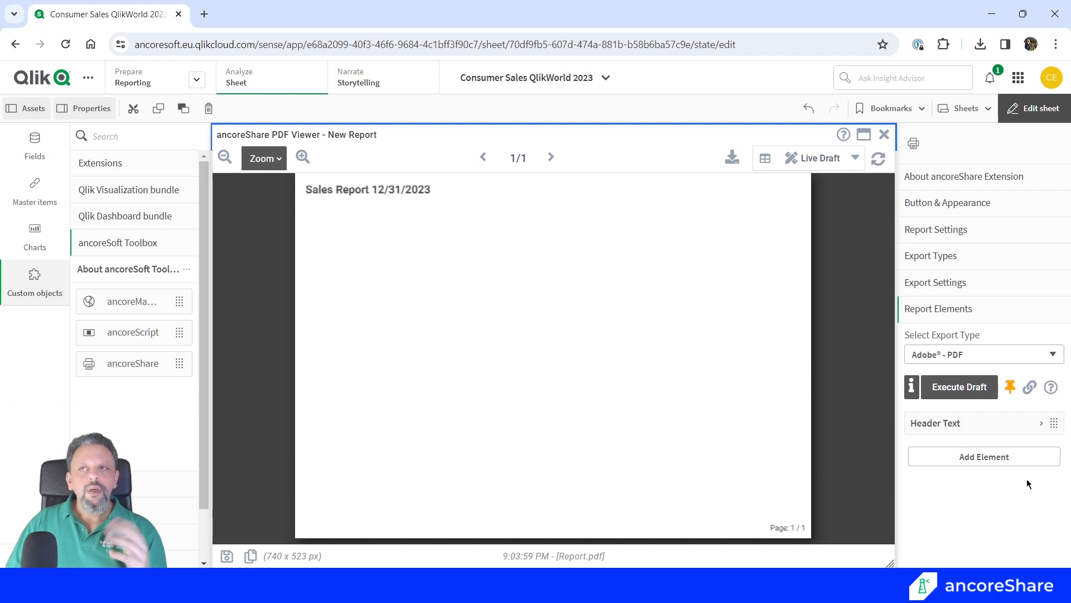
left_click(1002, 456)
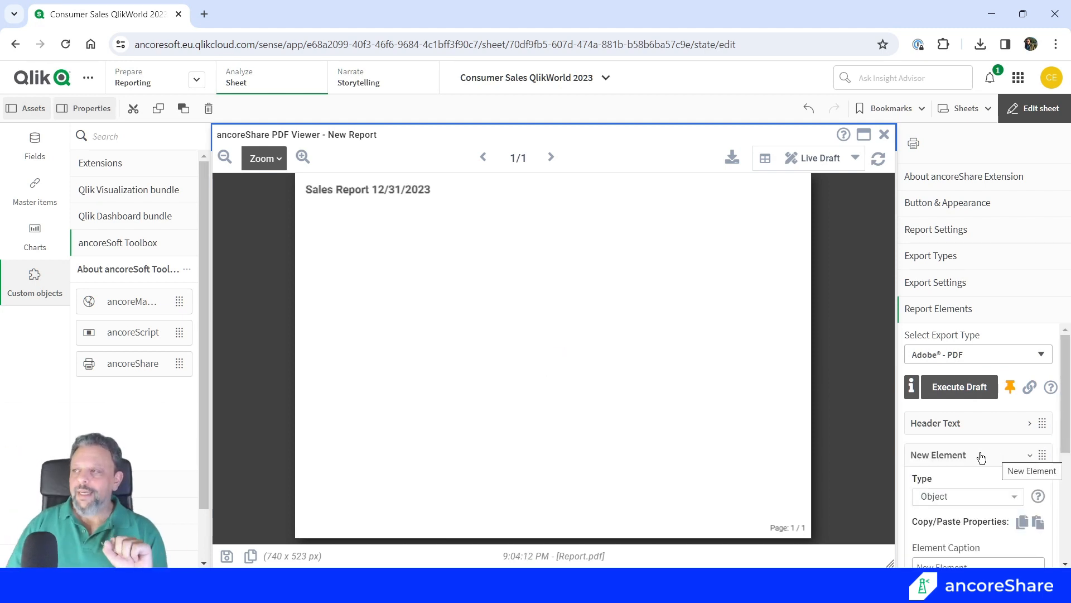
scroll(982, 458, "down", 1)
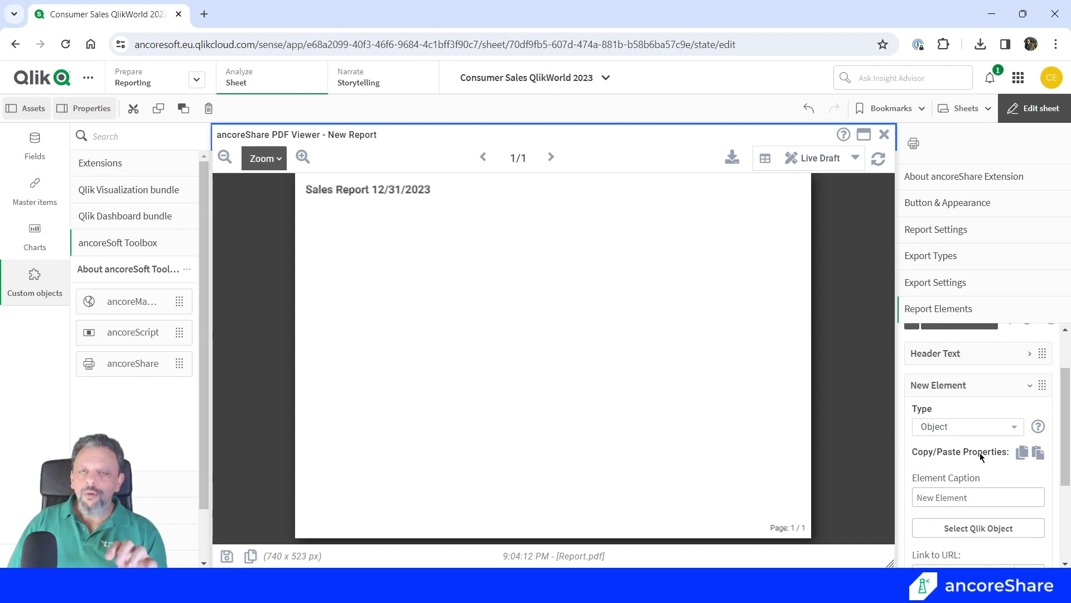
Examine the background image settings of the sheet's ancoreSoft logo object, and return to the New Report button and its enlarged PDF preview
left_click(864, 134)
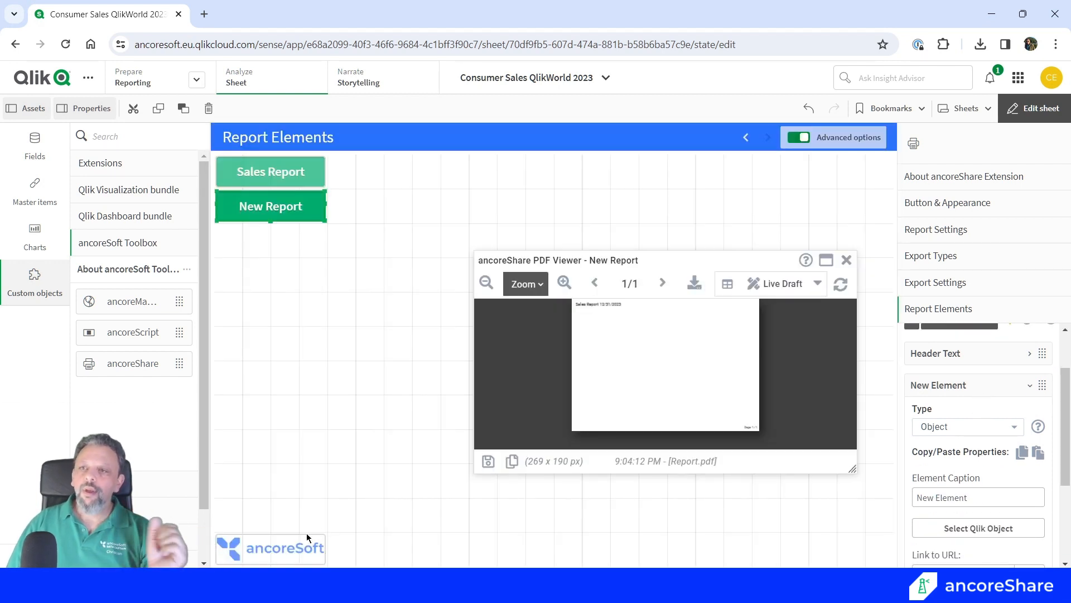
left_click(252, 554)
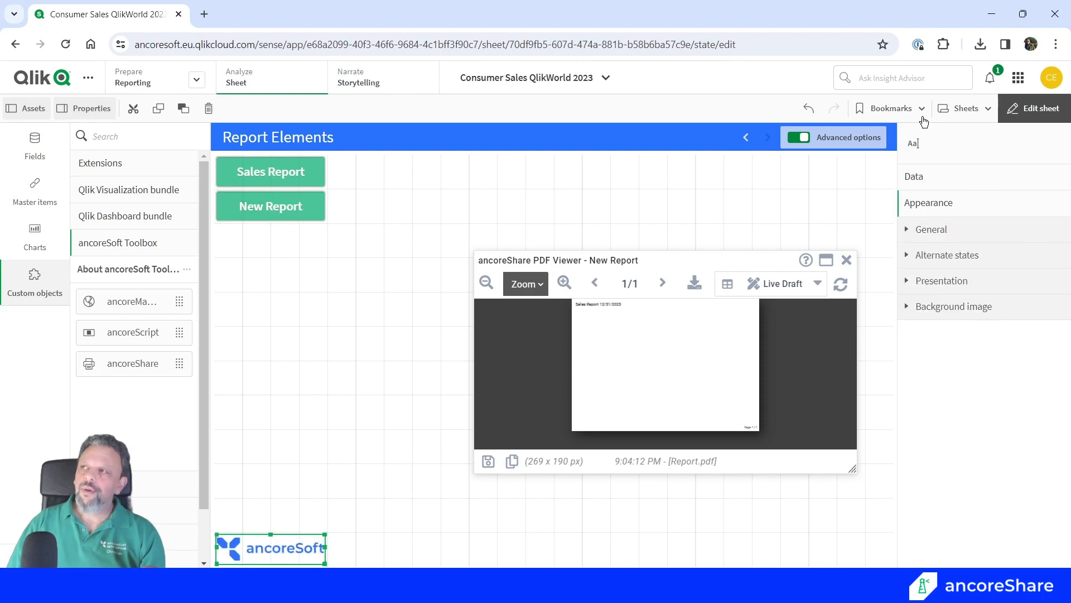
left_click(942, 309)
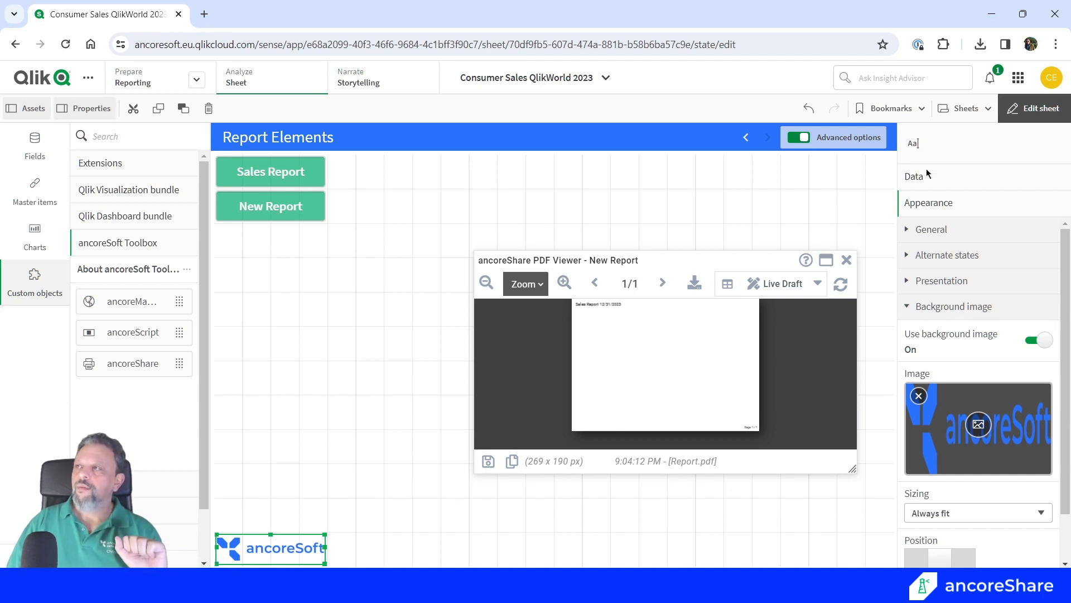
left_click(310, 203)
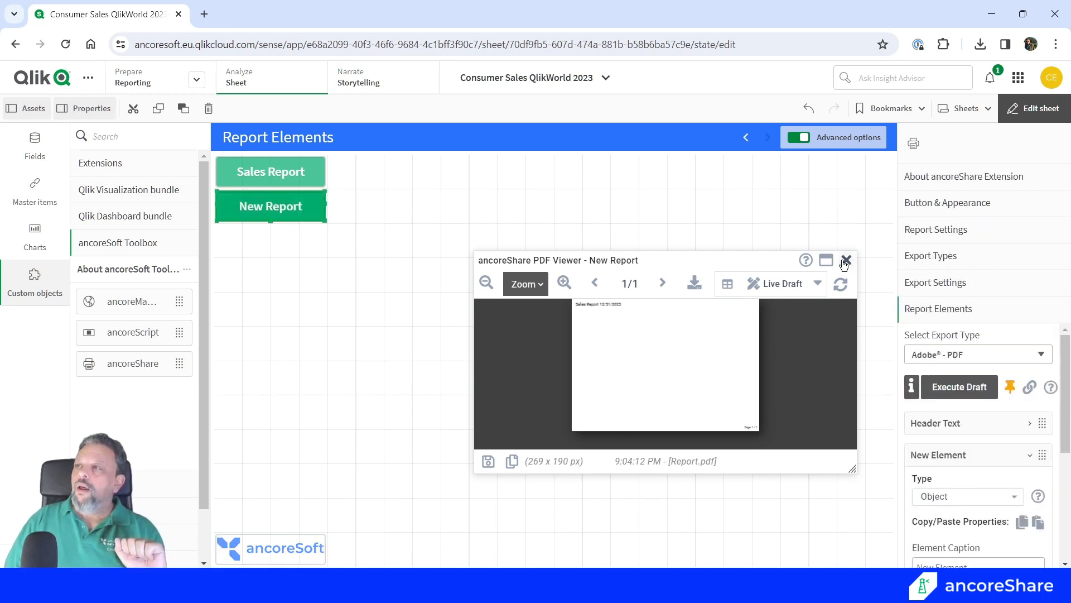
left_click(826, 260)
Start selecting a Qlik object for the new element, choosing from the sheet Report Elements
scroll(959, 471, "down", 2)
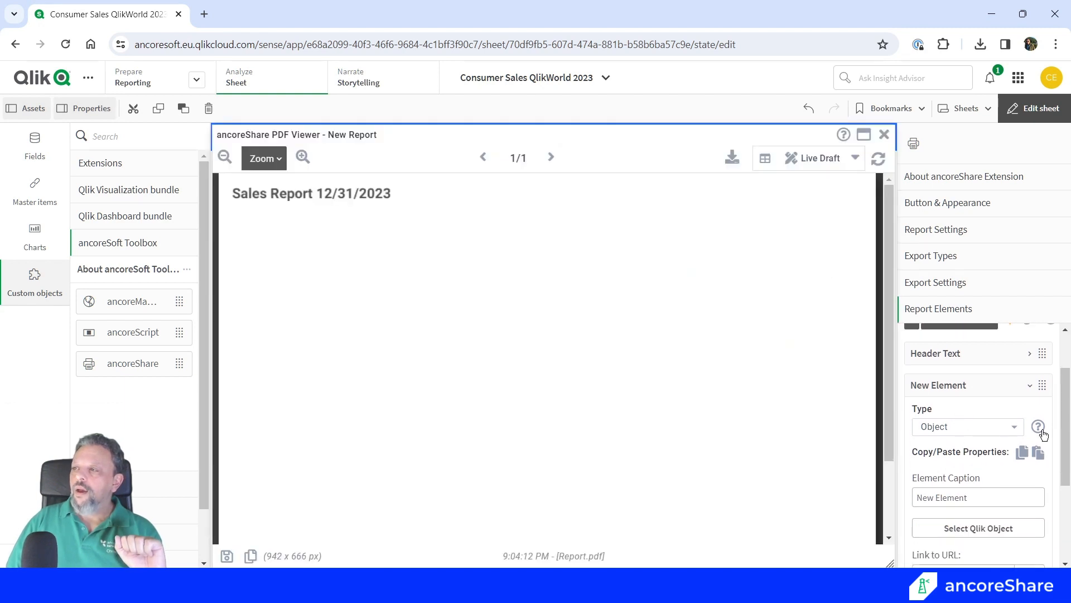
left_click(949, 528)
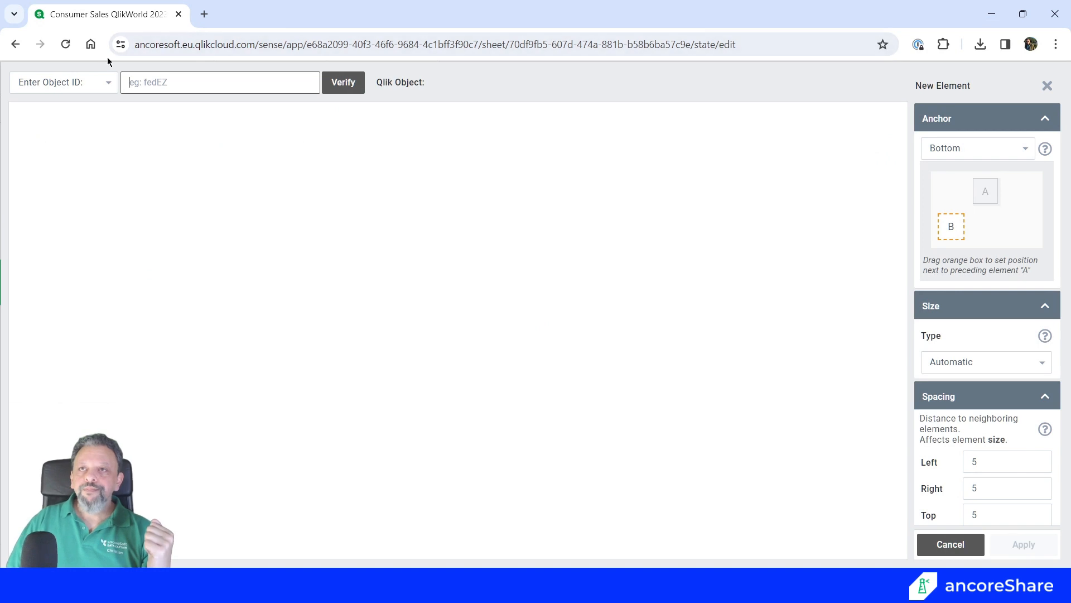
left_click(79, 82)
left_click(74, 105)
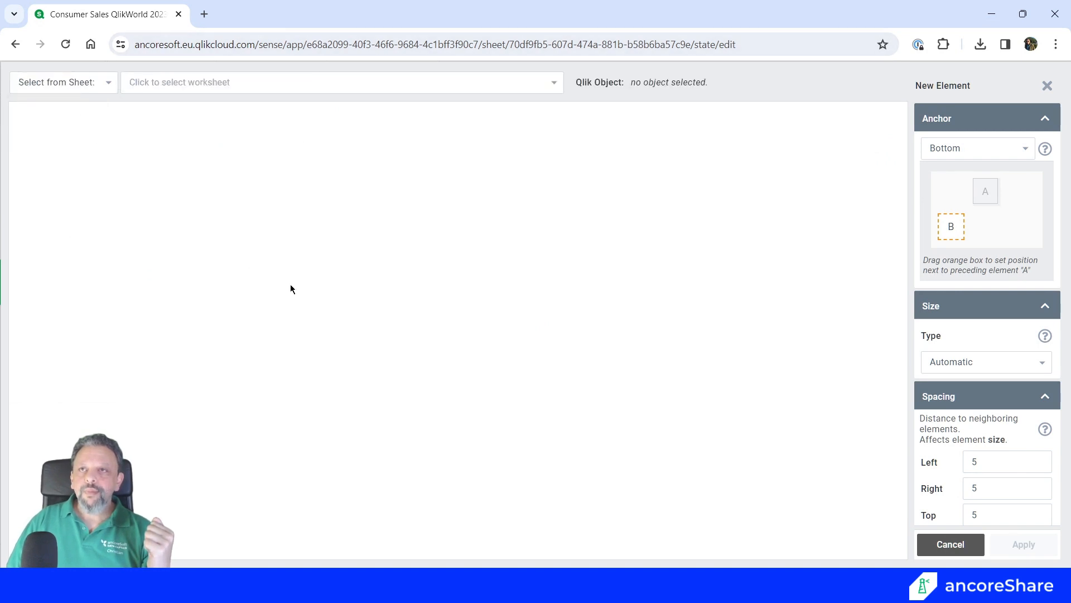
left_click(307, 84)
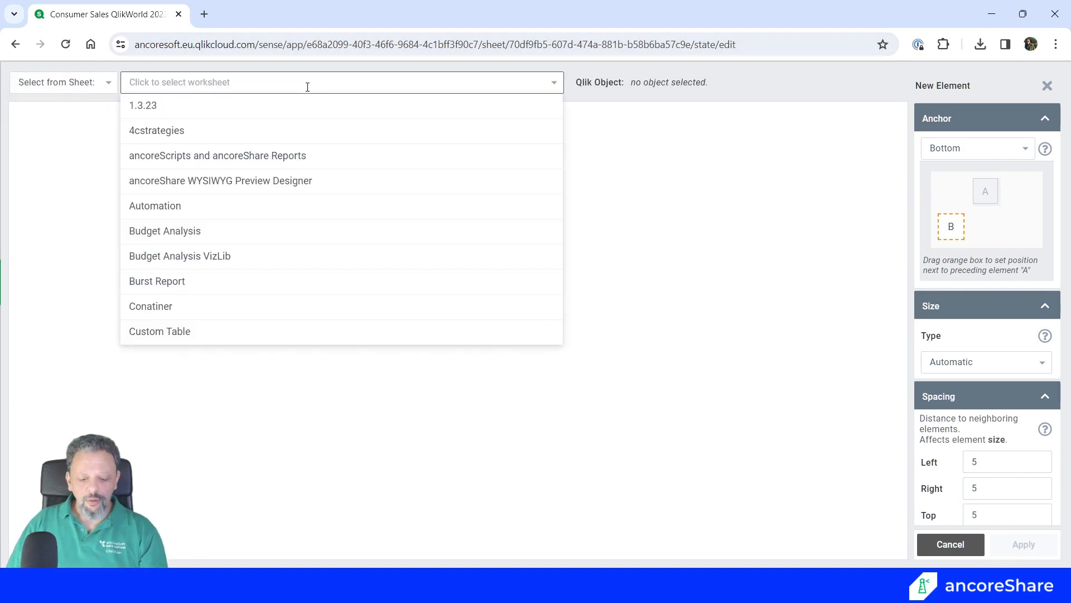
type("ele")
left_click(199, 111)
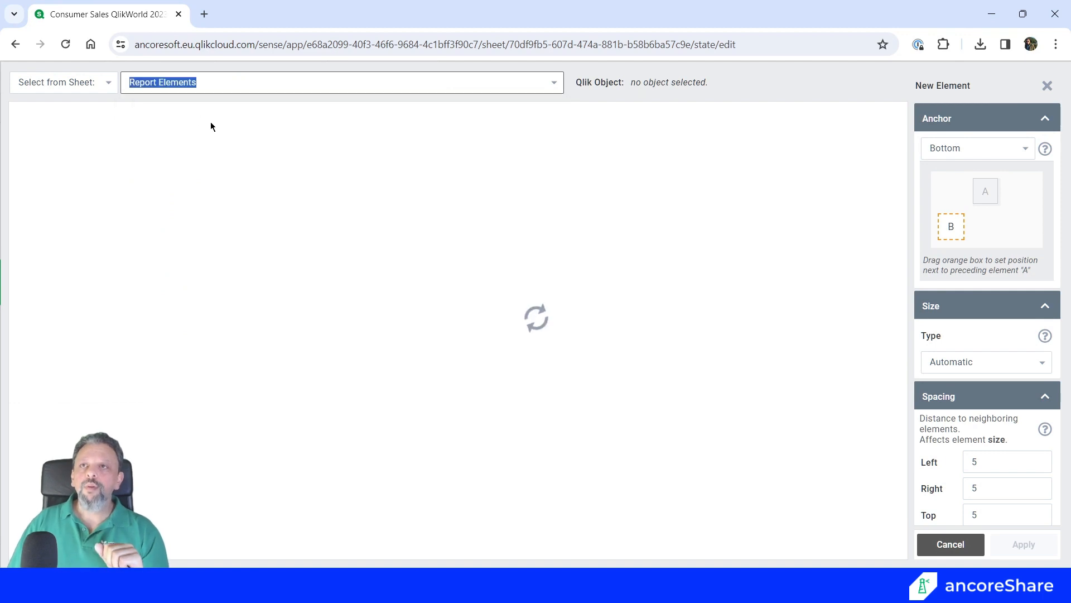
Select the ancoreSoft logo object, anchor it Top Right of the preceding element, and apply it to the new element
left_click(107, 534)
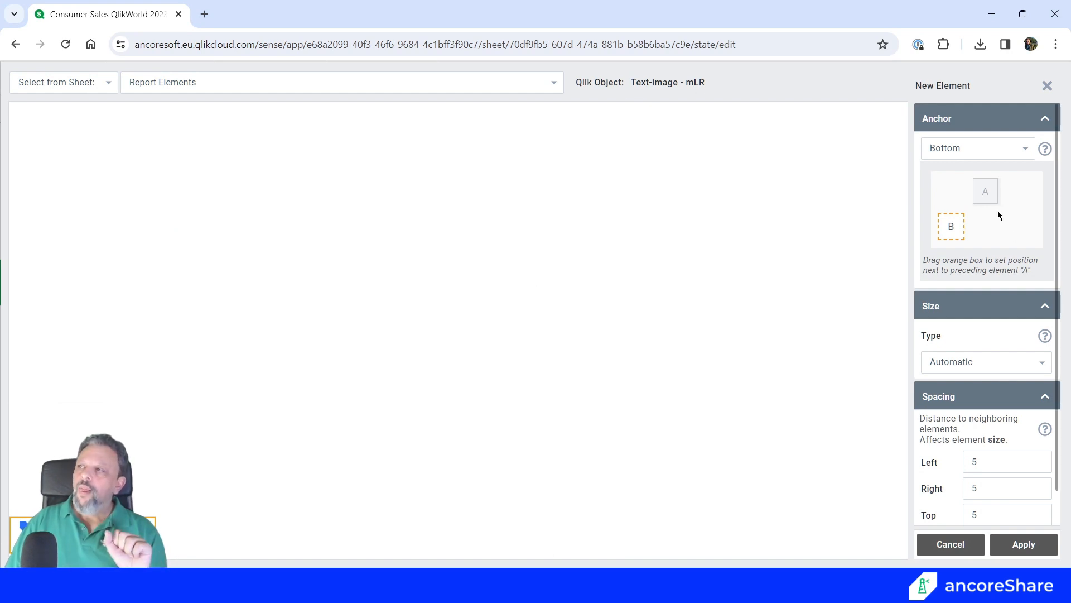
left_click_drag(956, 226, 1019, 192)
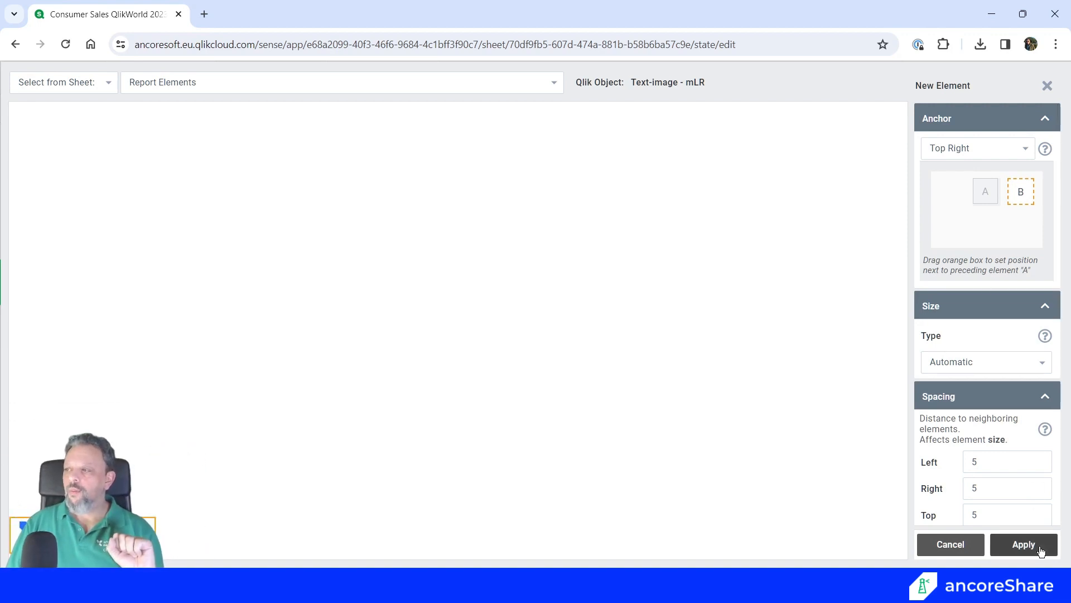
left_click(1024, 543)
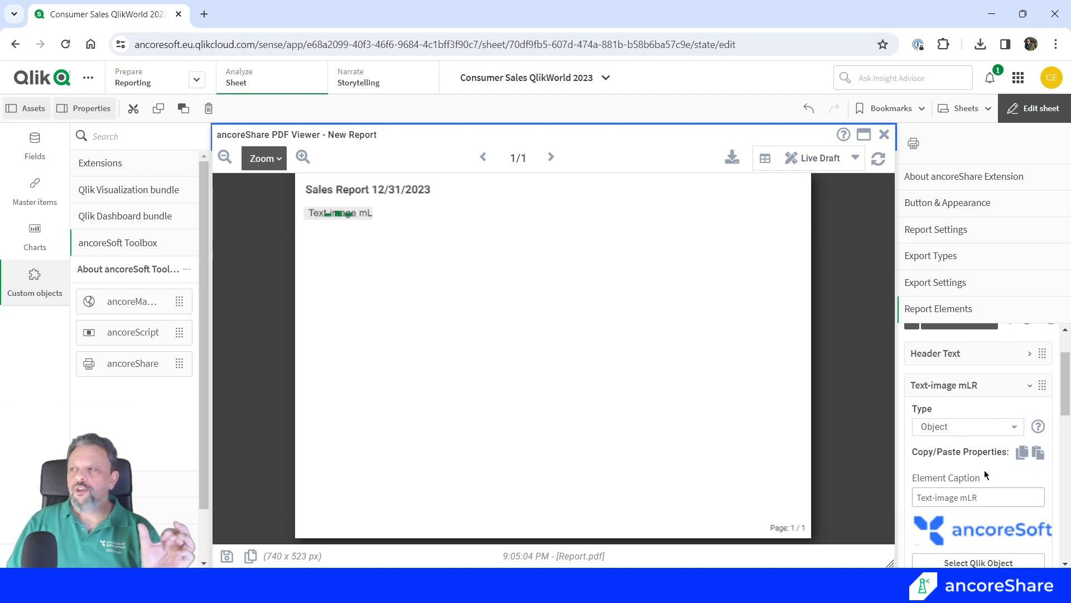
Place the logo element in the page header, align it right, and collapse its settings
scroll(985, 473, "down", 6)
scroll(985, 473, "down", 1)
left_click(1011, 392)
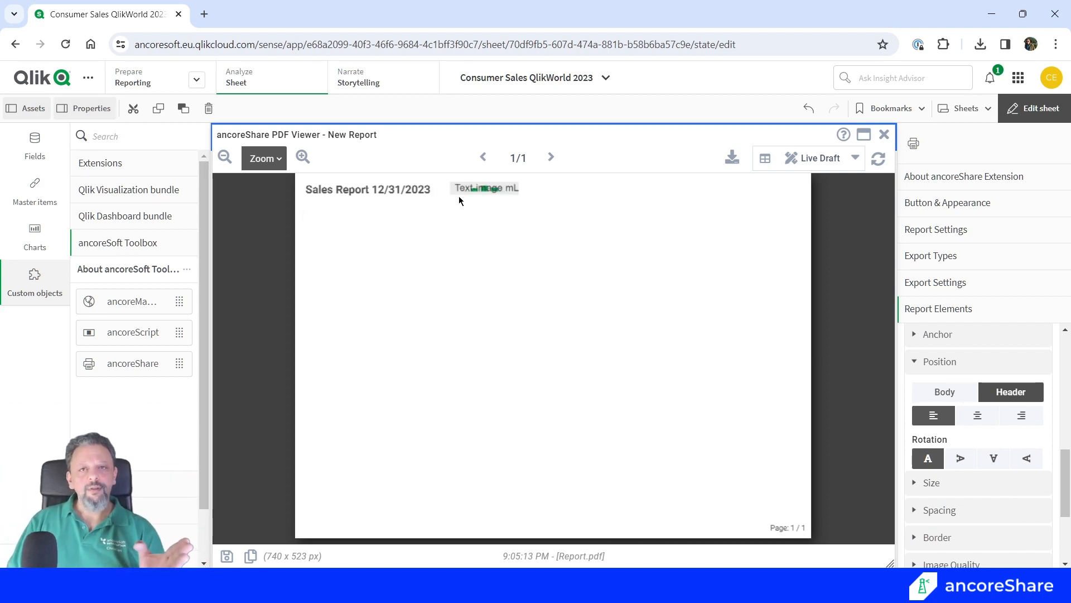
left_click(1021, 419)
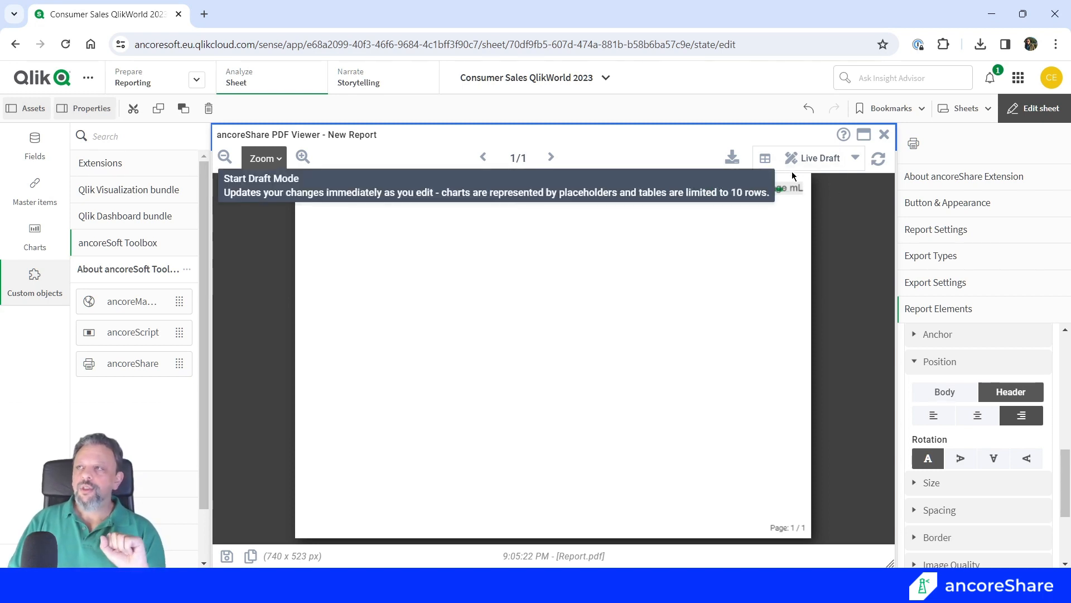
left_click(940, 361)
scroll(978, 522, "up", 3)
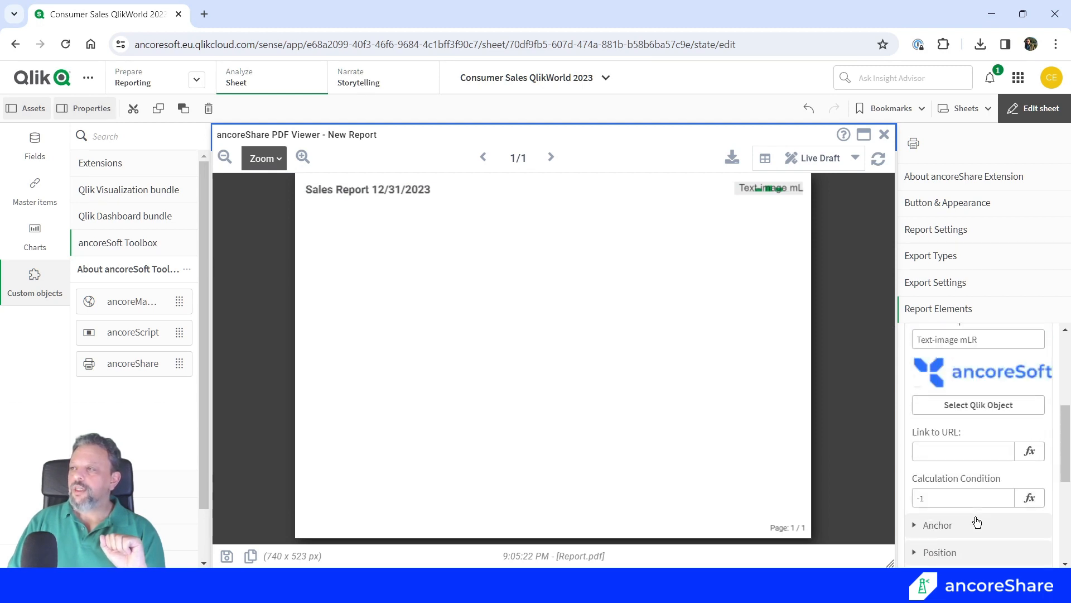
scroll(978, 522, "up", 5)
left_click(962, 460)
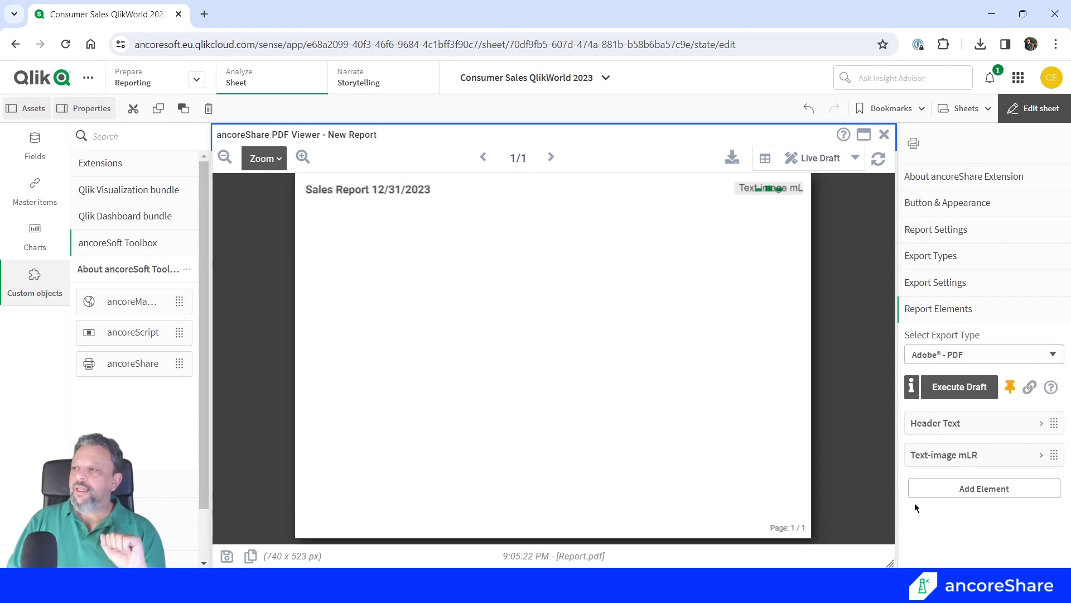
Add a new report element of type Line below the logo element
left_click(982, 489)
left_click(960, 461)
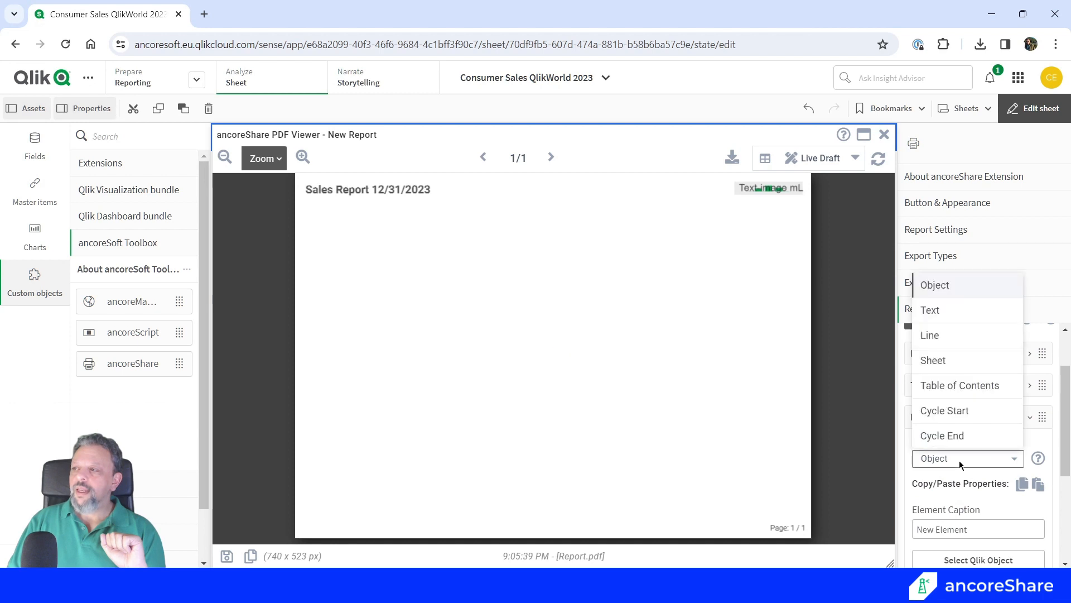
left_click(931, 335)
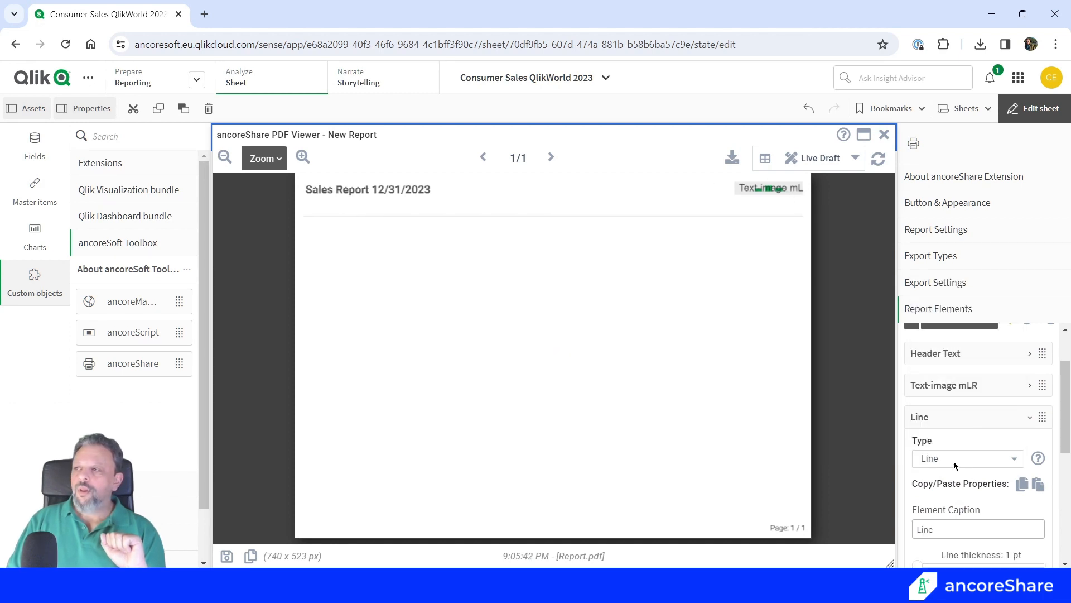
Set the Line element's colour to light blue #b6d7ea and its thickness to 2.5 pt
scroll(943, 480, "down", 3)
left_click_drag(918, 495, 923, 497)
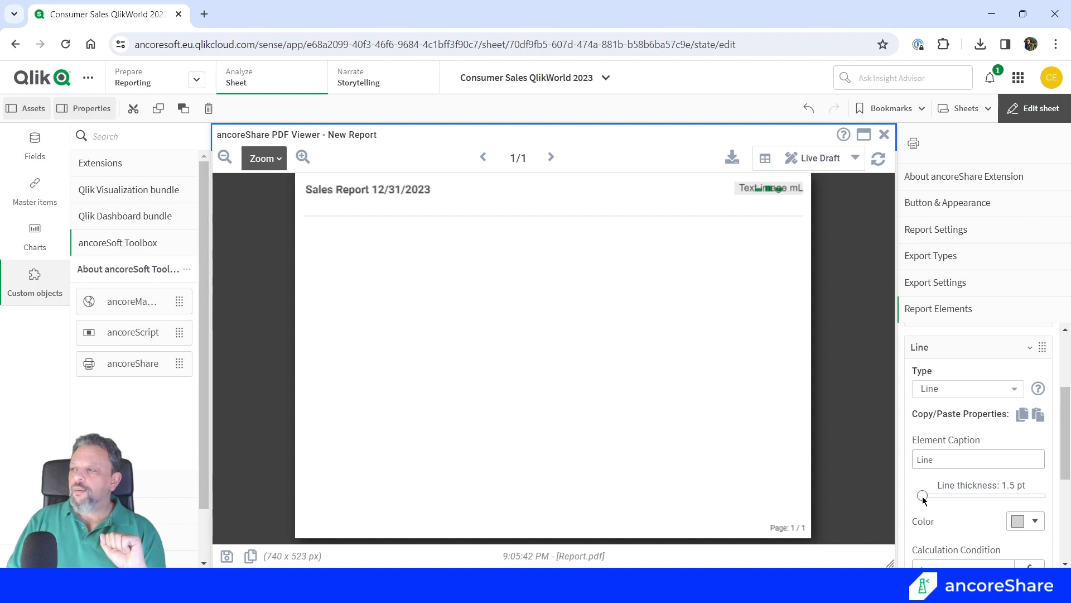
left_click(1034, 522)
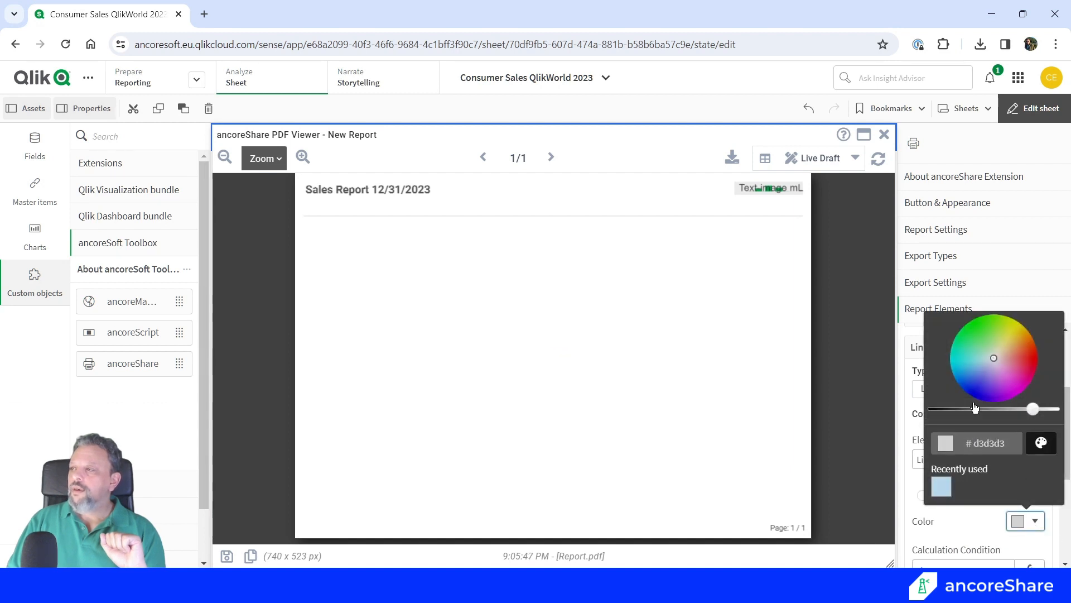
left_click(941, 487)
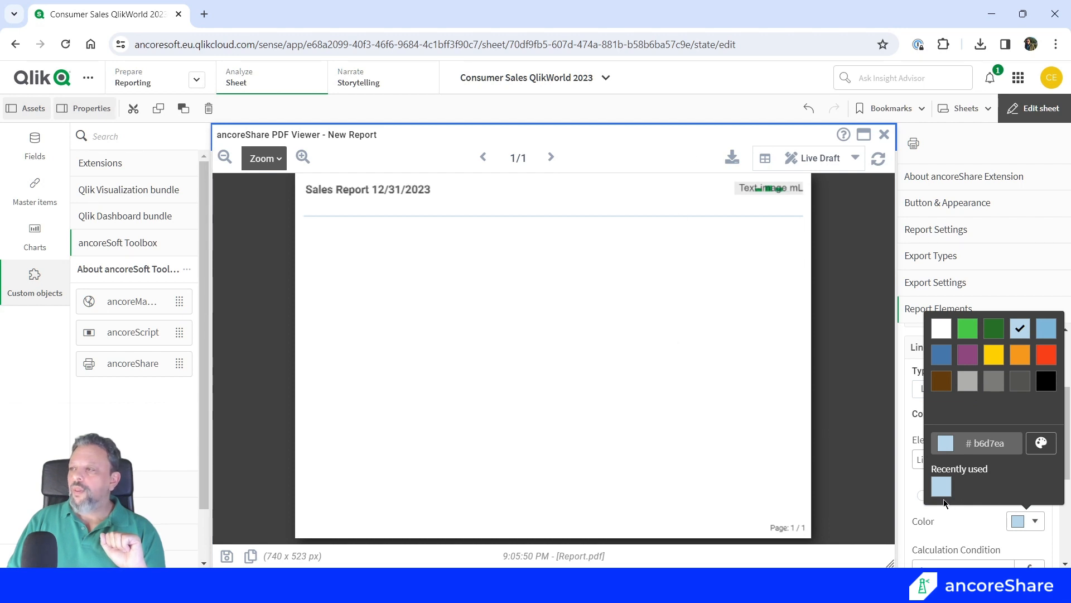
left_click(972, 519)
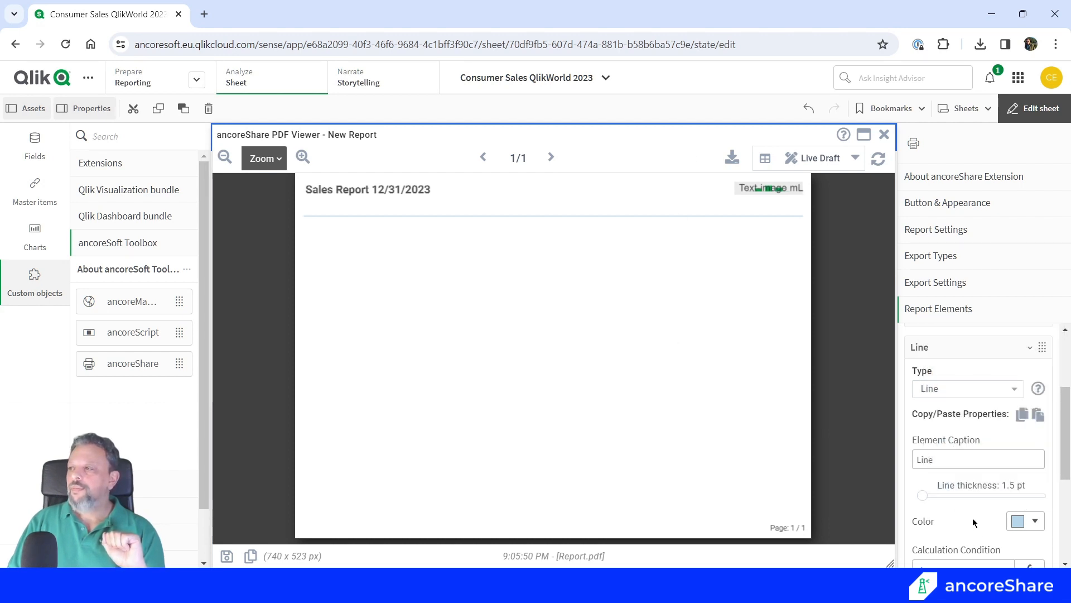
left_click_drag(930, 494, 931, 495)
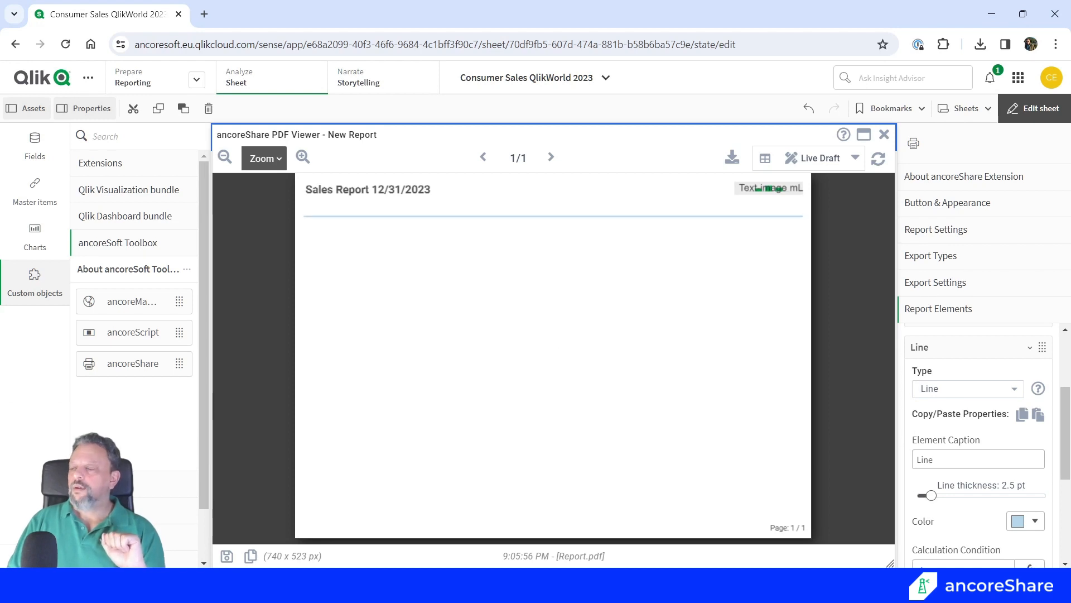
Position the Line element in the page header instead of the body
scroll(945, 410, "down", 4)
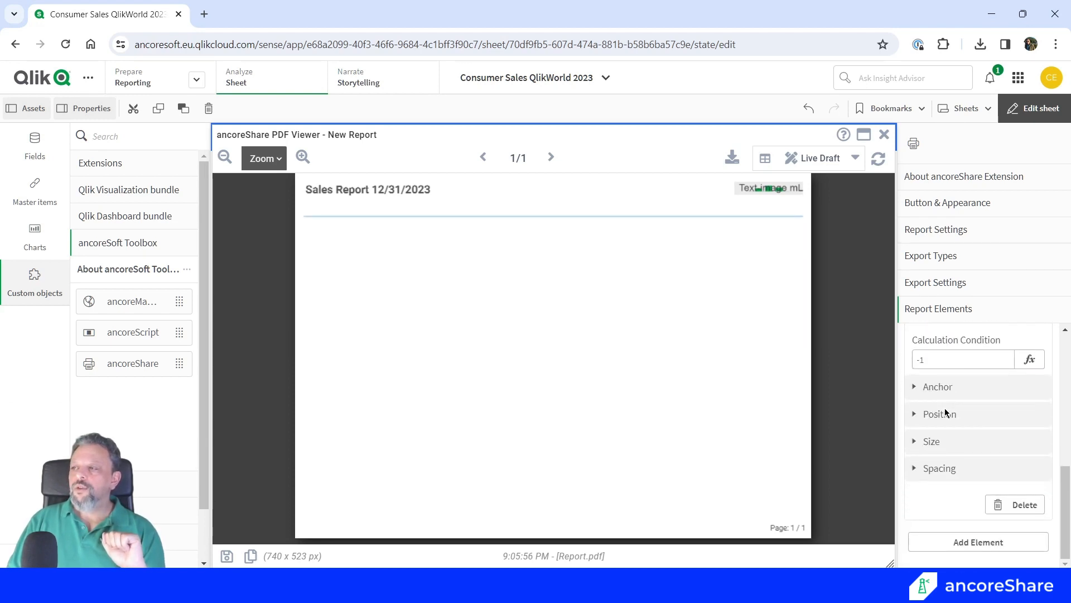
left_click(935, 416)
left_click(1017, 445)
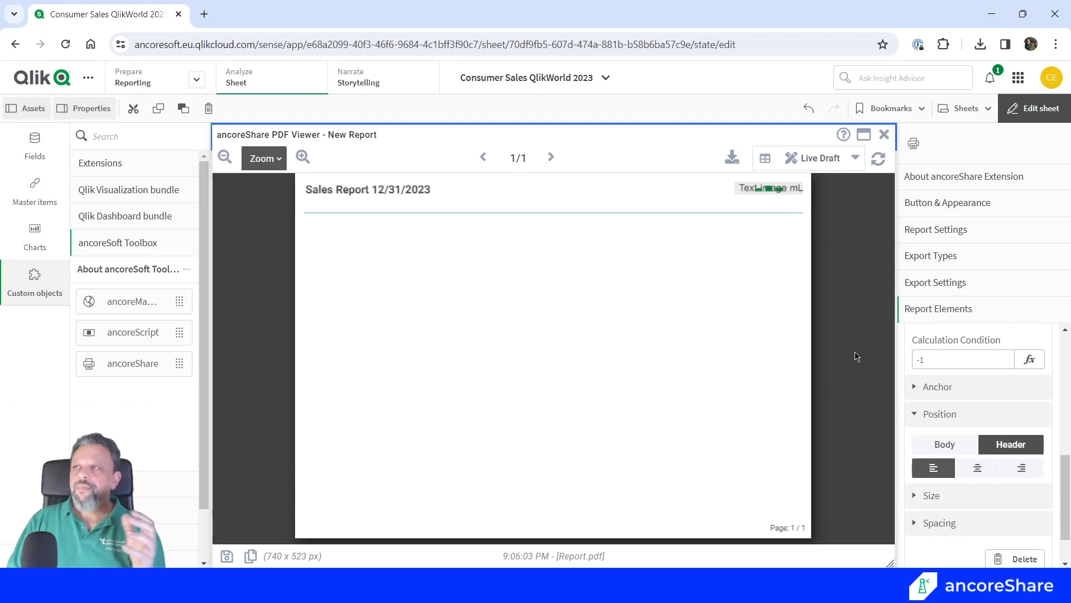
Switch the PDF viewer to Preview, download the report, check the downloaded PDF, and return to the Qlik sheet
left_click(856, 158)
left_click(928, 215)
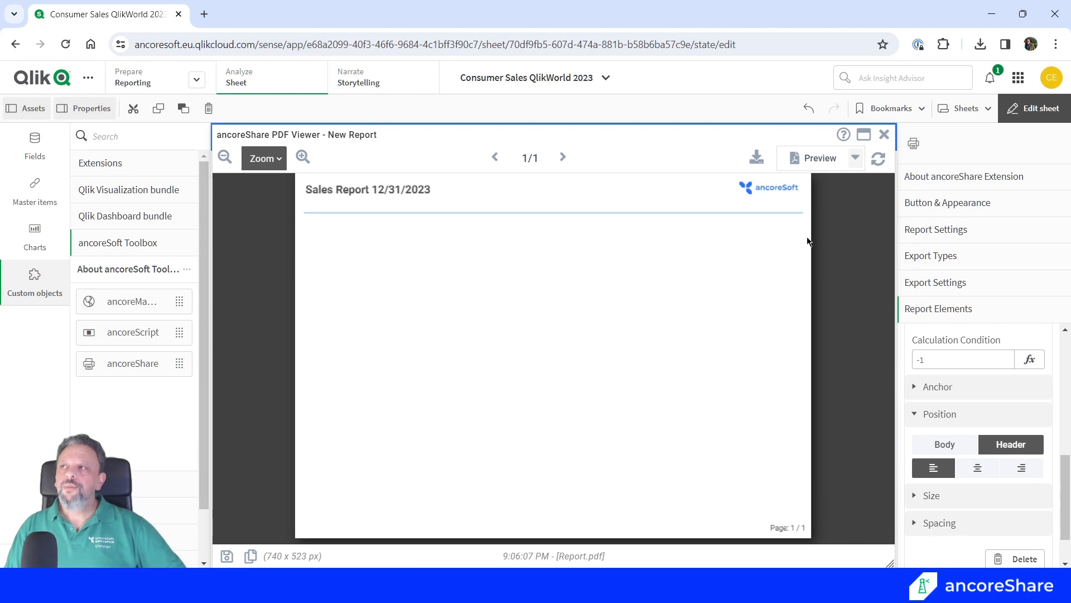
left_click(757, 158)
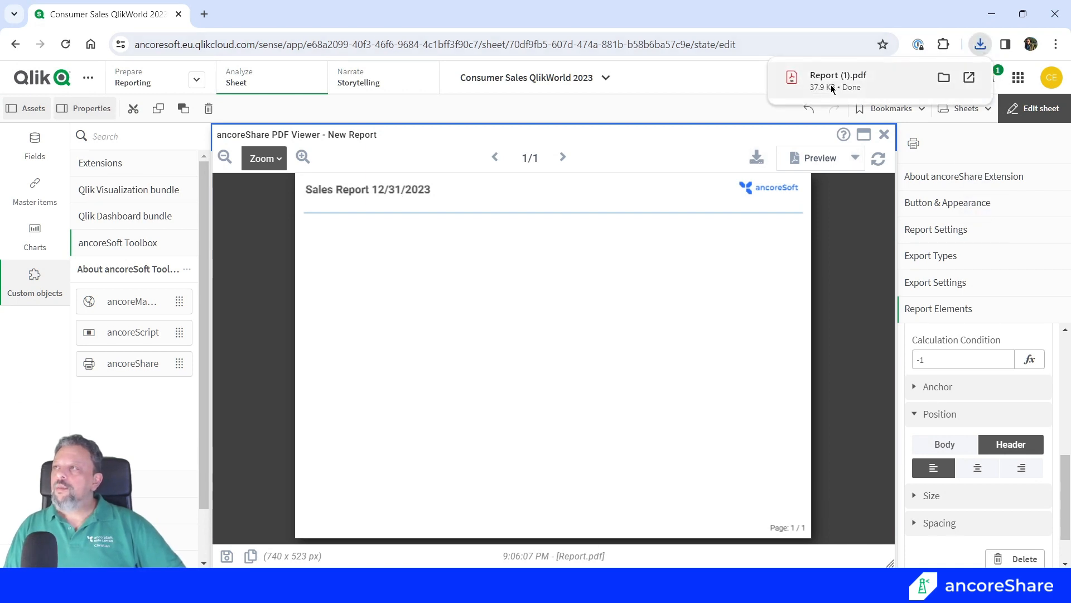
left_click(825, 78)
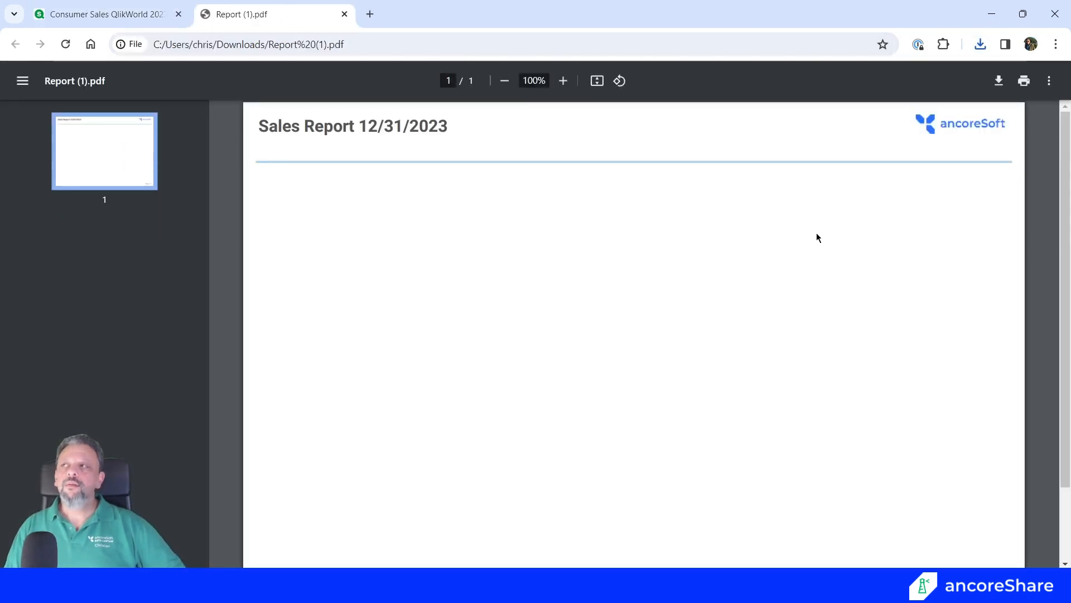
left_click(127, 25)
Collapse the Line element's settings and add a new report element of type Text
left_click(970, 423)
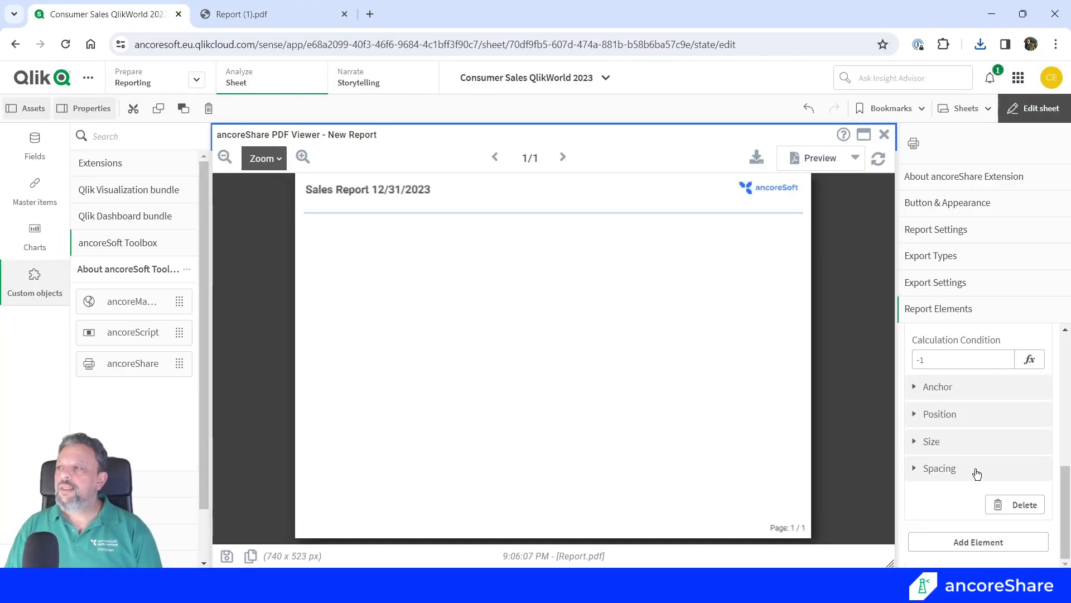
scroll(976, 469, "up", 4)
scroll(975, 469, "up", 2)
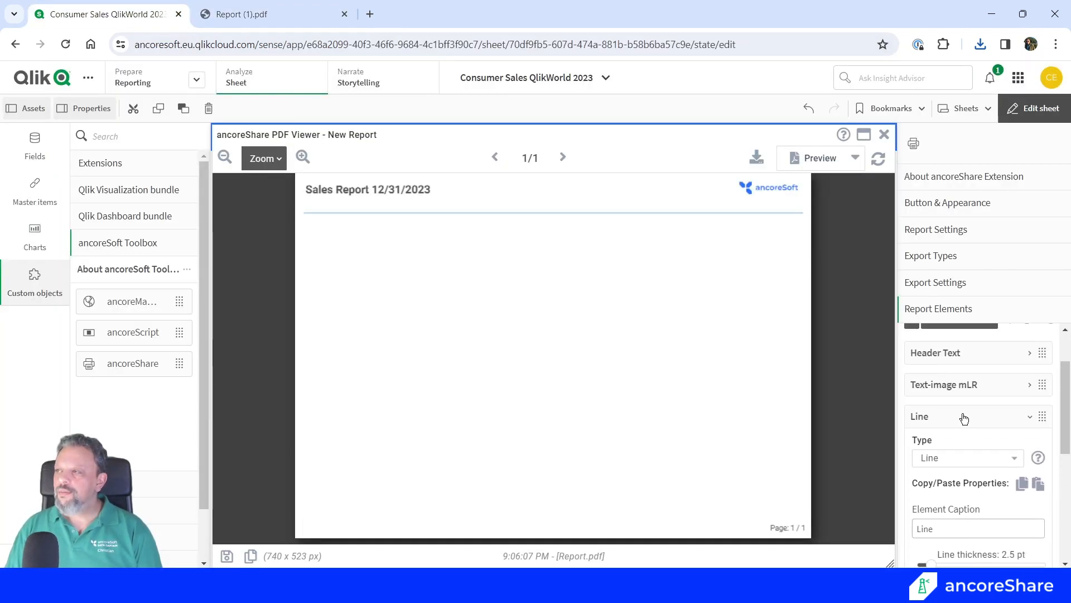
left_click(964, 416)
left_click(984, 520)
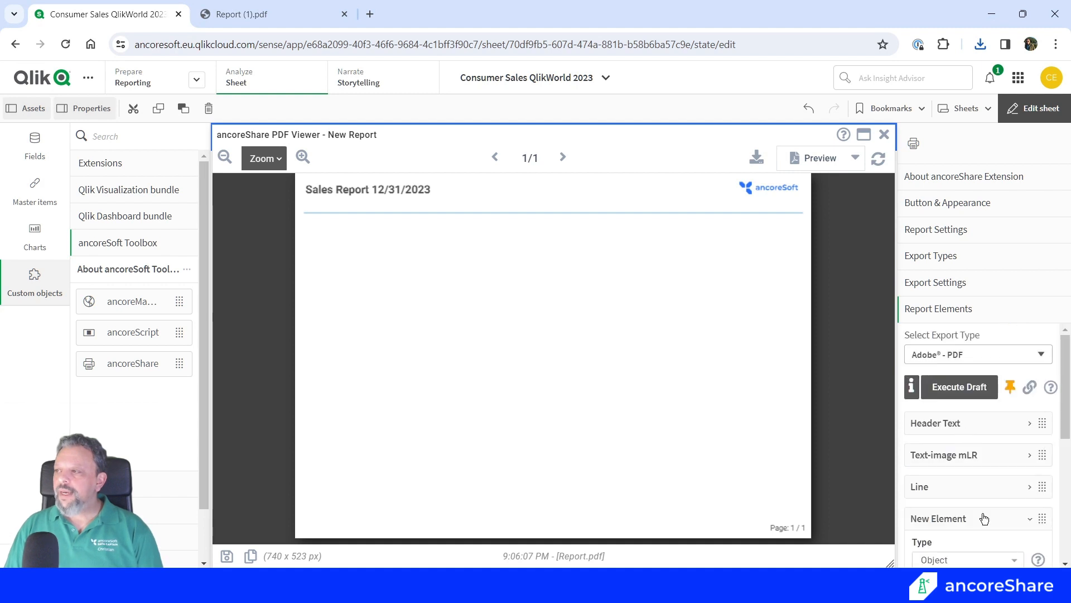
left_click(960, 422)
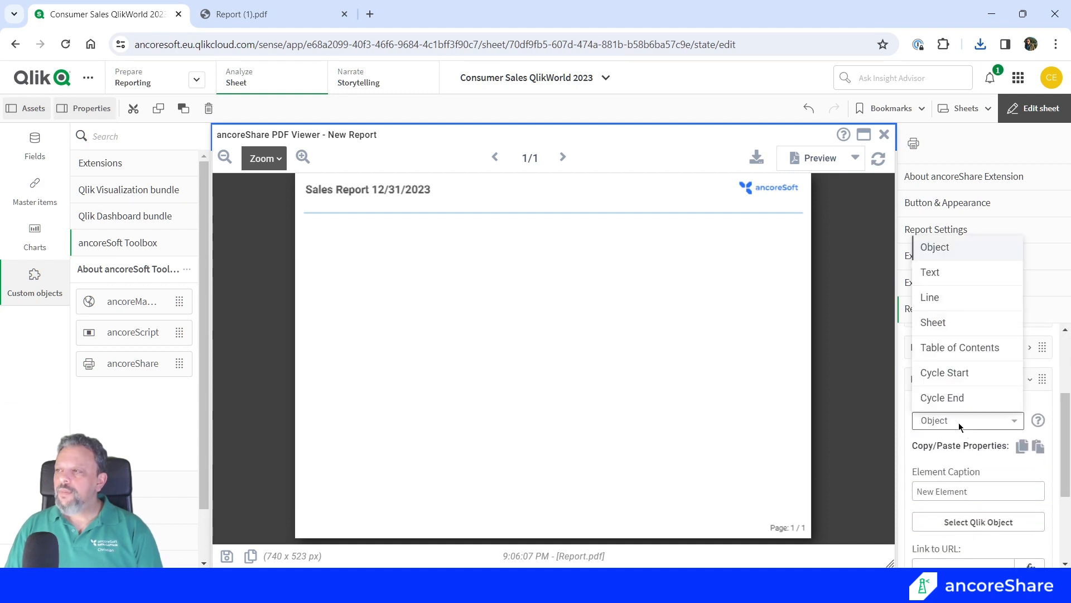
left_click(931, 277)
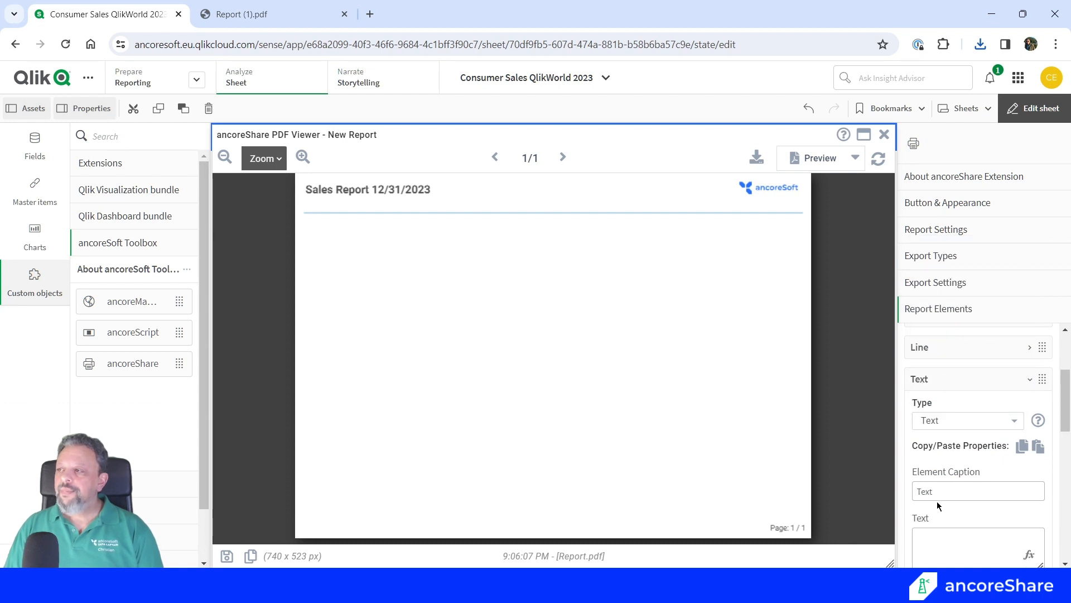
Paste the paragraph starting "As we navigate through the vast seas" as the Text element's content and switch the viewer to Live Draft
scroll(936, 474, "down", 3)
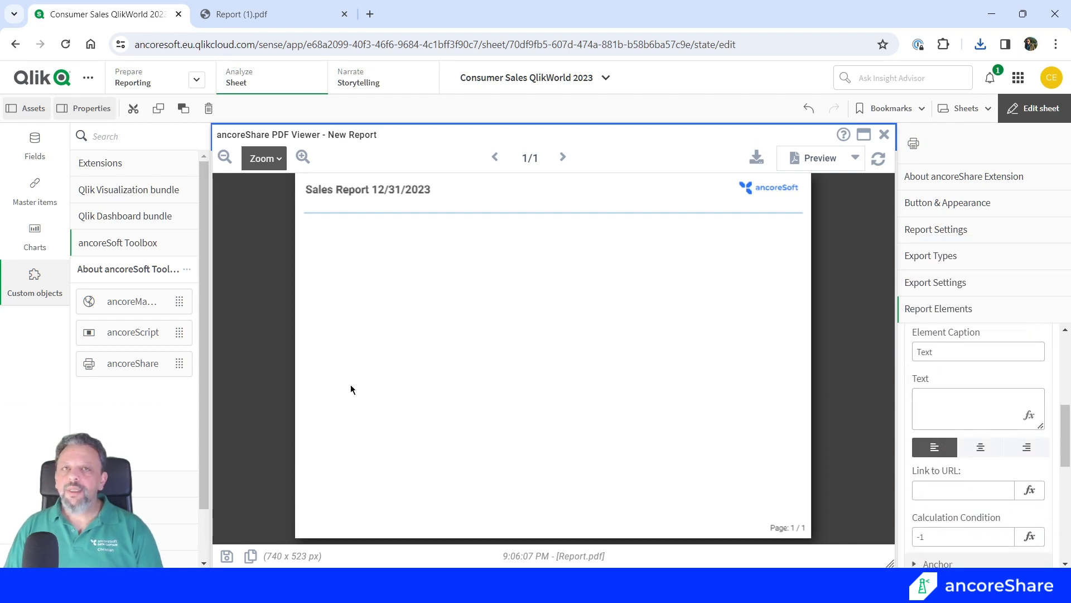
left_click(961, 410)
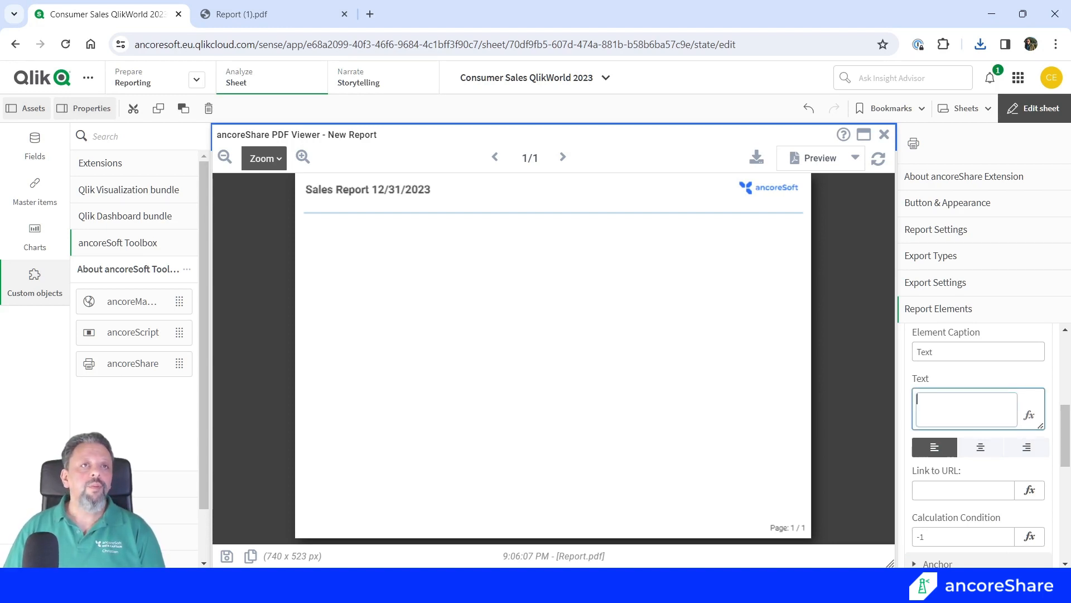
key("alt+Tab")
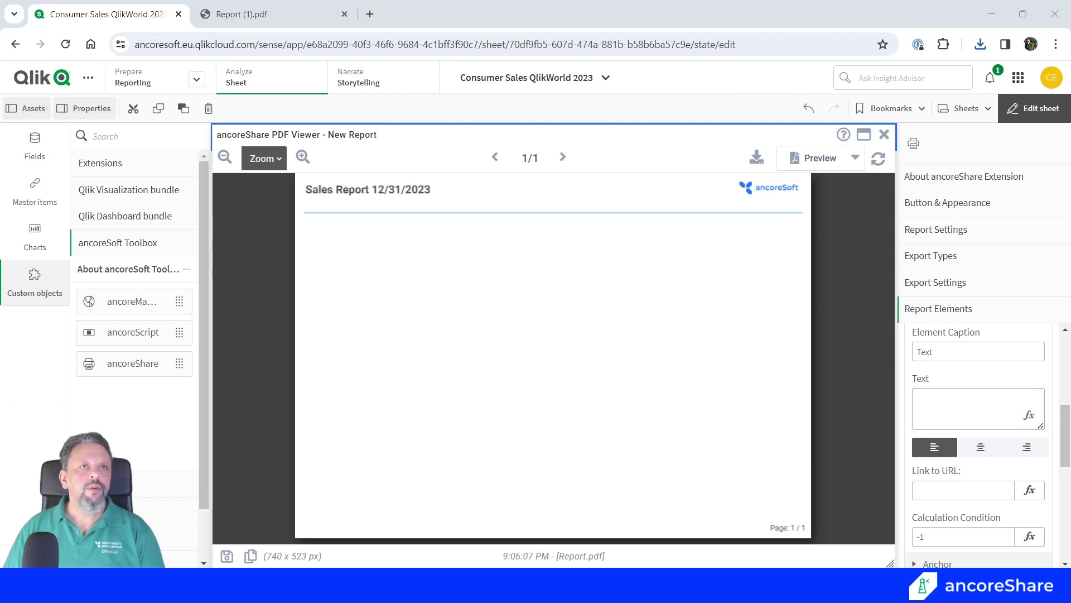
left_click(959, 399)
left_click(962, 395)
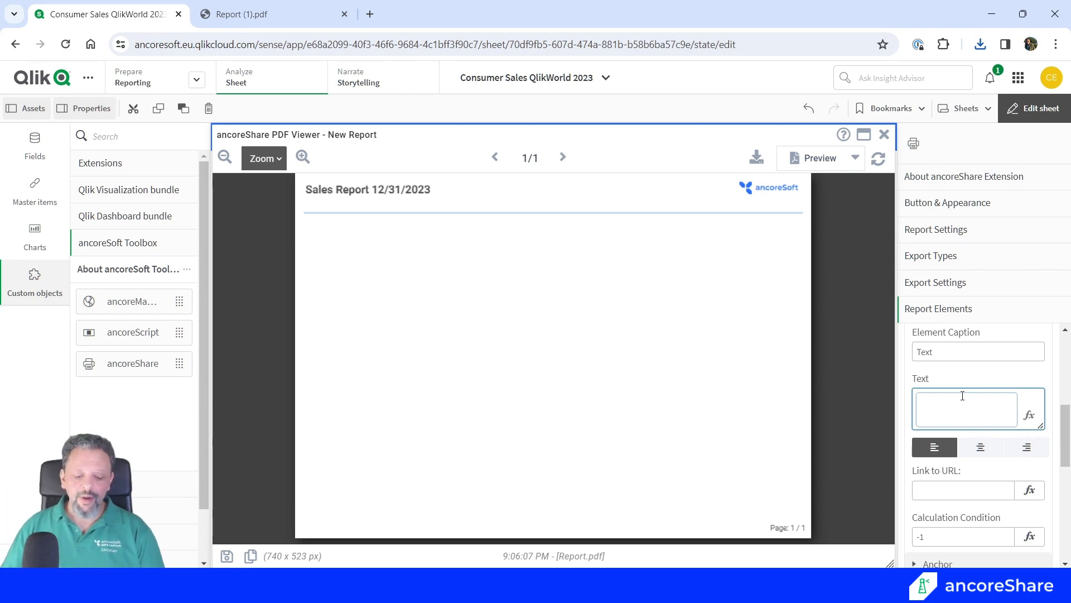
key("ctrl+v")
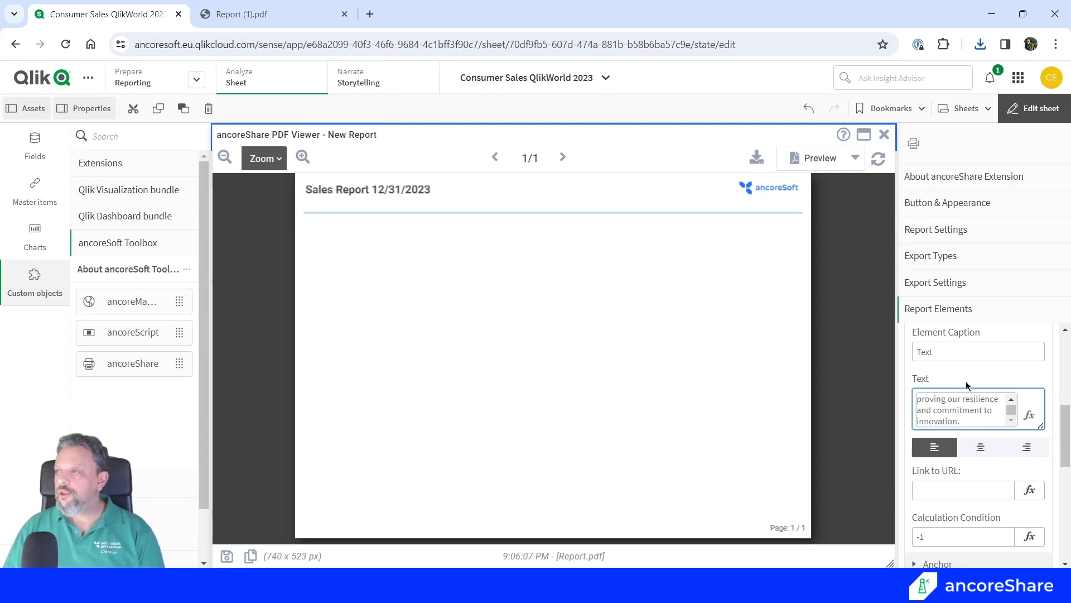
left_click(967, 383)
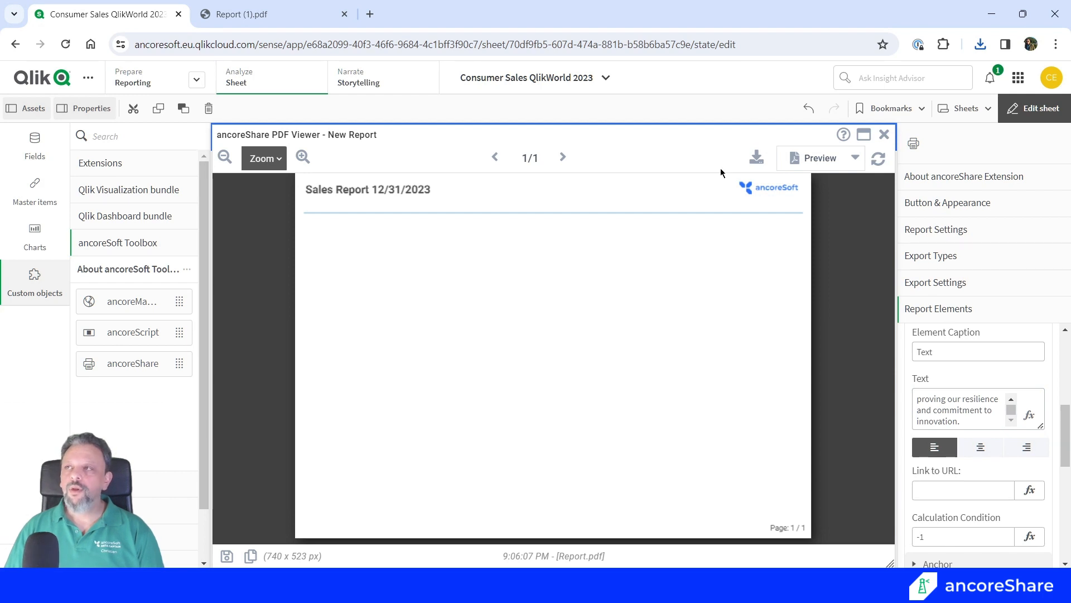
left_click(855, 158)
left_click(890, 180)
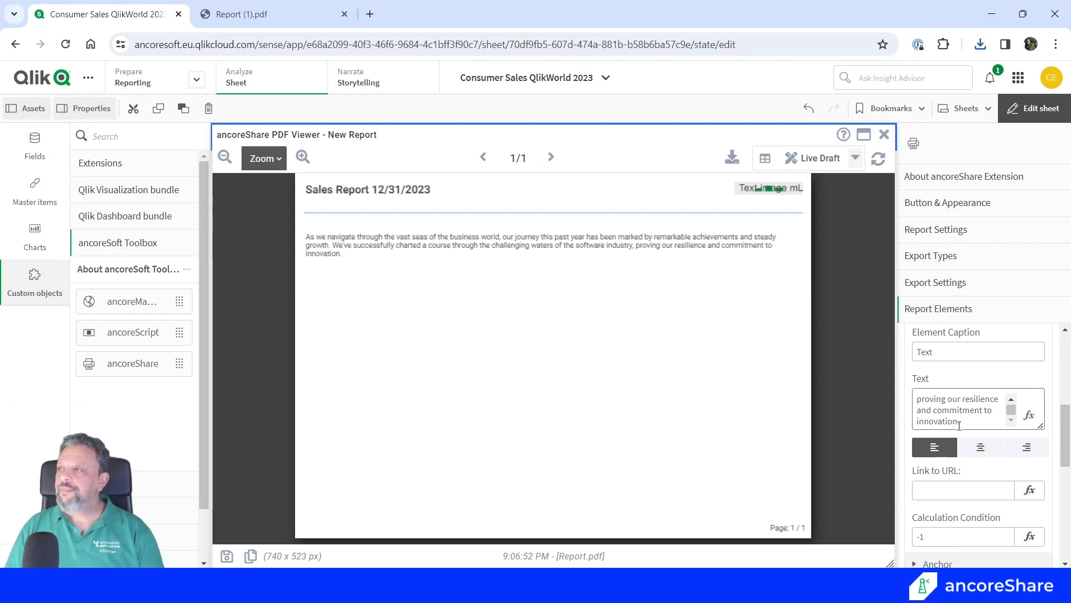
Caption the Text element "Summary" and collapse its settings
scroll(959, 425, "up", 5)
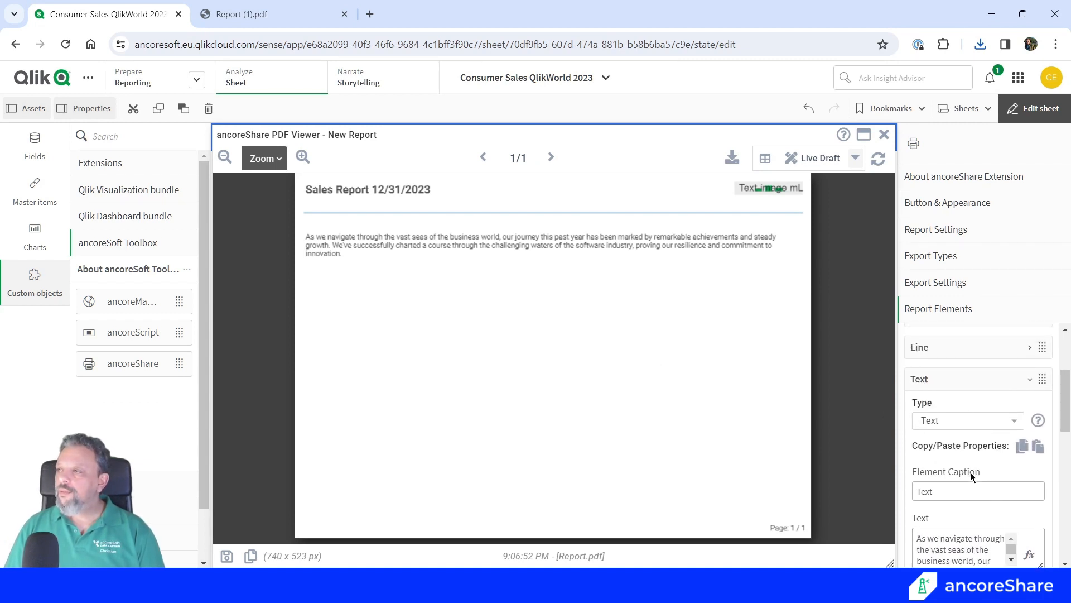
double_click(963, 491)
type("Summary")
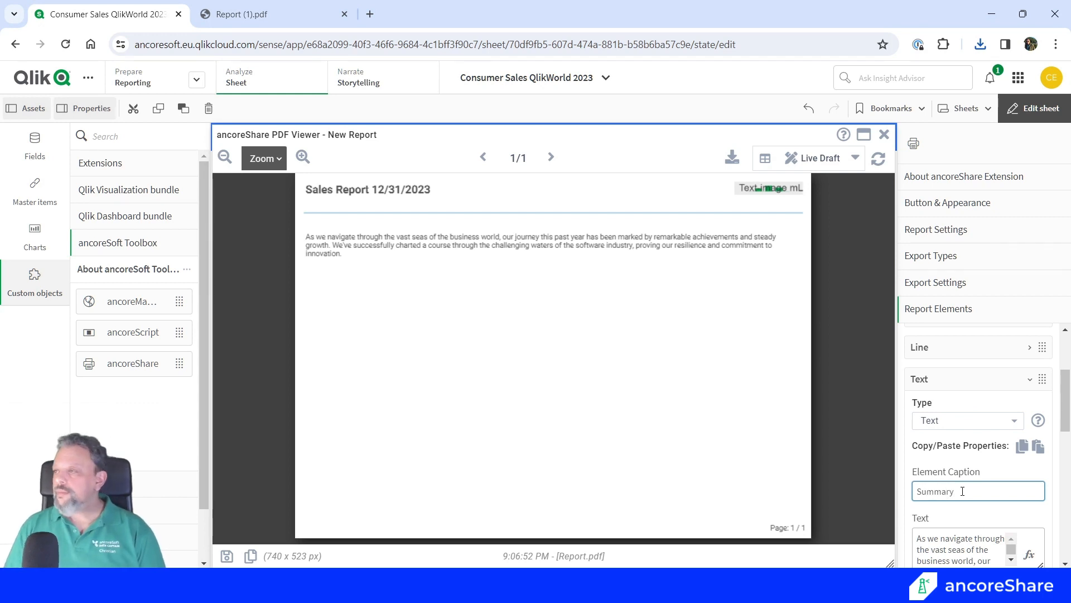
left_click(952, 413)
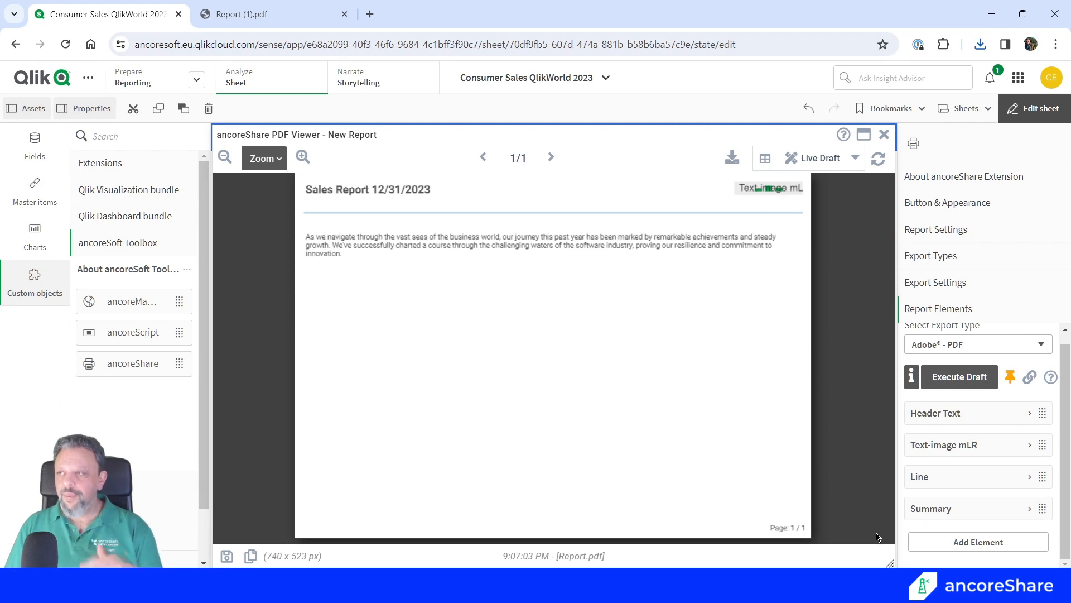
Add an Object element showing the Margin % KPI from the sheet "KPI Dashboard - ancoreSoft share the Moment"
left_click(978, 540)
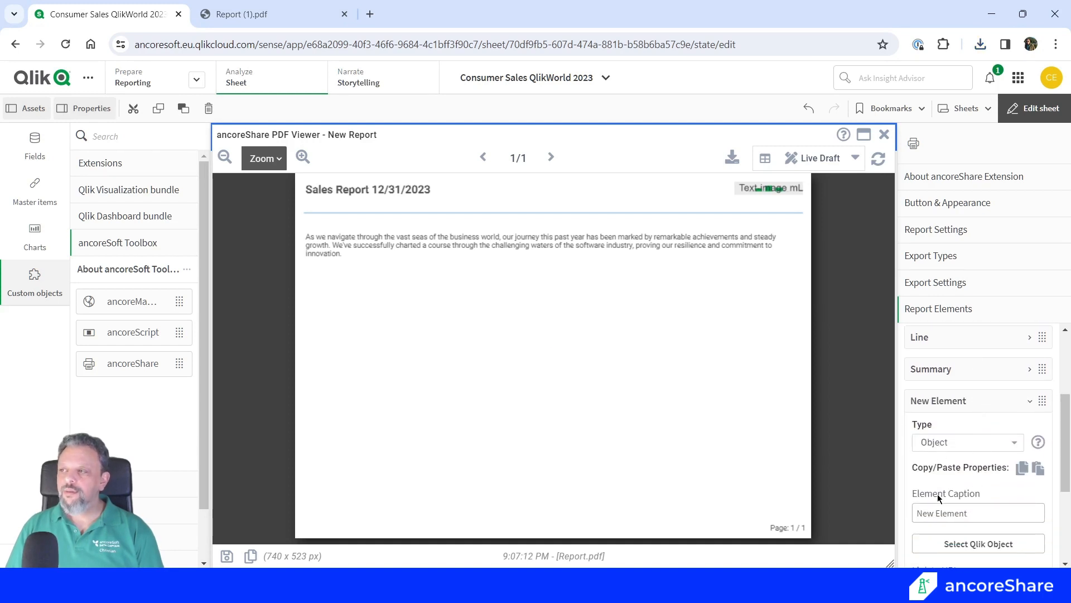
left_click(951, 546)
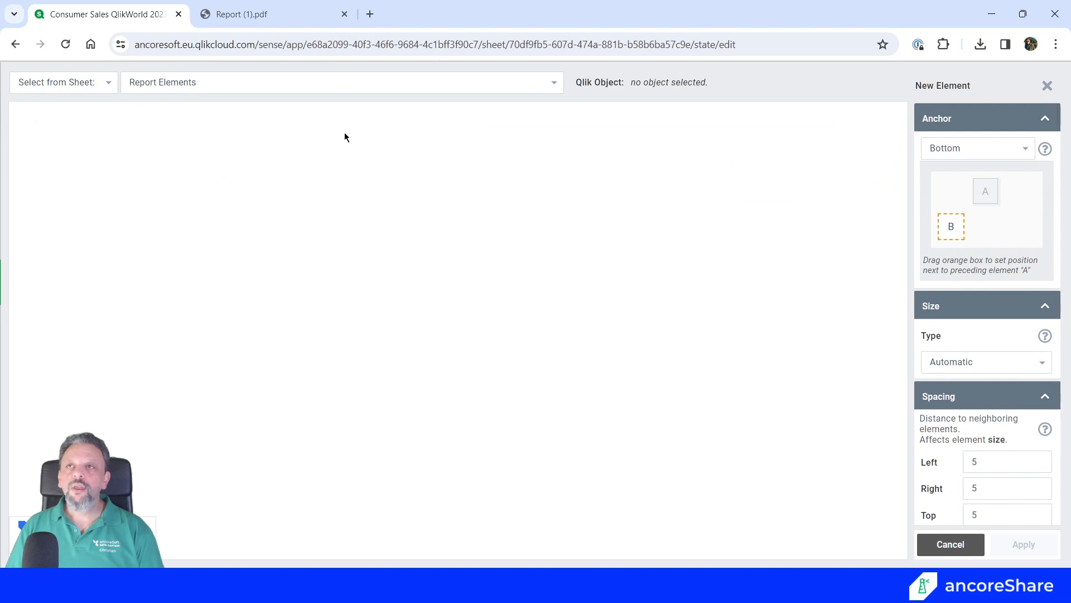
left_click(188, 82)
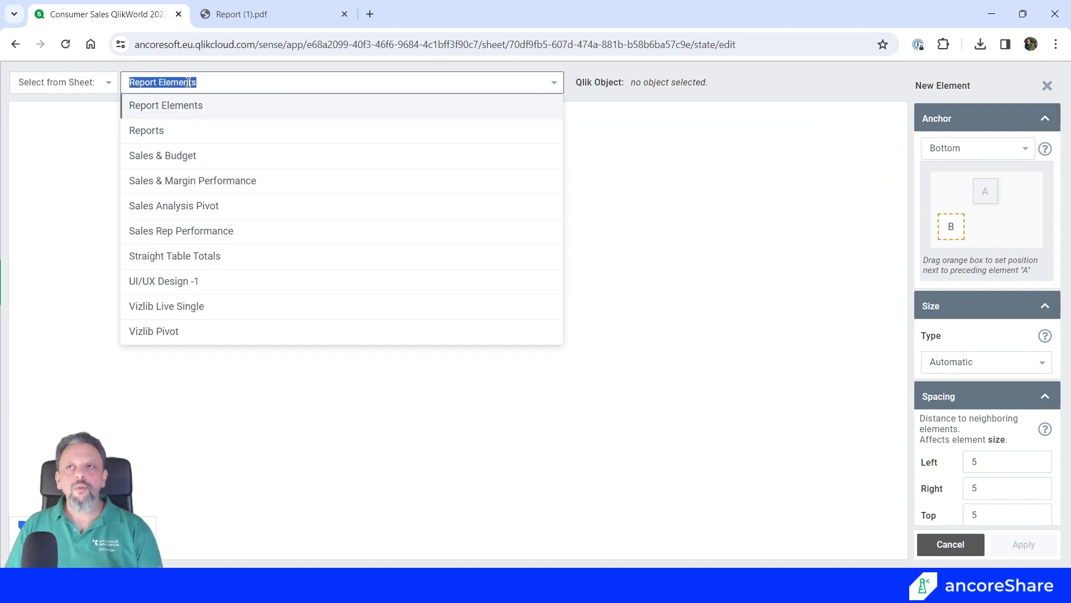
type("KPI")
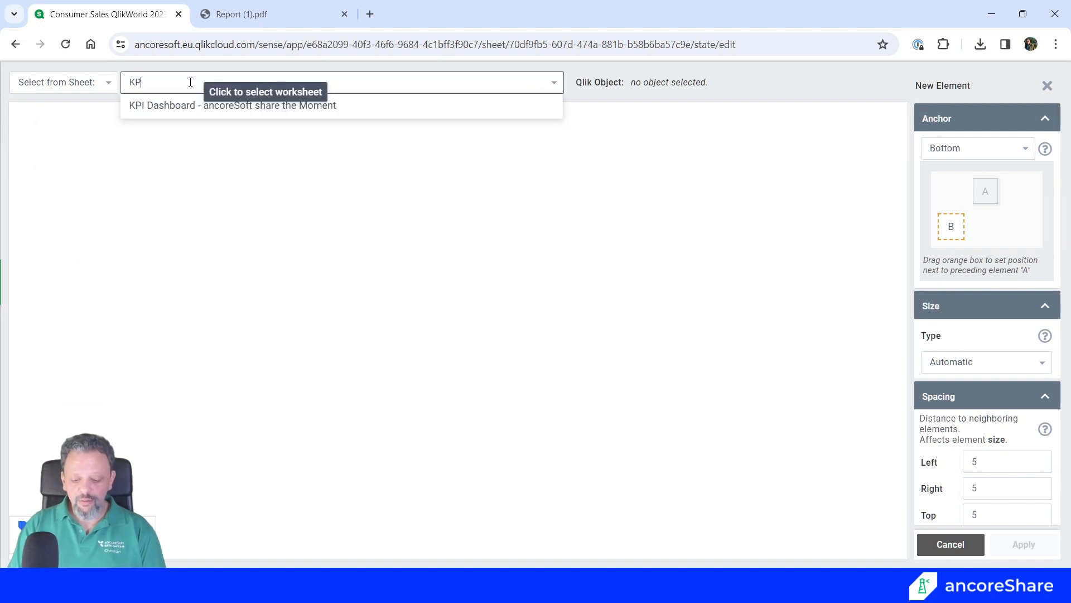
left_click(170, 112)
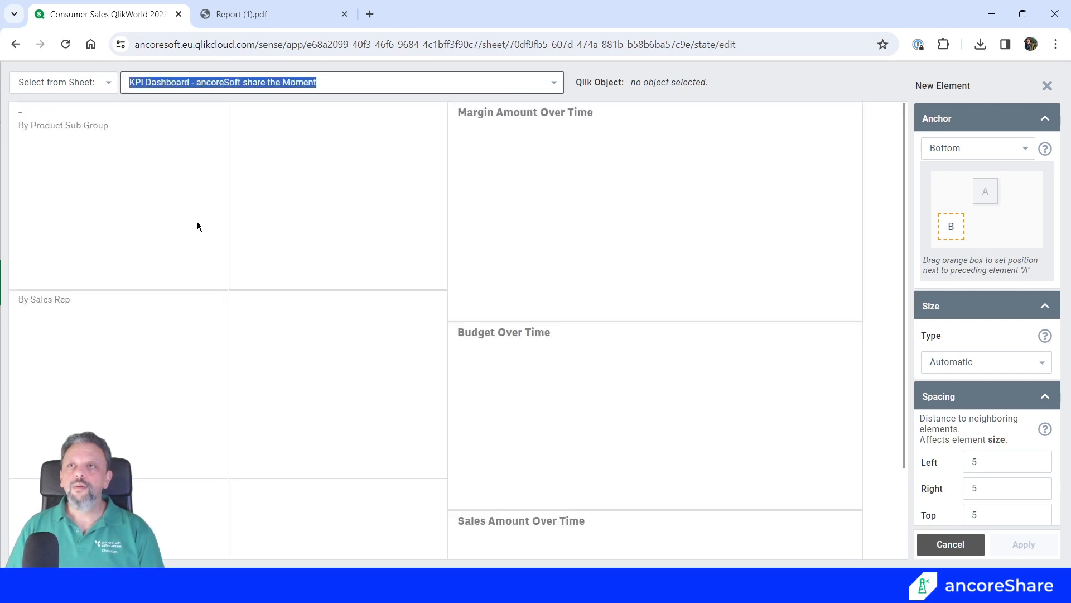
left_click(310, 209)
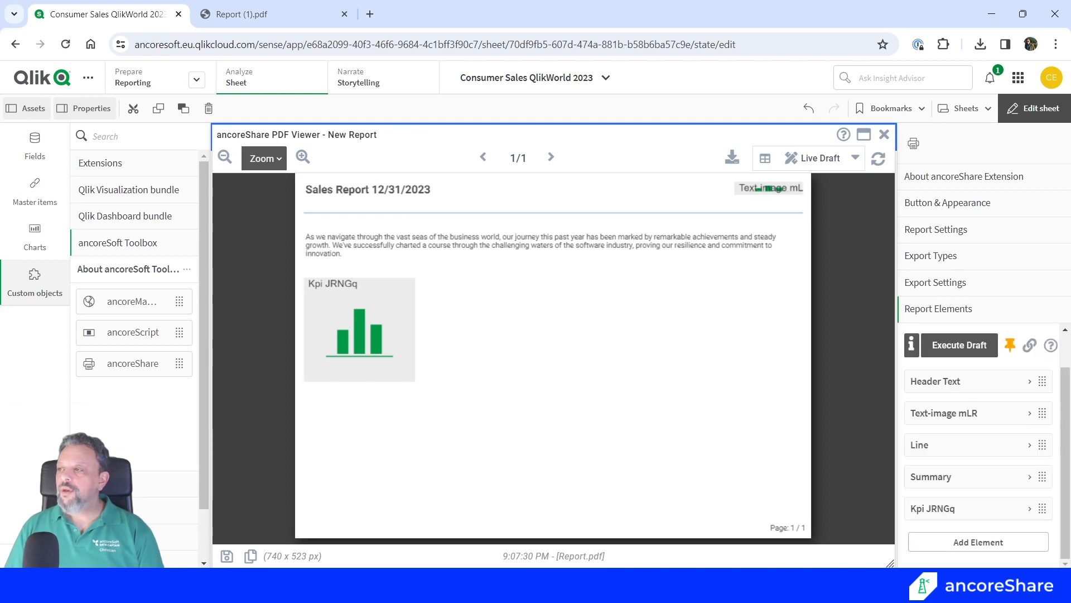
Add an Object element showing the TY vs LY Sales KPI, anchored to the right of the preceding KPI
left_click(974, 543)
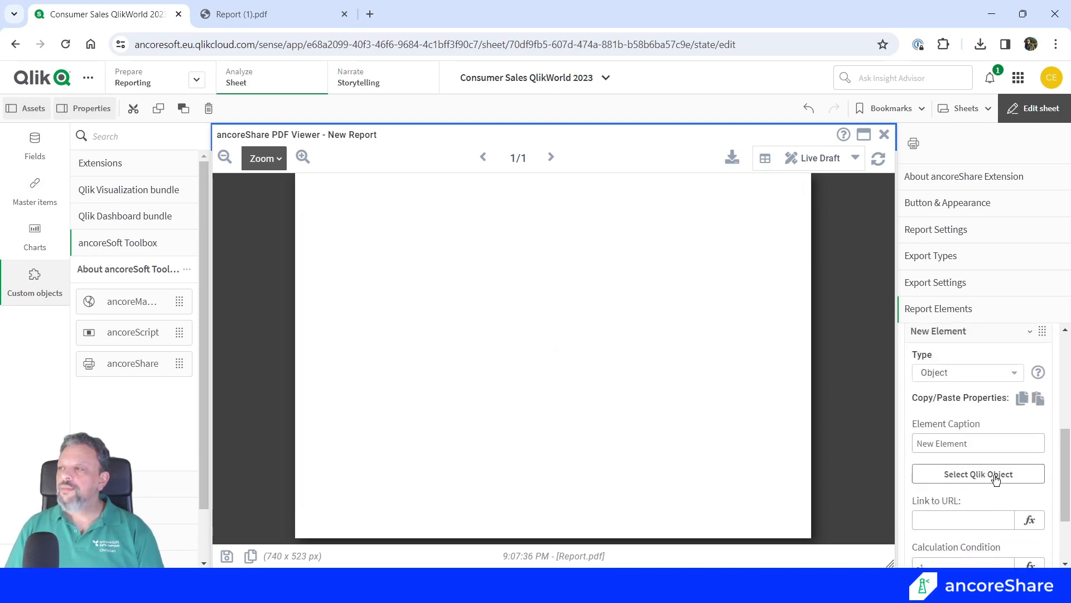
left_click(995, 474)
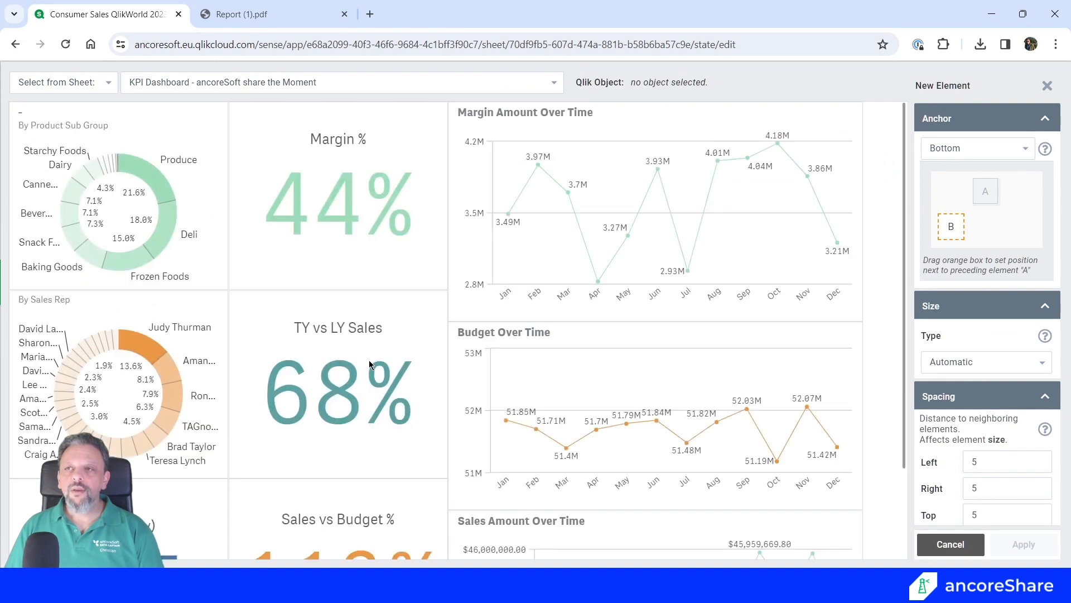
left_click(370, 365)
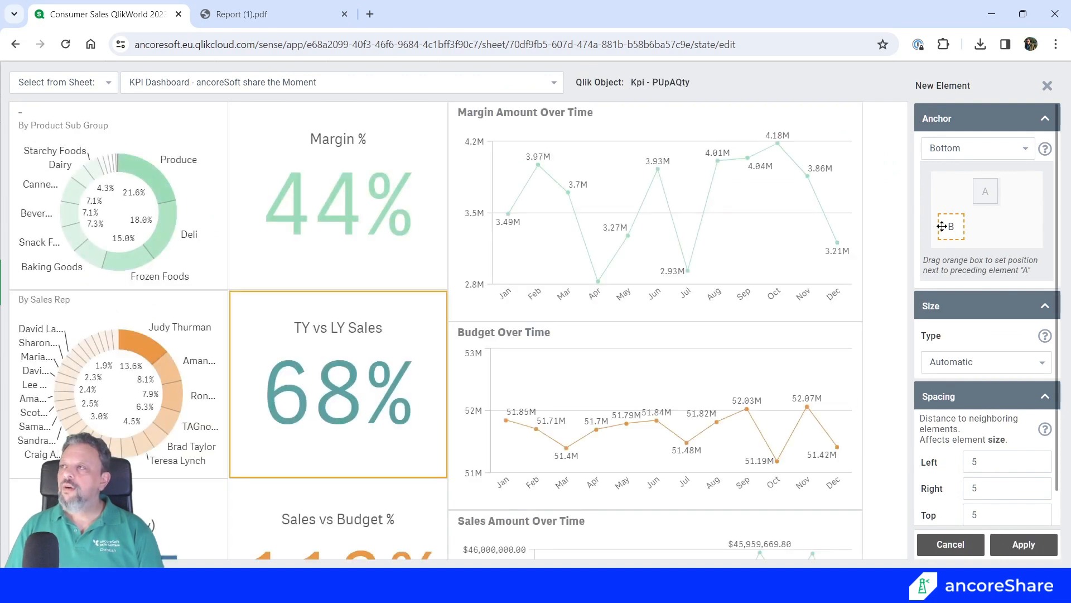
left_click_drag(942, 226, 999, 214)
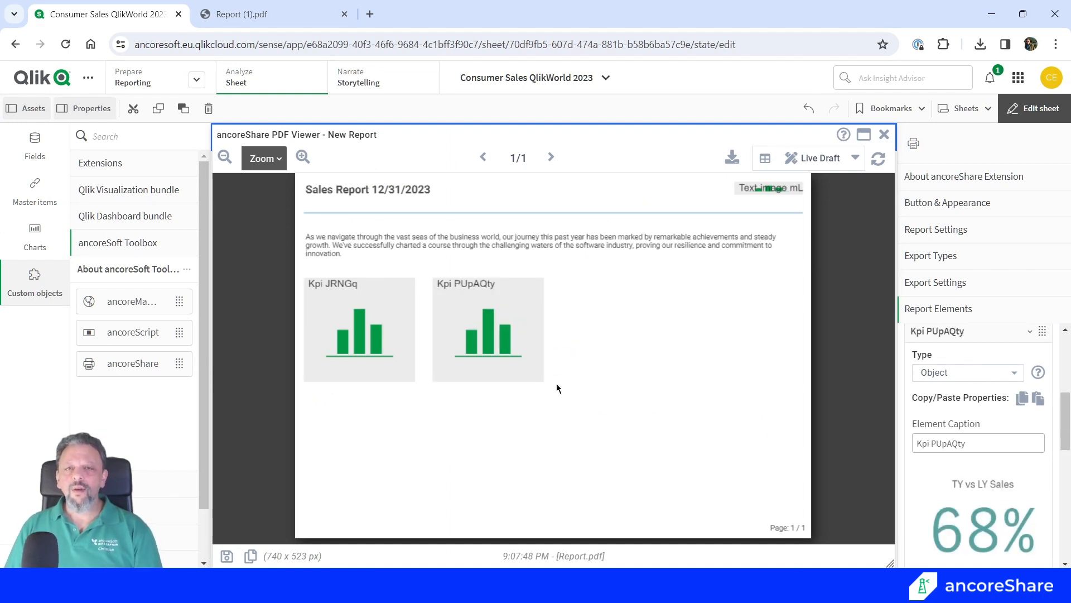
Centre-align the TY vs LY Sales KPI element on the page and collapse its settings
scroll(994, 436, "down", 3)
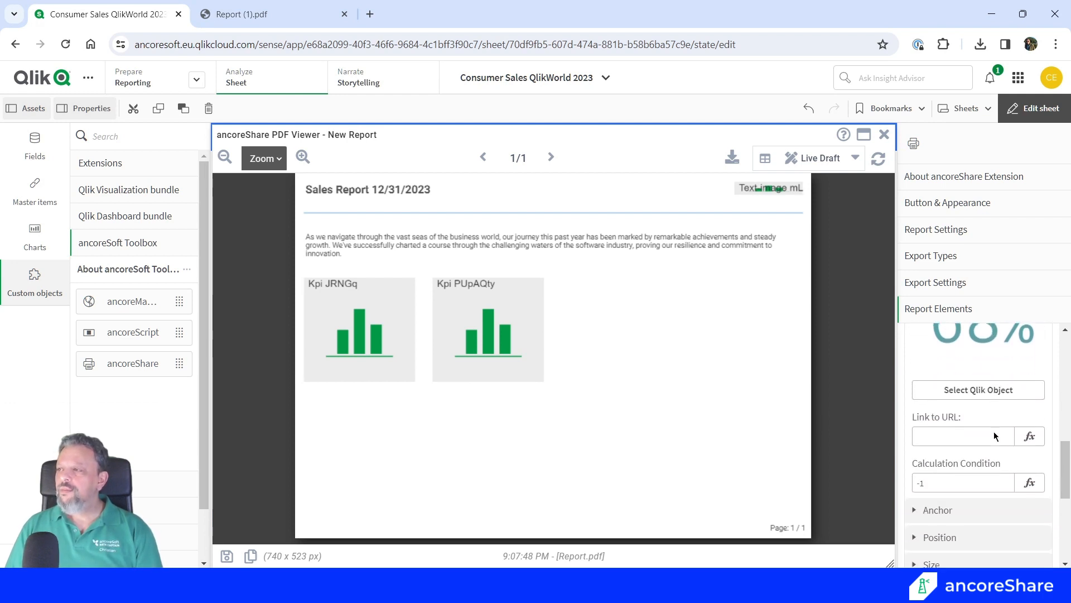
scroll(993, 431, "down", 2)
left_click(971, 467)
scroll(978, 477, "down", 1)
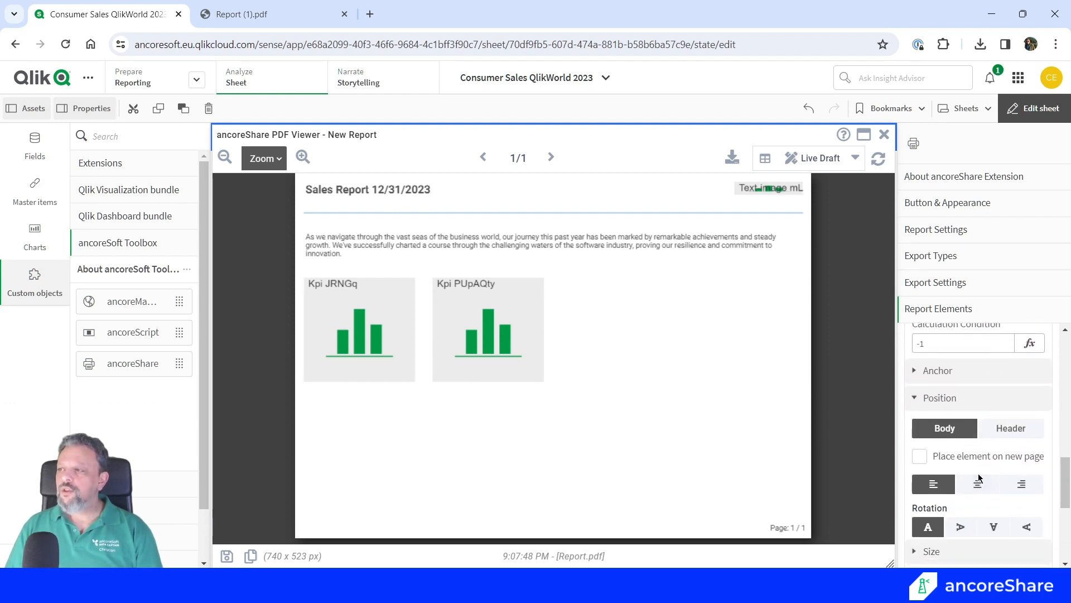
left_click(977, 491)
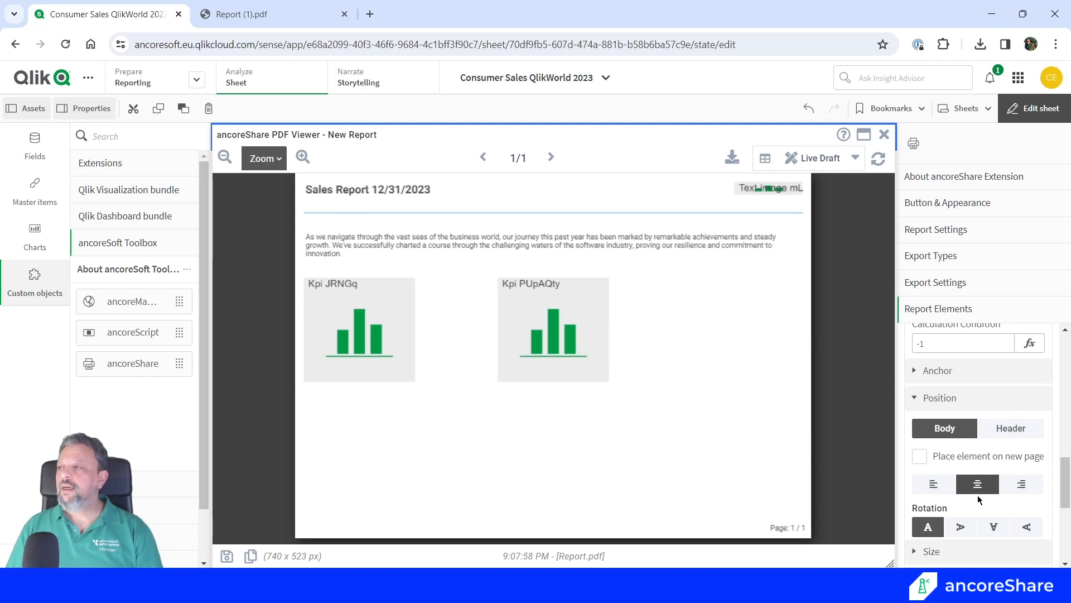
scroll(978, 495, "up", 10)
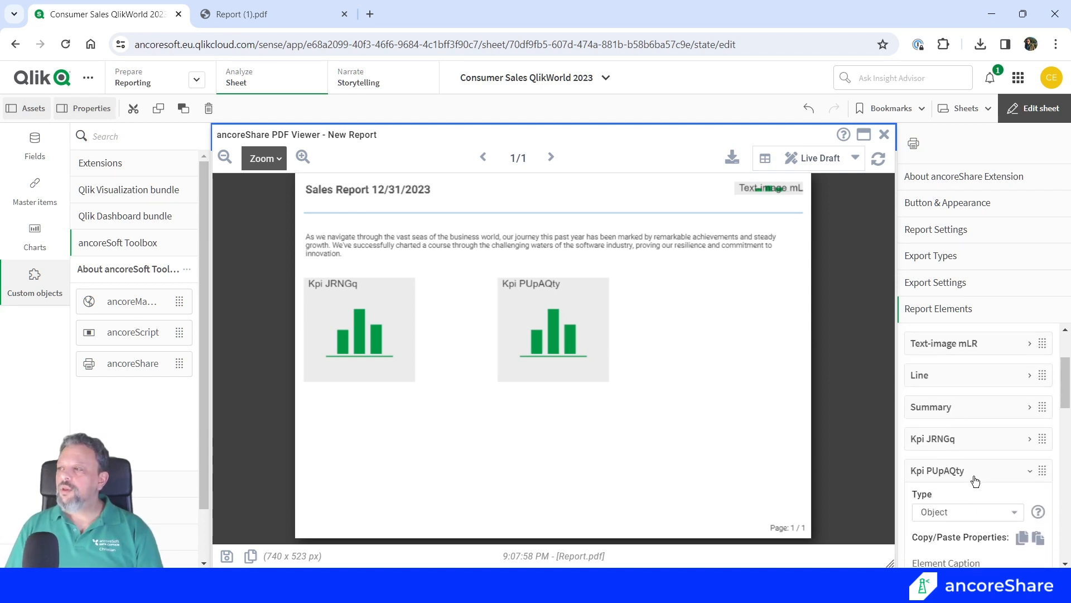
left_click(975, 478)
Add an Object element showing the Sales vs Budget % KPI with its anchor set to Top Right
left_click(958, 541)
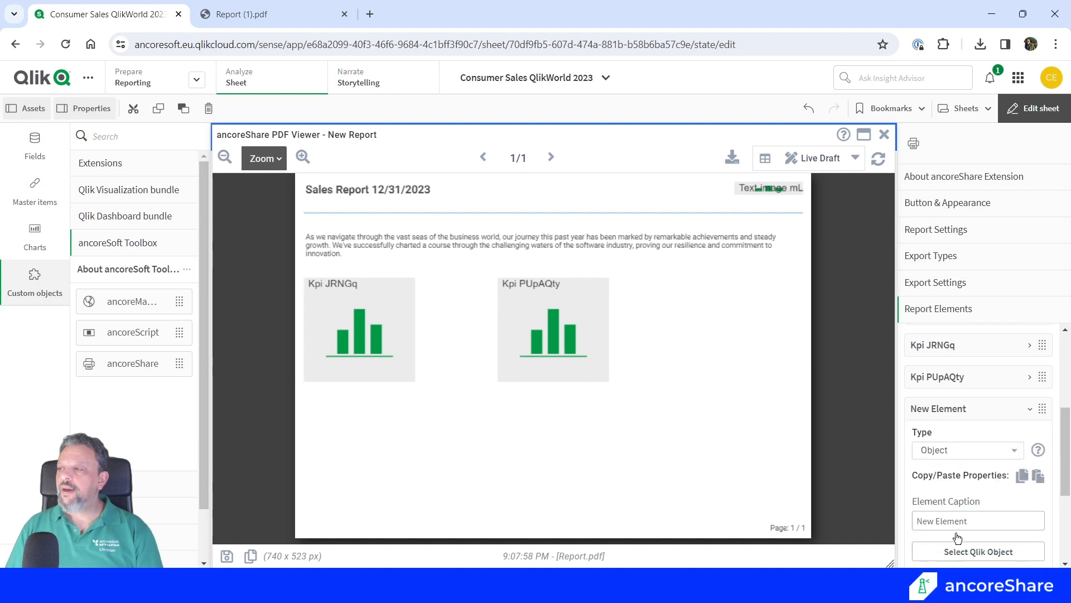
left_click(957, 544)
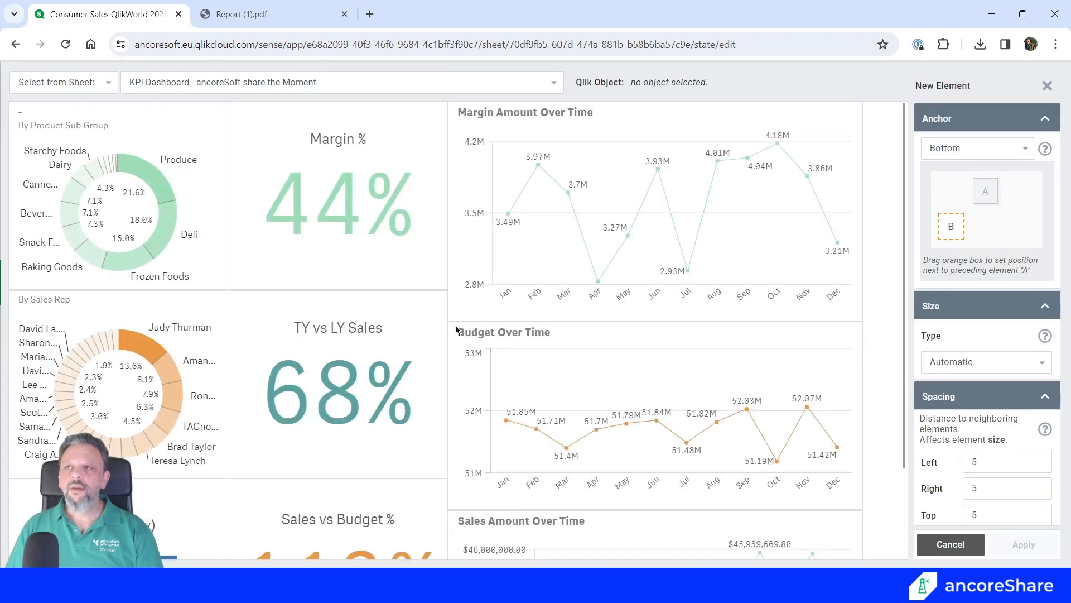
left_click(324, 524)
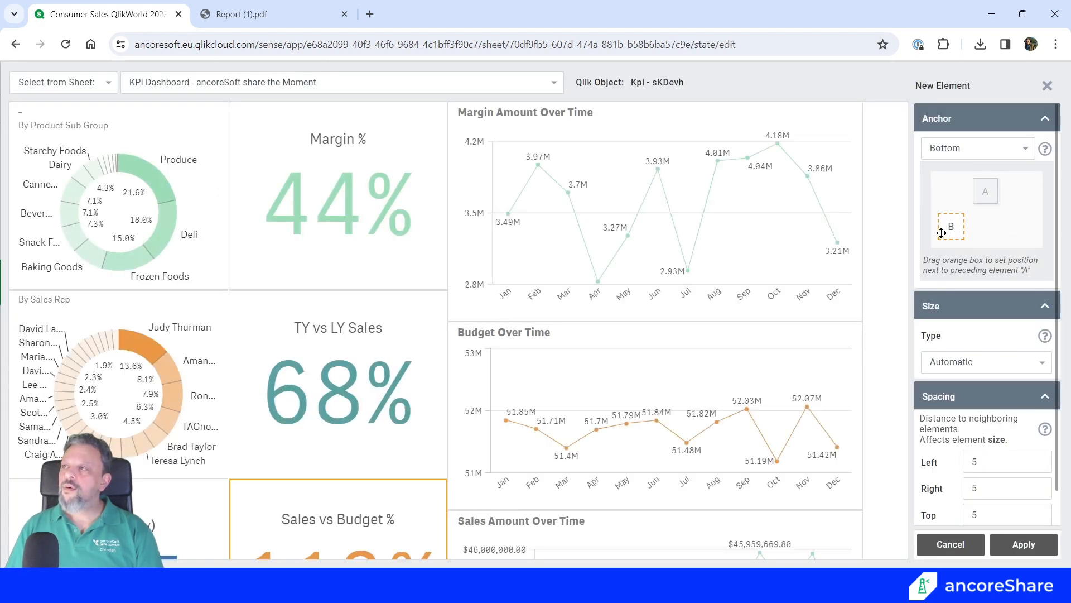
left_click_drag(949, 228, 1015, 203)
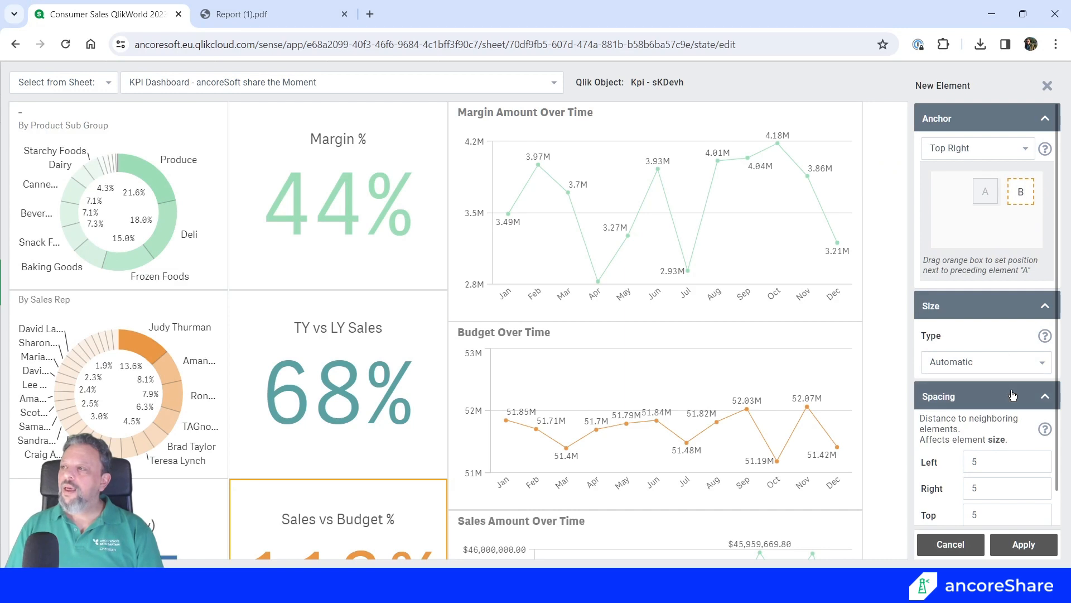
scroll(1013, 395, "down", 1)
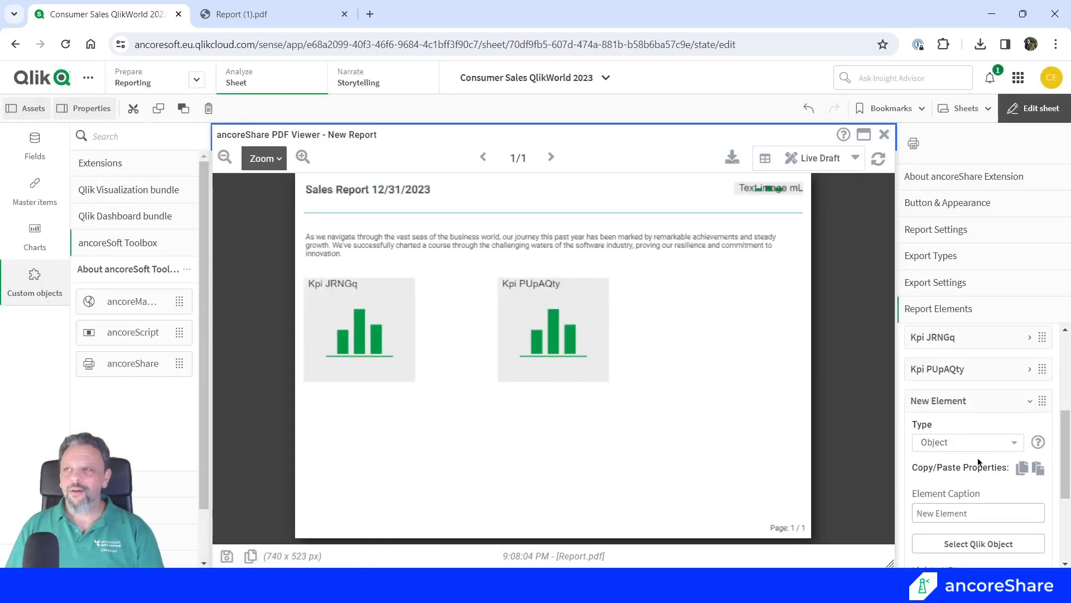
Right-align the Sales vs Budget % KPI element on the page and collapse its settings
scroll(981, 480, "down", 6)
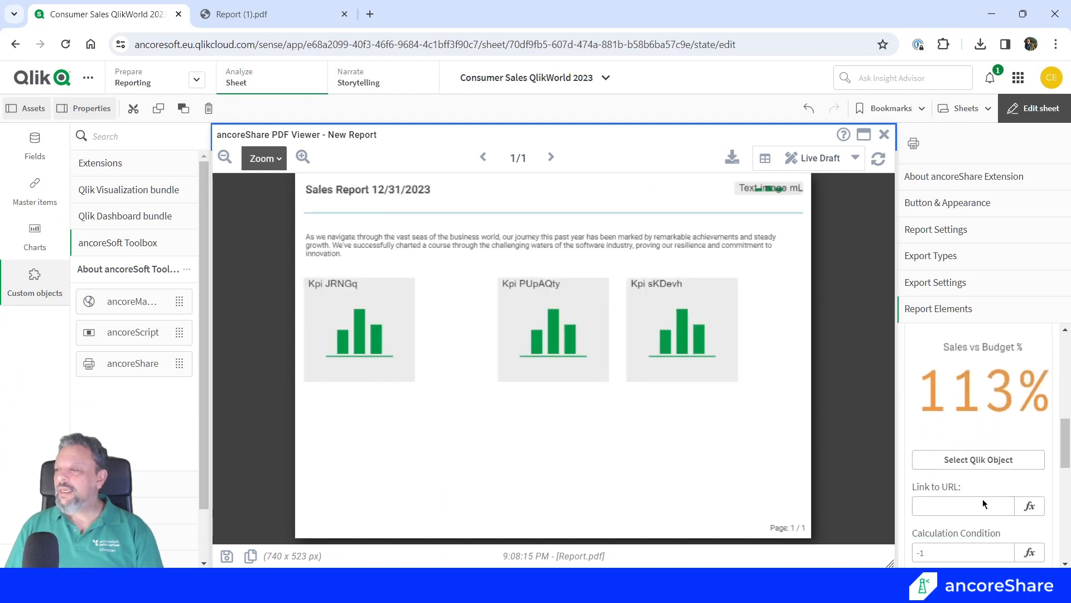
scroll(984, 504, "down", 3)
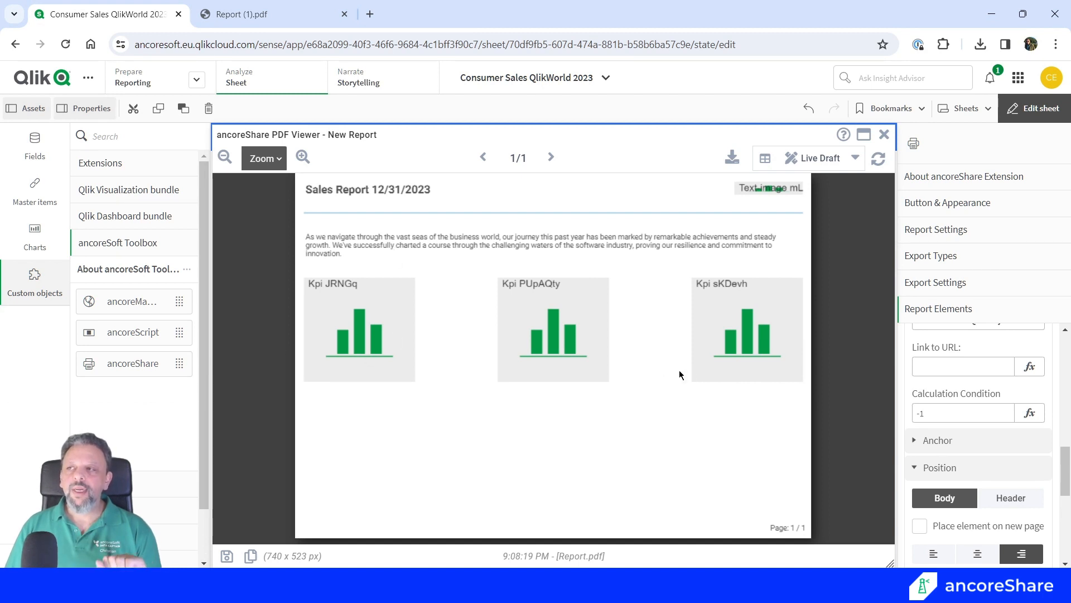
left_click(939, 468)
scroll(946, 503, "up", 5)
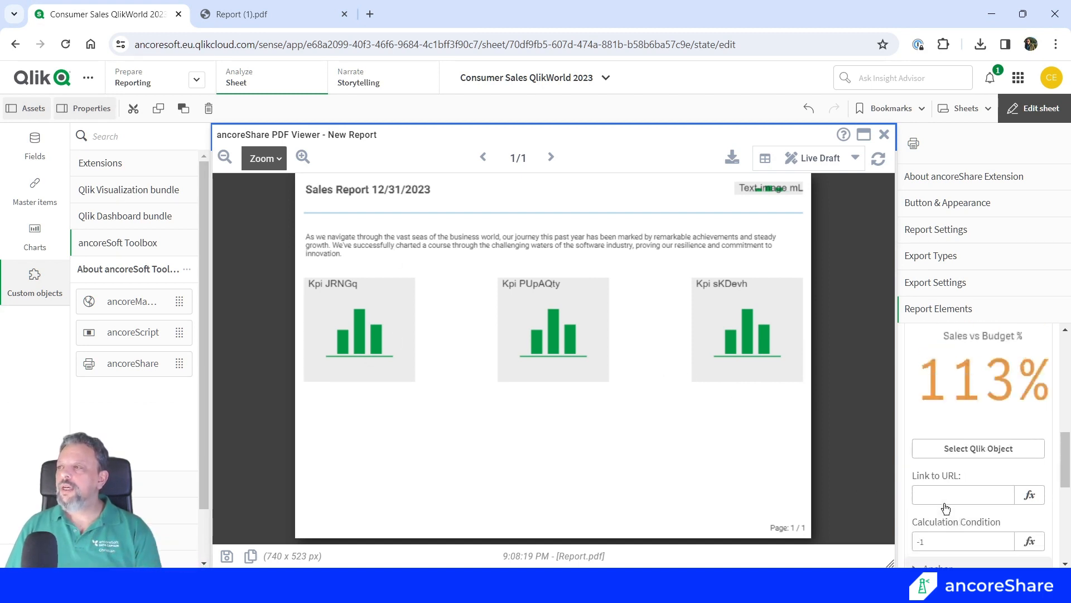
scroll(946, 449, "up", 1)
left_click(933, 406)
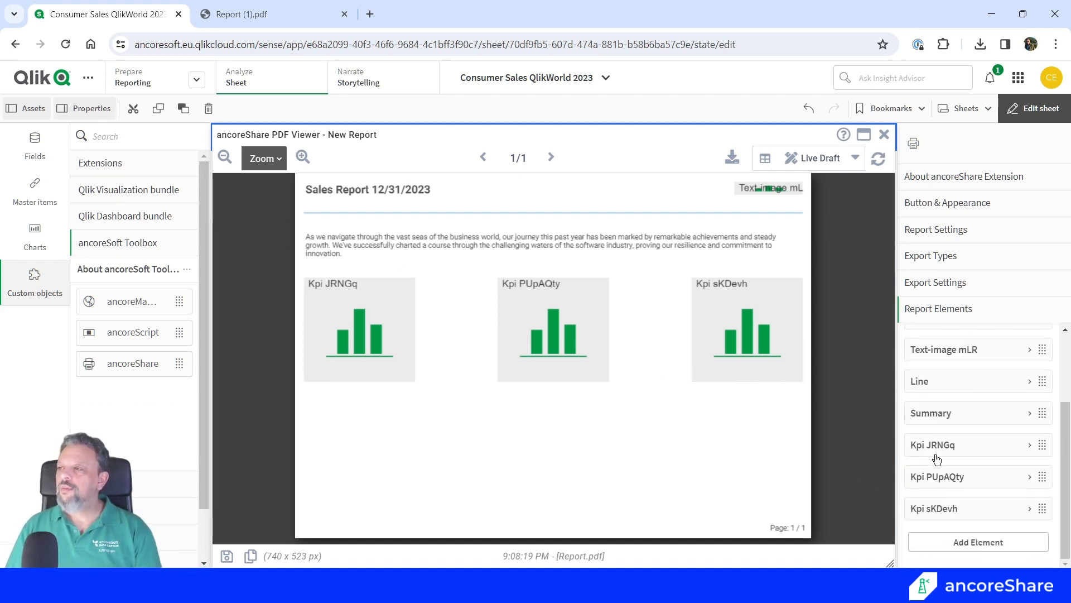
Add an Object element showing the Sales Rep Sales vs Budget pivot table from the Budget Analysis sheet and change its size type
left_click(963, 544)
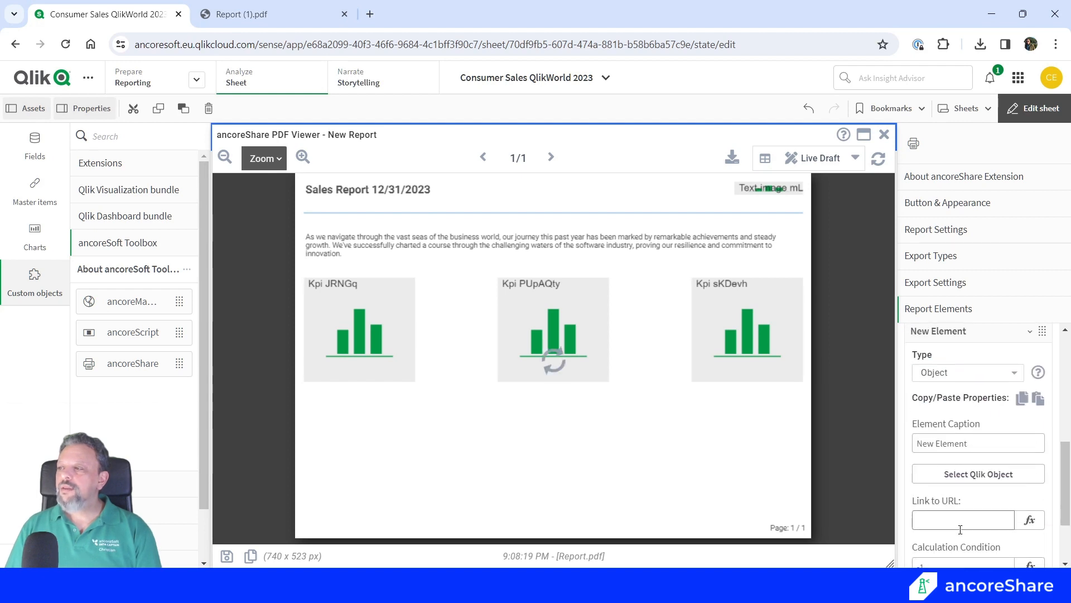
left_click(980, 474)
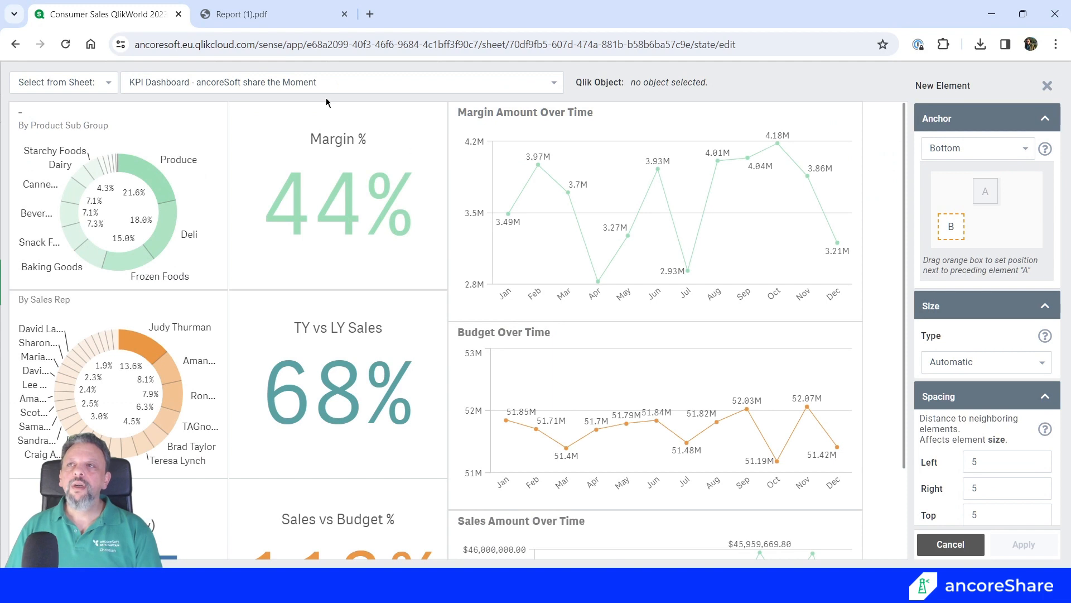
left_click(327, 82)
scroll(333, 203, "up", 5)
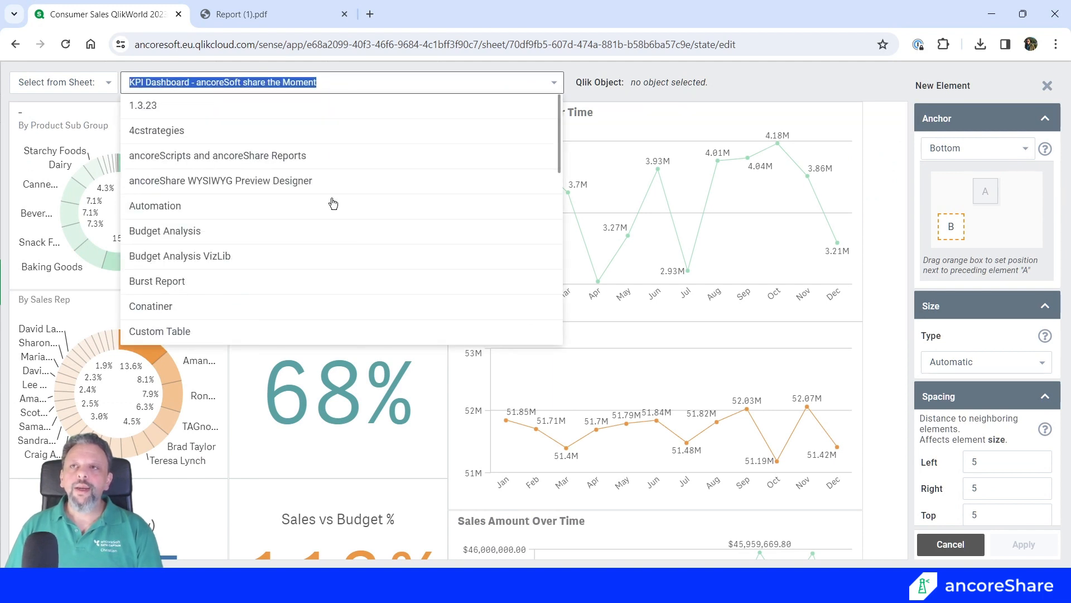
left_click(186, 240)
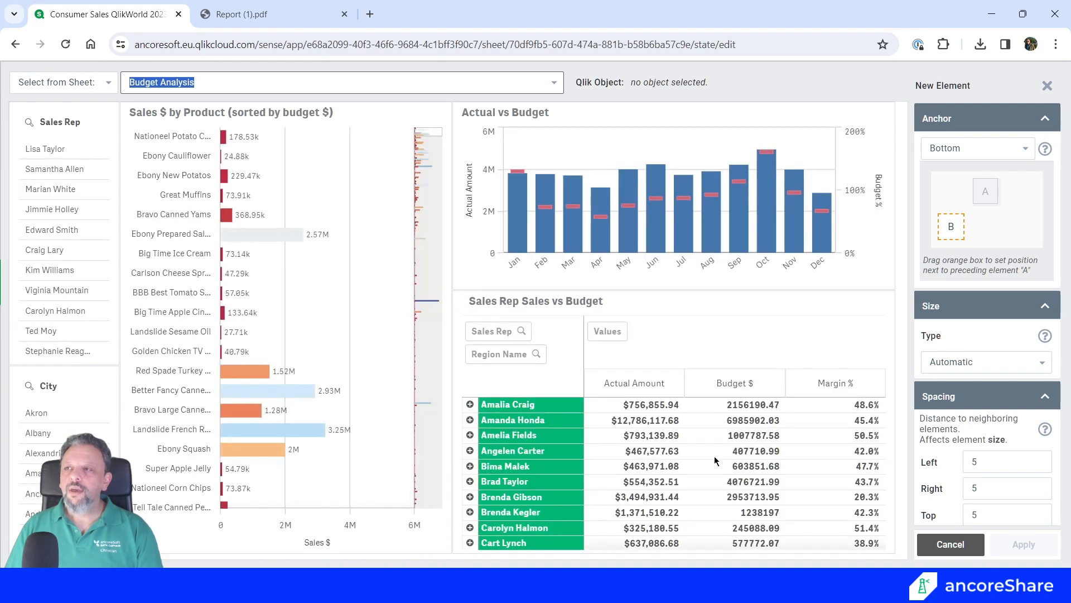
left_click(716, 461)
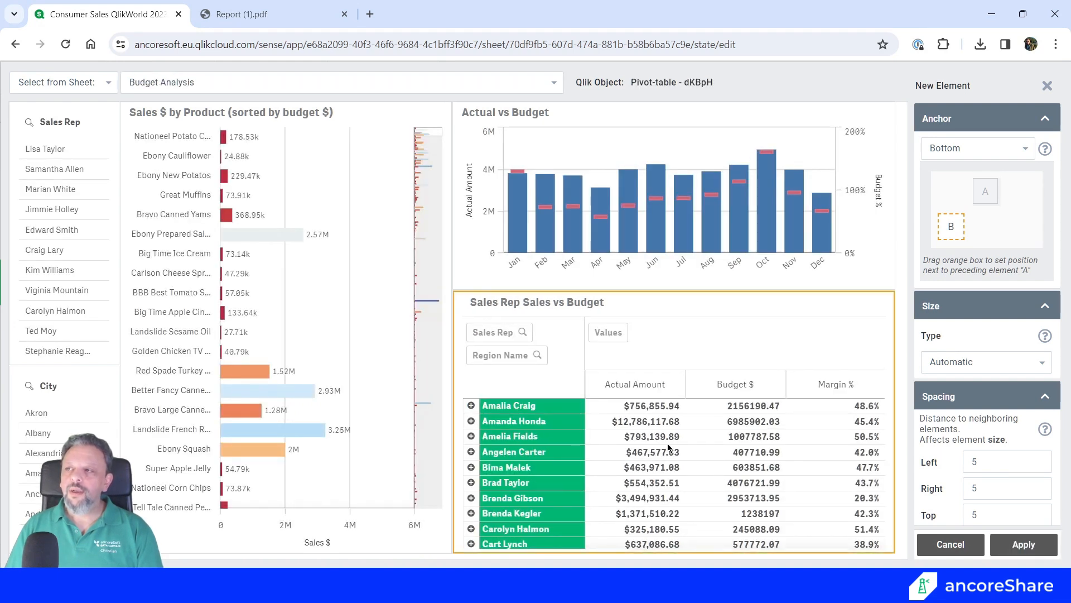
left_click(993, 363)
left_click(945, 411)
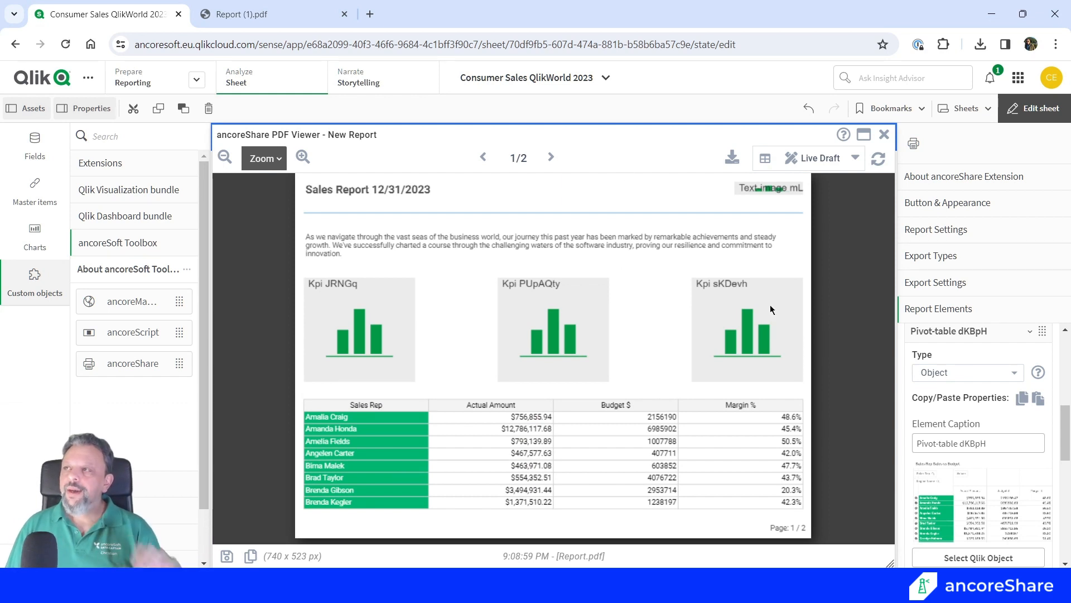
Show the pivot table as a placeholder in the live draft and collapse its element settings
left_click(762, 159)
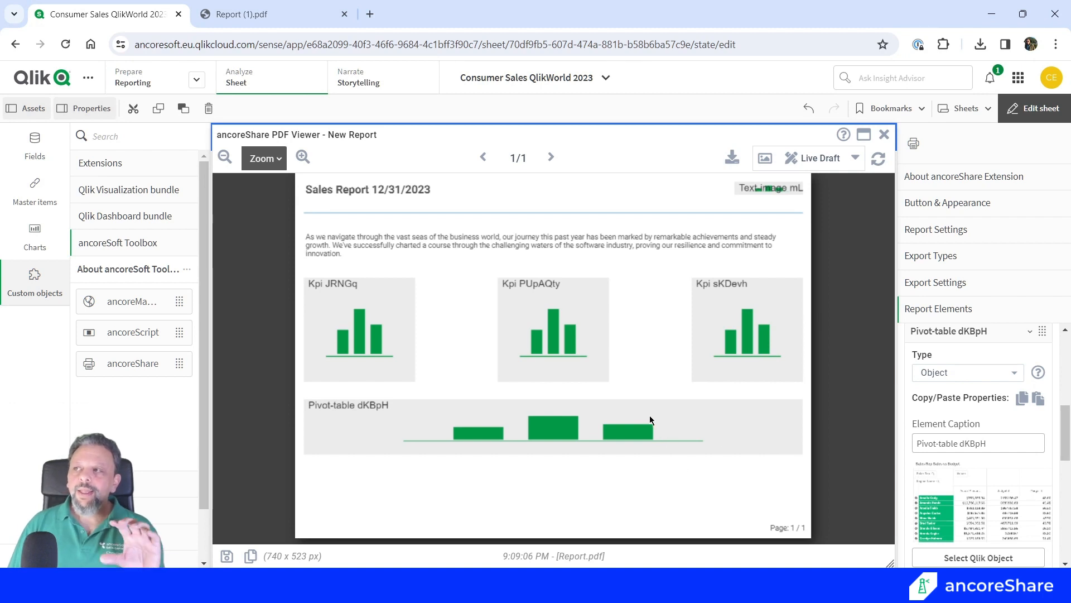
scroll(995, 420, "up", 2)
left_click(985, 405)
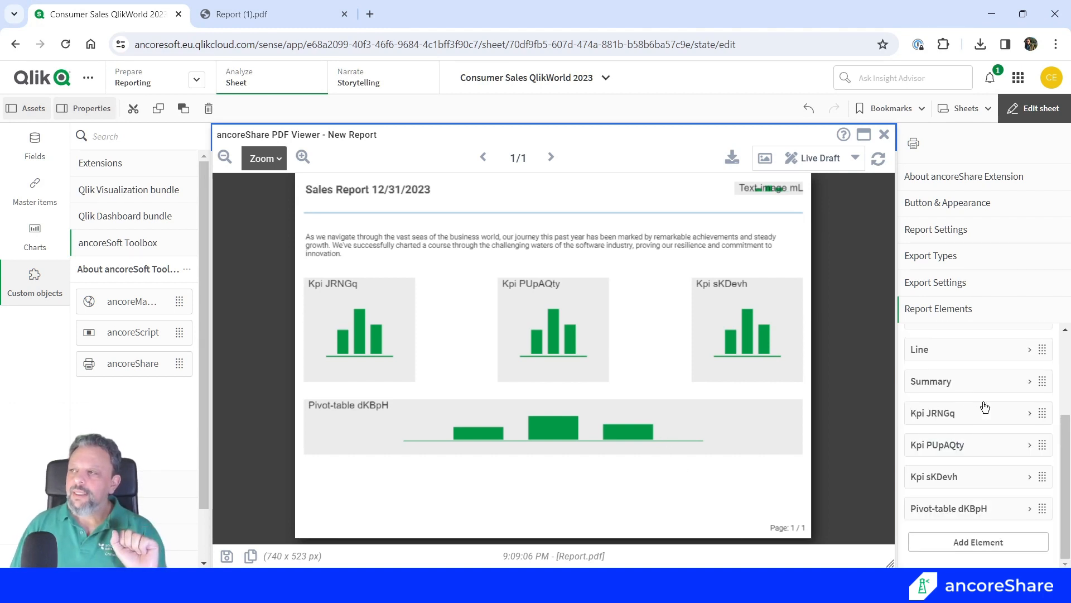
Add another report element and move it between the Line and Summary elements
left_click(956, 542)
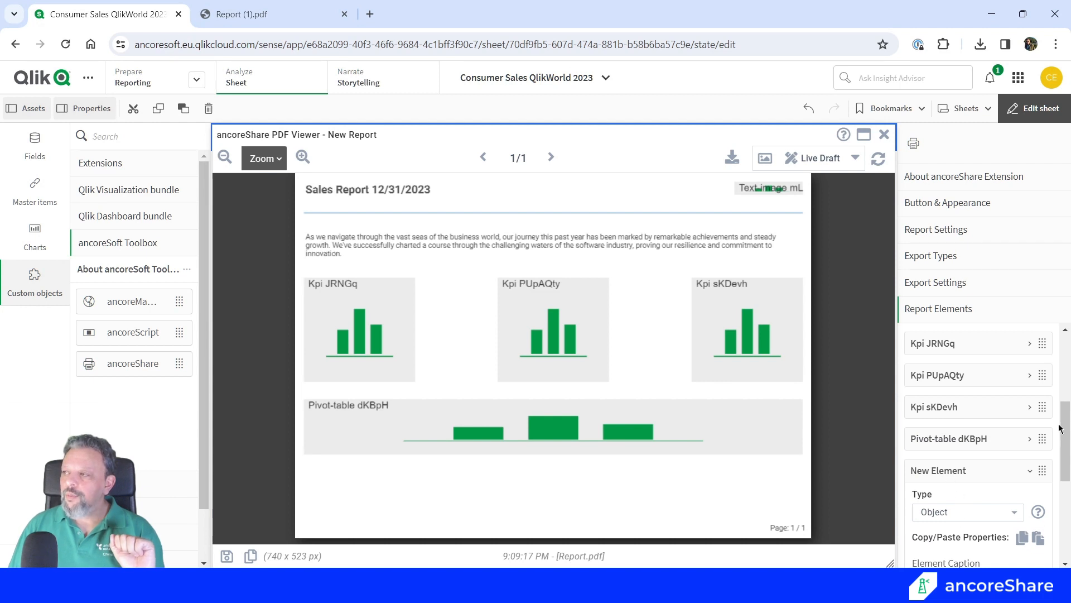
scroll(1060, 428, "up", 1)
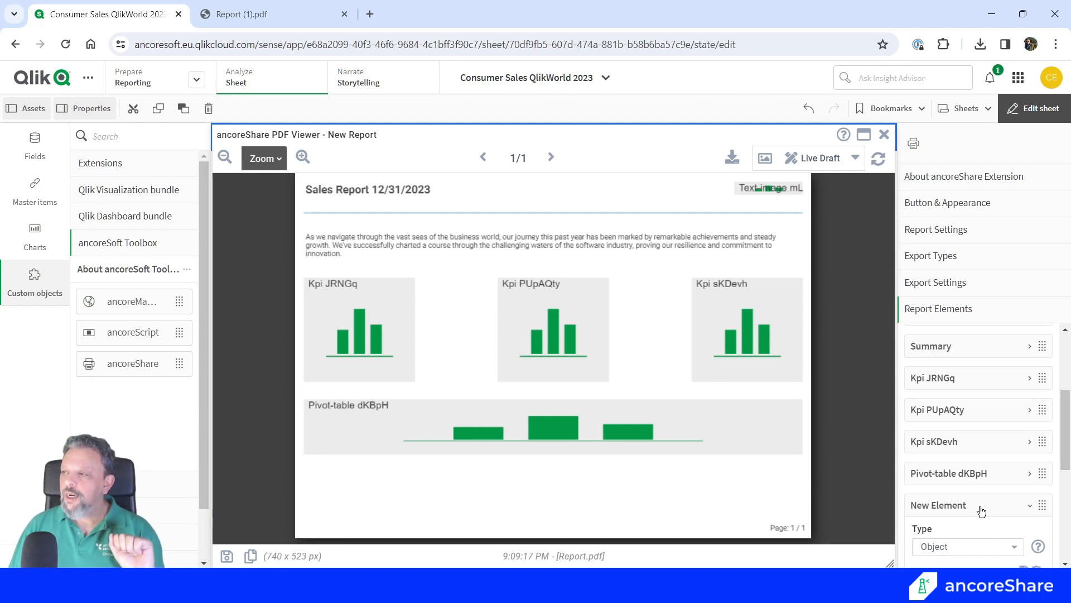
left_click_drag(981, 511, 992, 350)
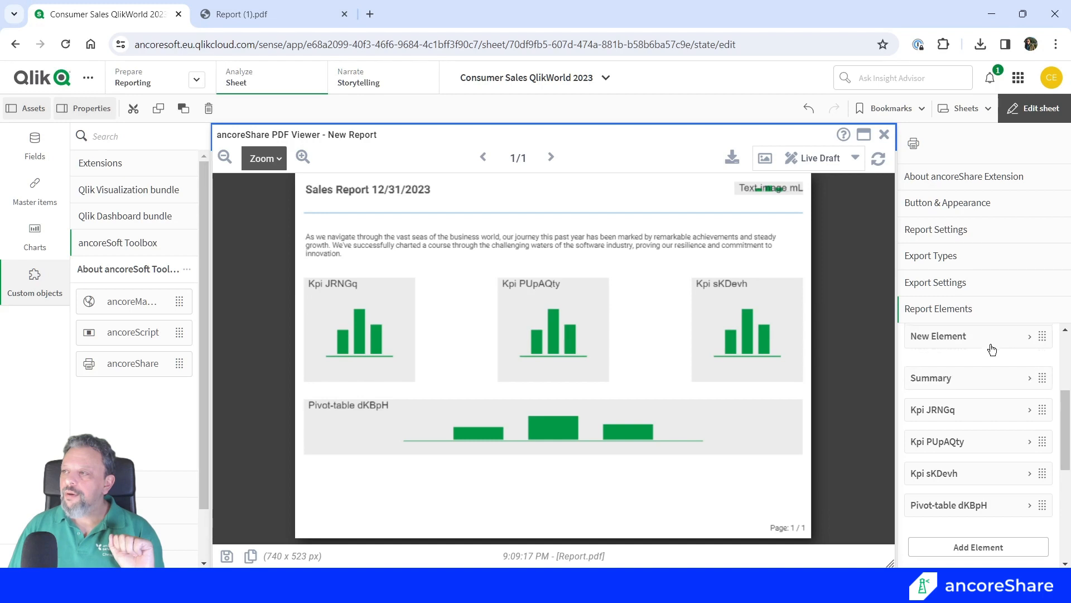
scroll(982, 424, "up", 5)
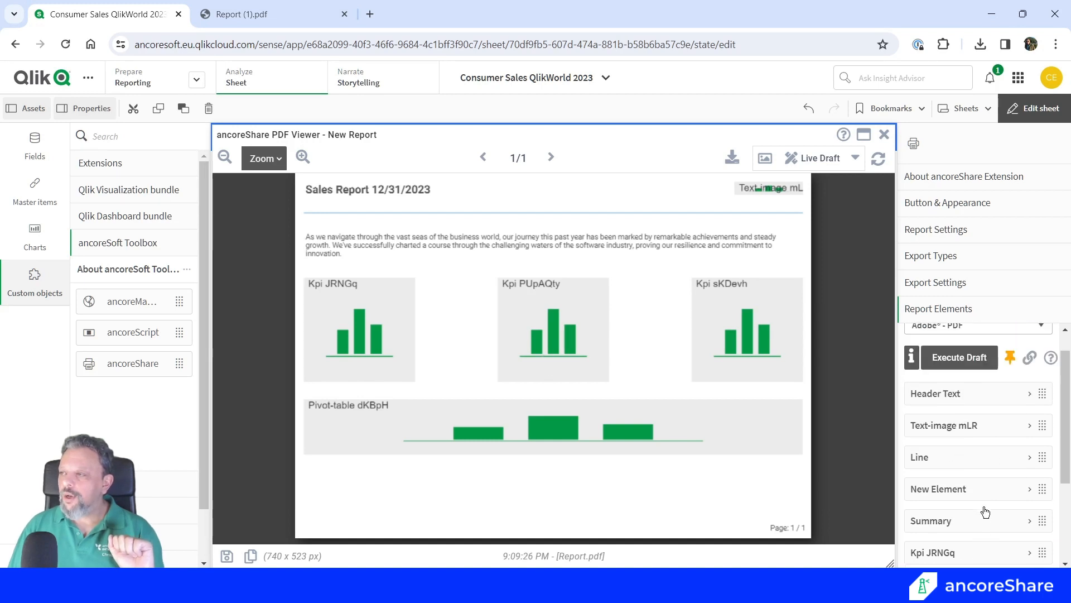
Change the new element between the Line and Summary elements to a Table of Contents and collapse its settings
mouse_move(945, 490)
left_mouse_down()
mouse_move(946, 452)
mouse_move(942, 488)
left_mouse_up()
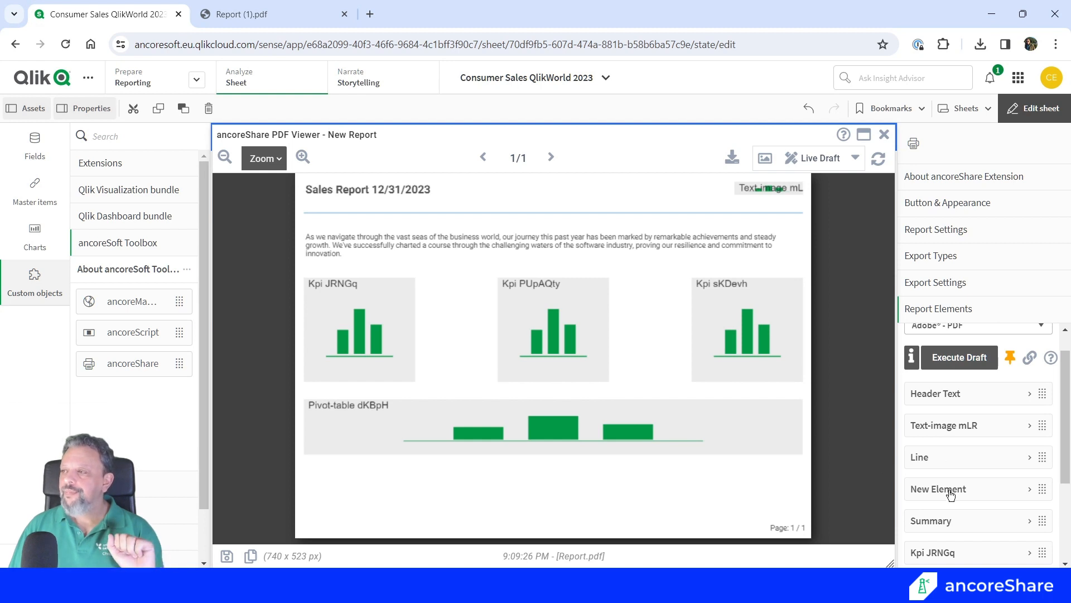
left_click(943, 489)
left_click(951, 393)
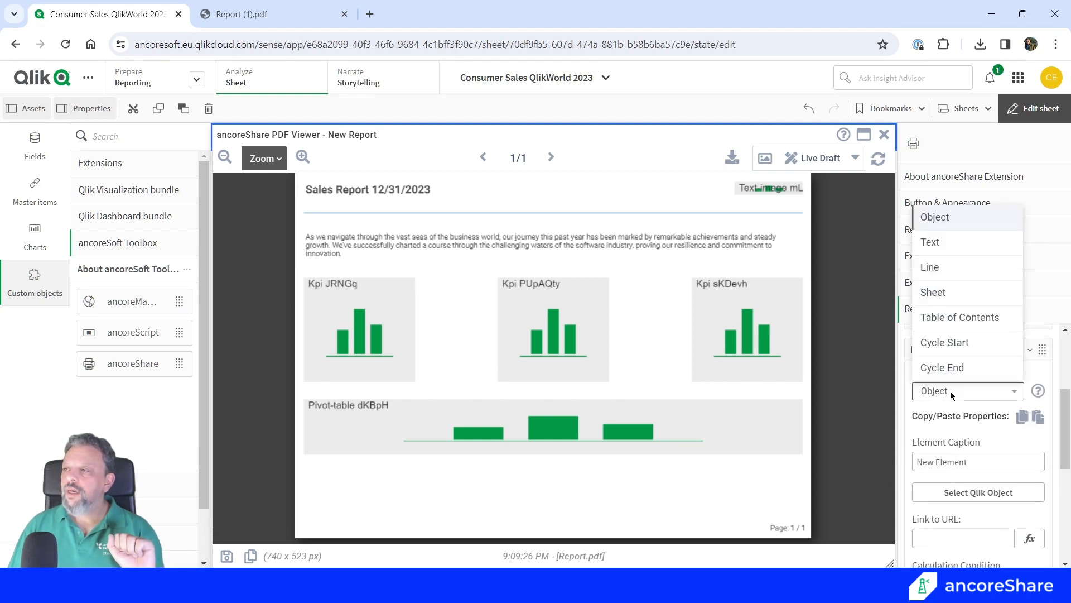
left_click(985, 323)
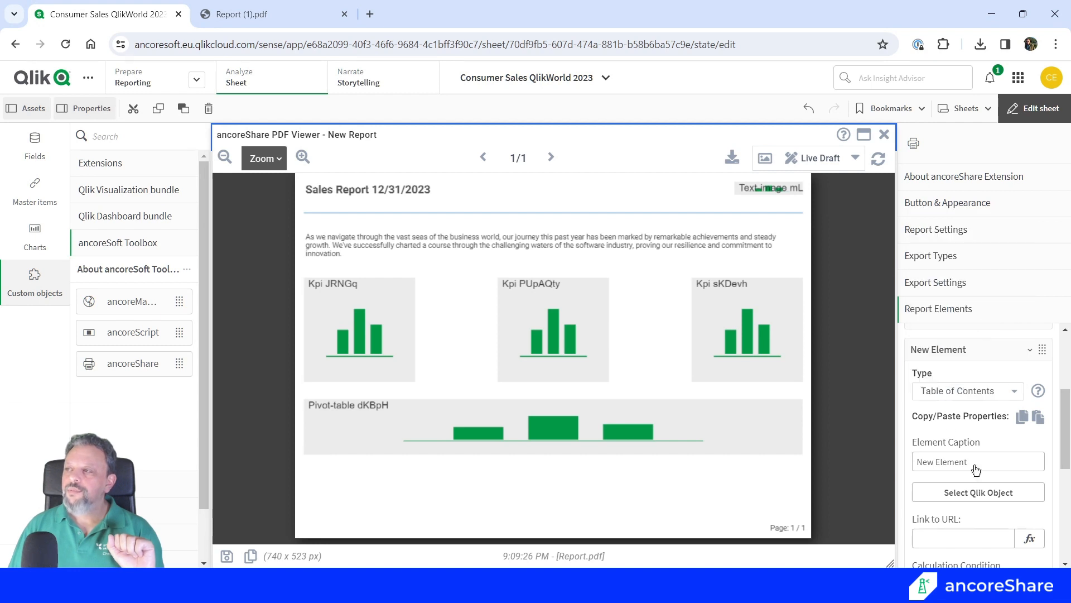
scroll(962, 473, "down", 3)
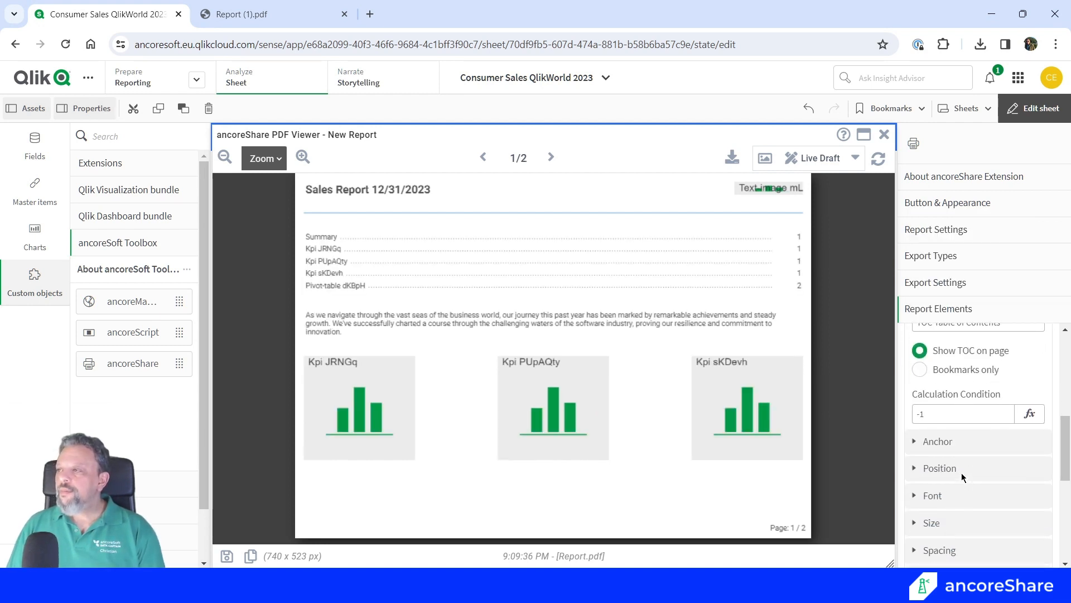
scroll(962, 474, "up", 3)
left_click(947, 423)
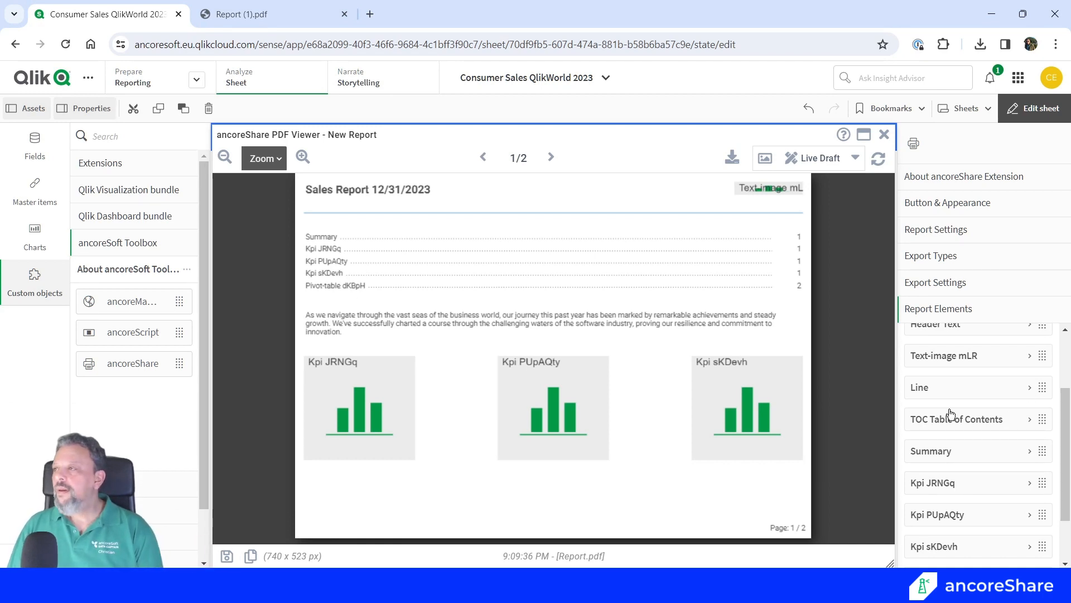
Exclude the Summary text element from the table of contents and collapse its settings
scroll(952, 414, "down", 2)
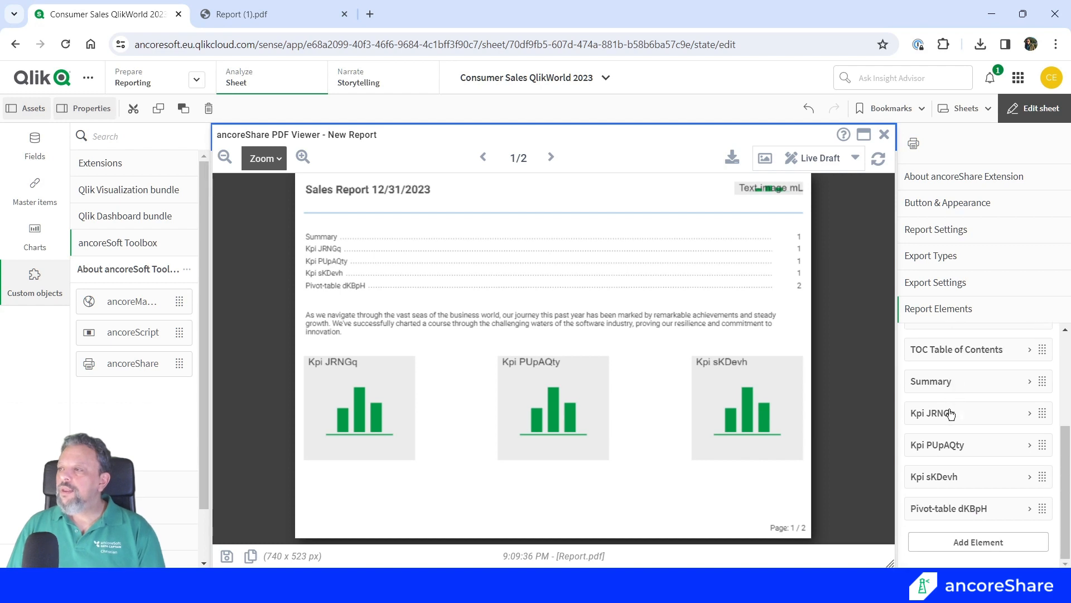
left_click(927, 391)
scroll(906, 427, "down", 3)
scroll(905, 427, "down", 6)
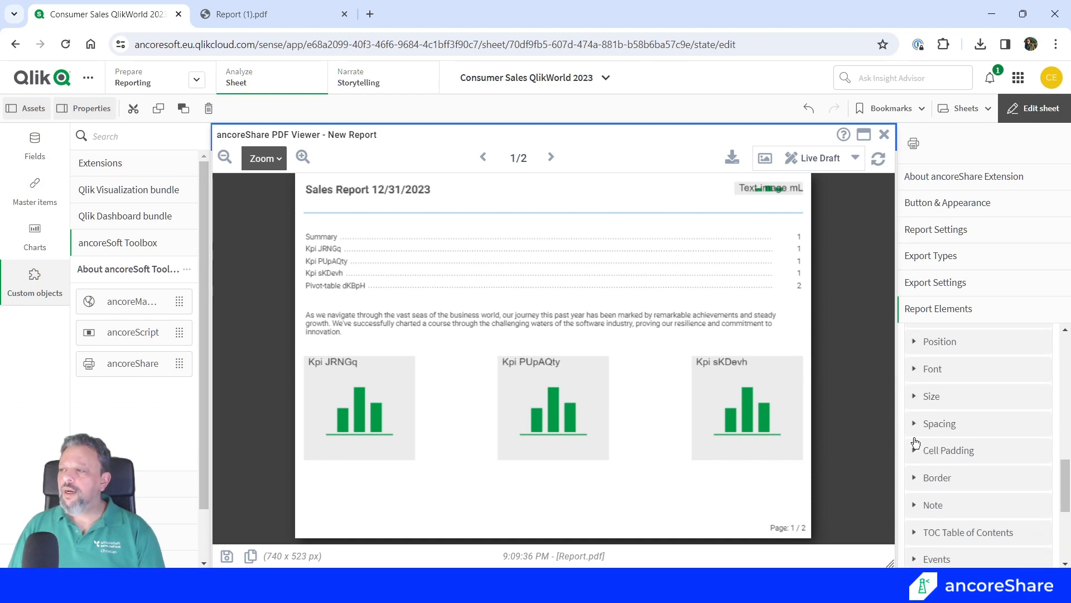
left_click(959, 471)
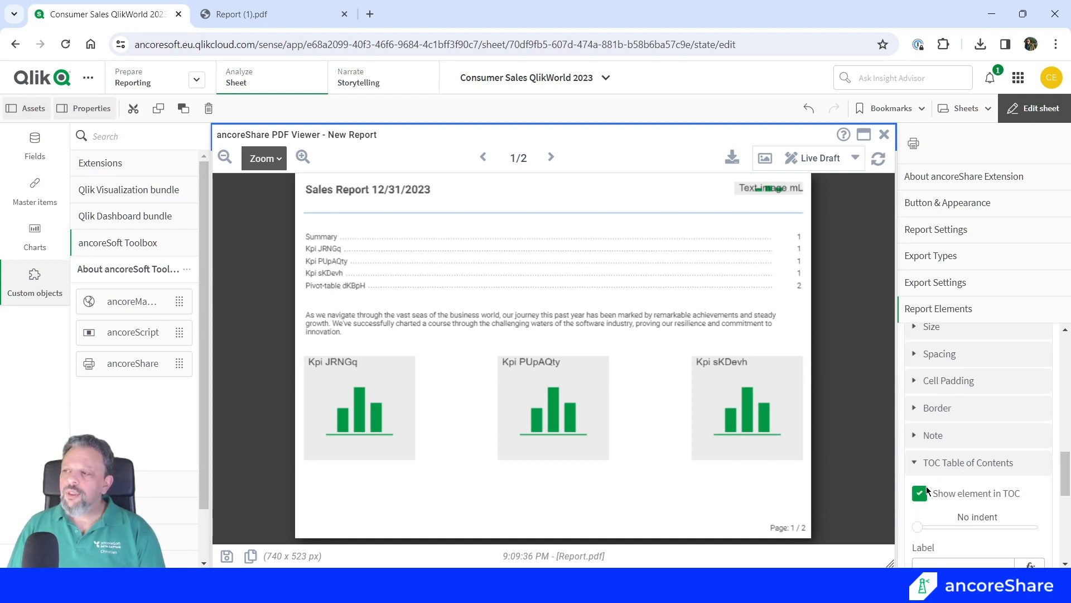
left_click(992, 494)
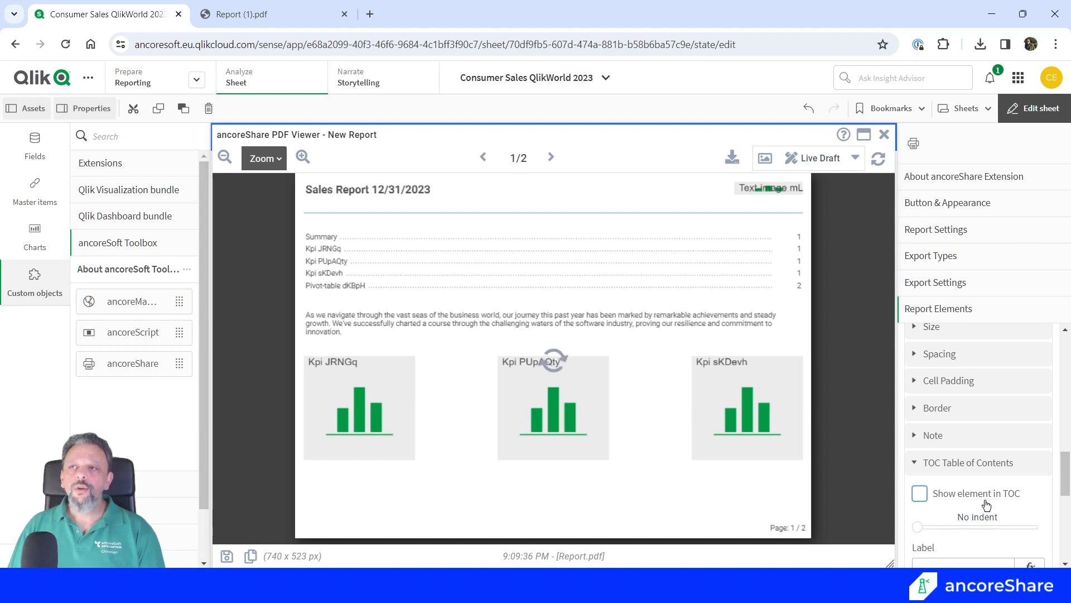
scroll(983, 491, "up", 5)
scroll(980, 473, "up", 2)
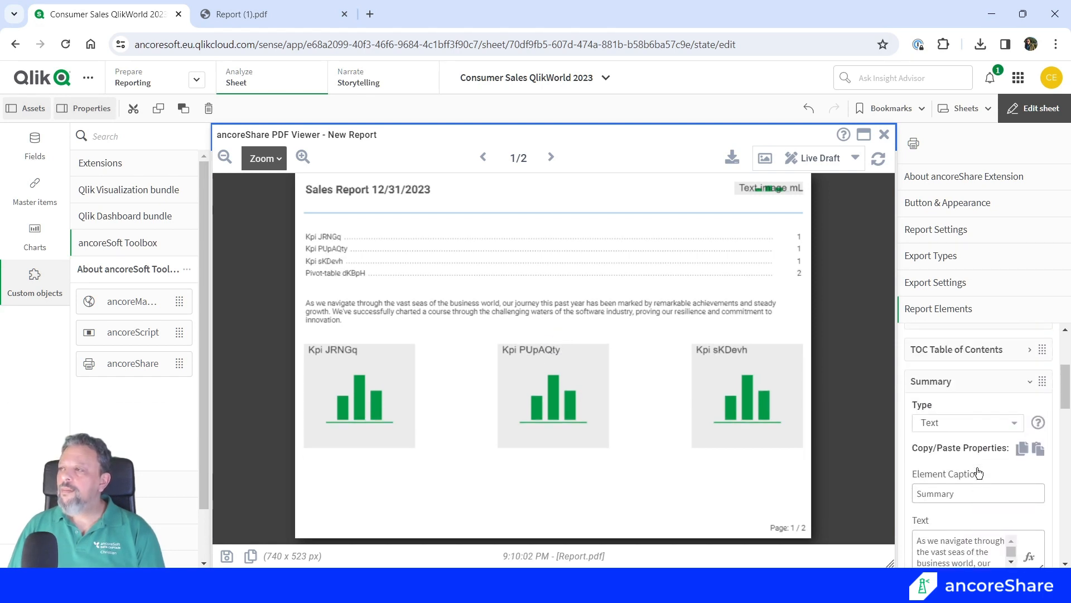
left_click(959, 386)
Set the table of contents label of the Margin % KPI element to "KPI" and collapse its settings
left_click(960, 414)
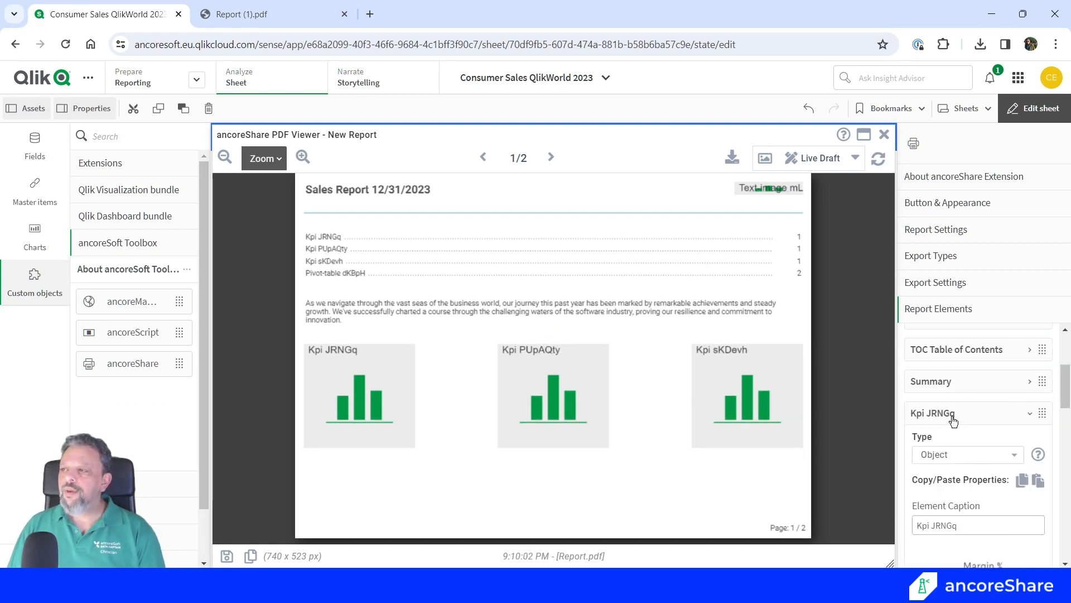
scroll(956, 450, "down", 5)
scroll(960, 467, "down", 6)
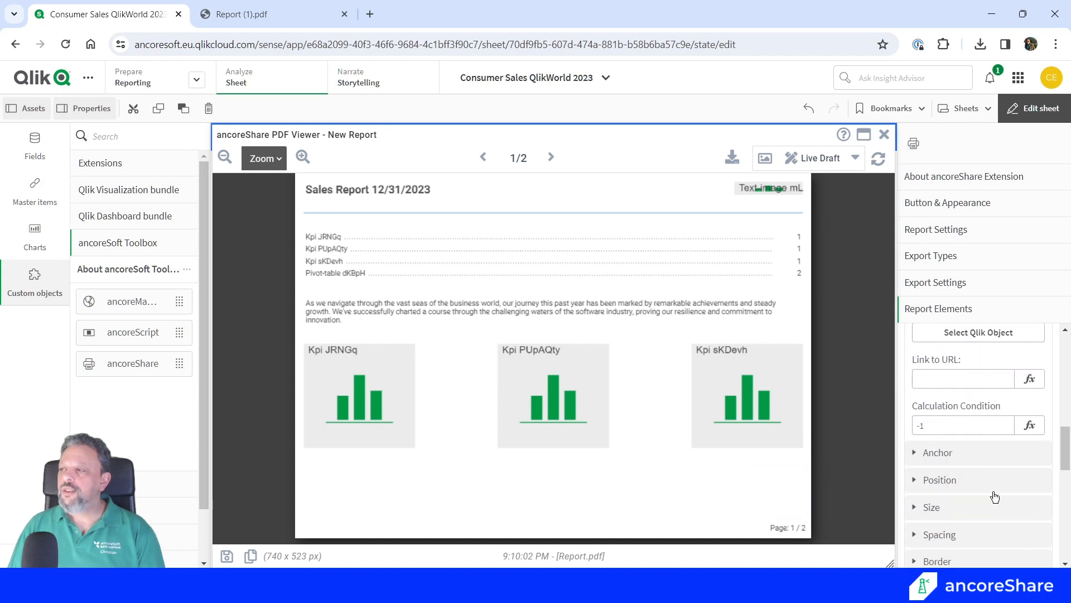
left_click(977, 474)
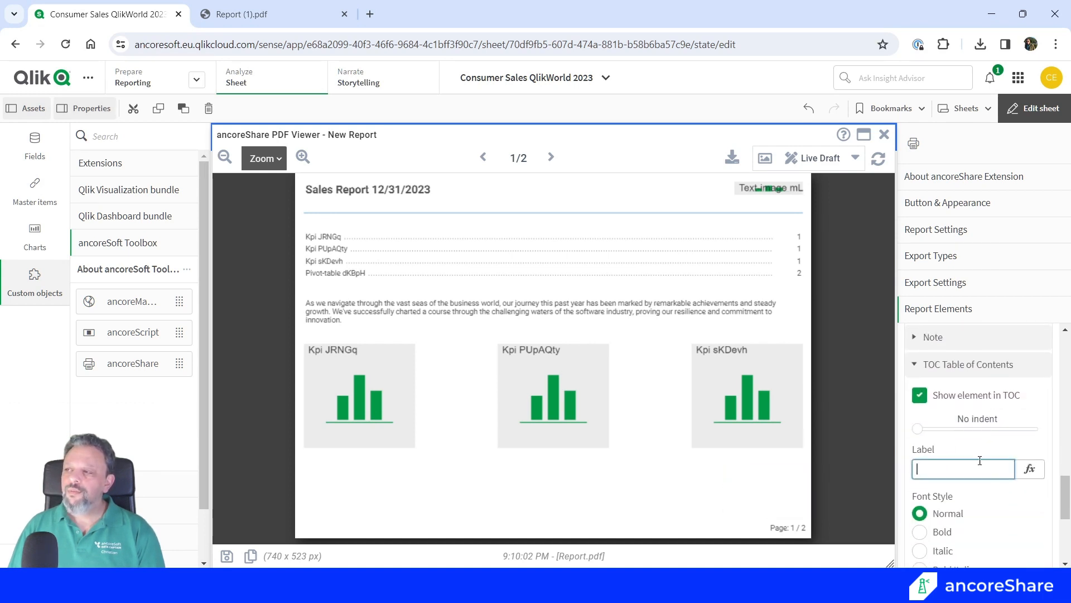
type("KPI")
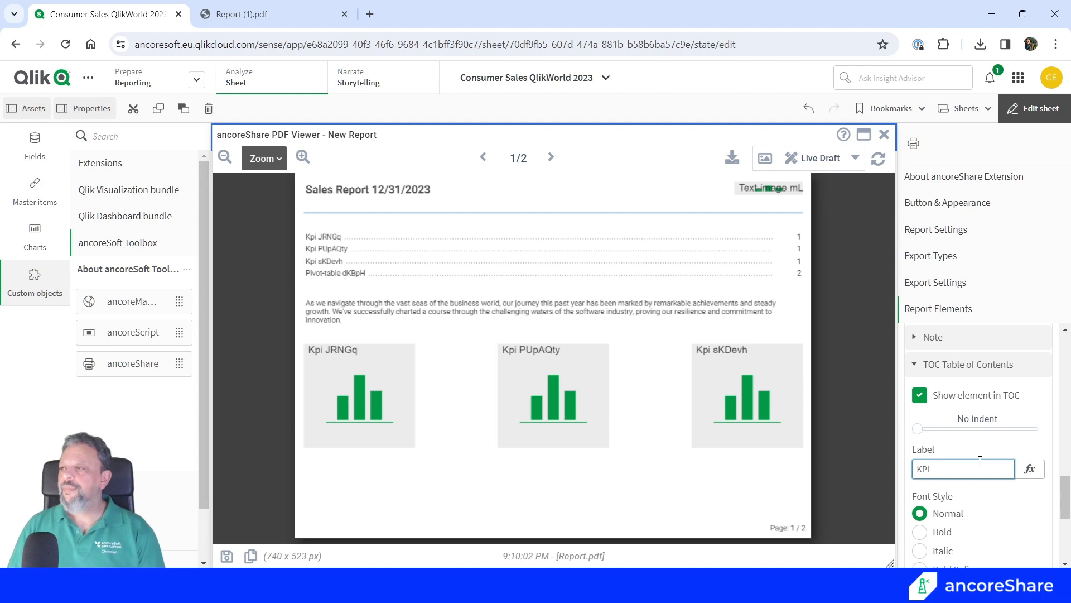
scroll(980, 461, "up", 7)
scroll(980, 460, "up", 3)
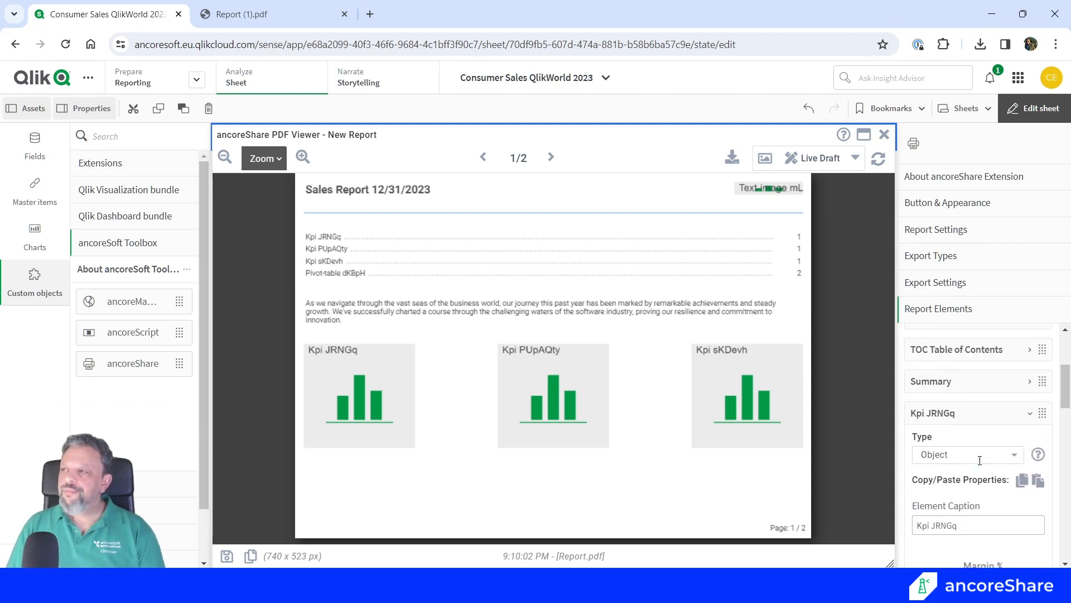
left_click(960, 419)
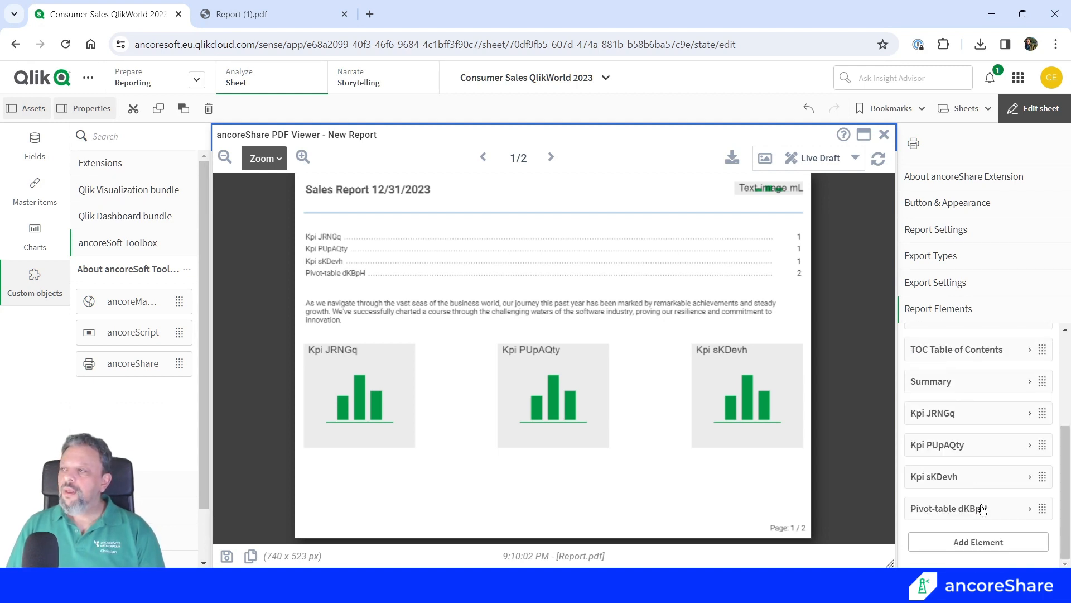
Exclude the TY vs LY Sales KPI element from the table of contents and collapse its settings
left_click(974, 446)
scroll(971, 452, "down", 10)
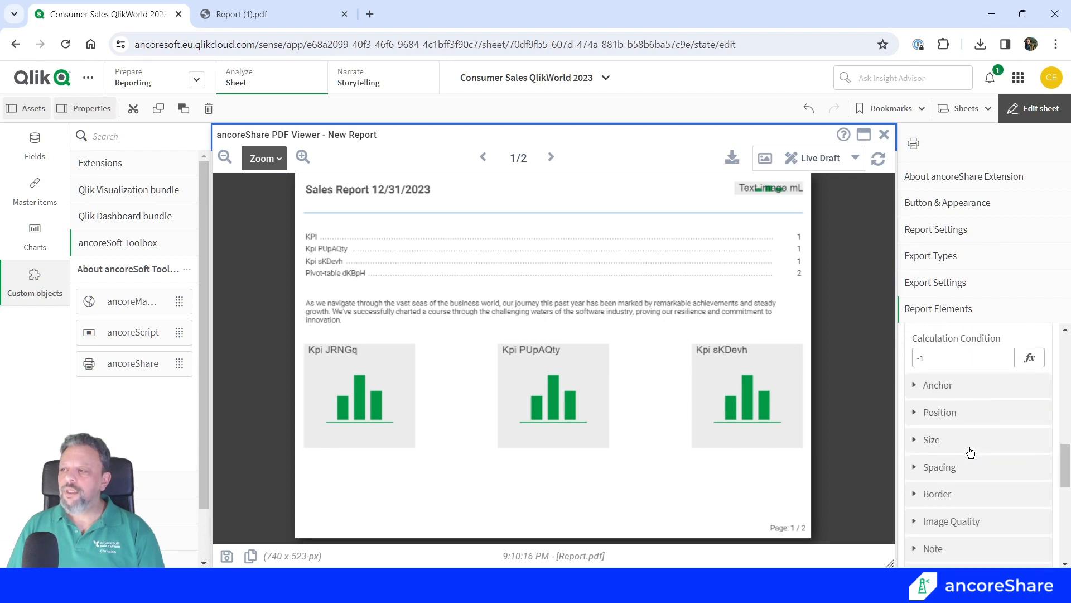
scroll(971, 452, "down", 4)
left_click(920, 357)
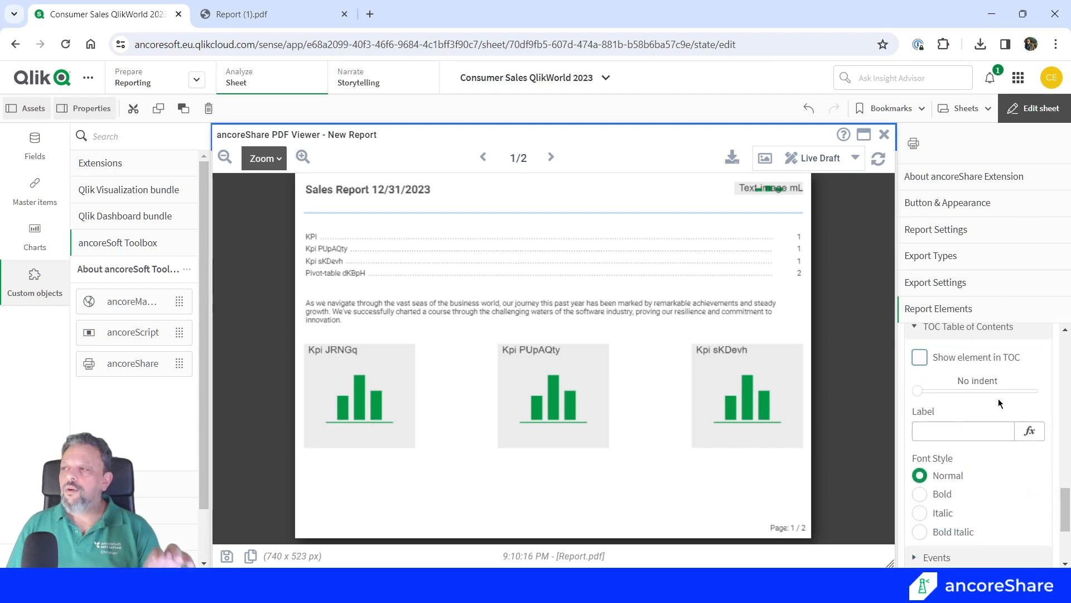
scroll(994, 433, "up", 10)
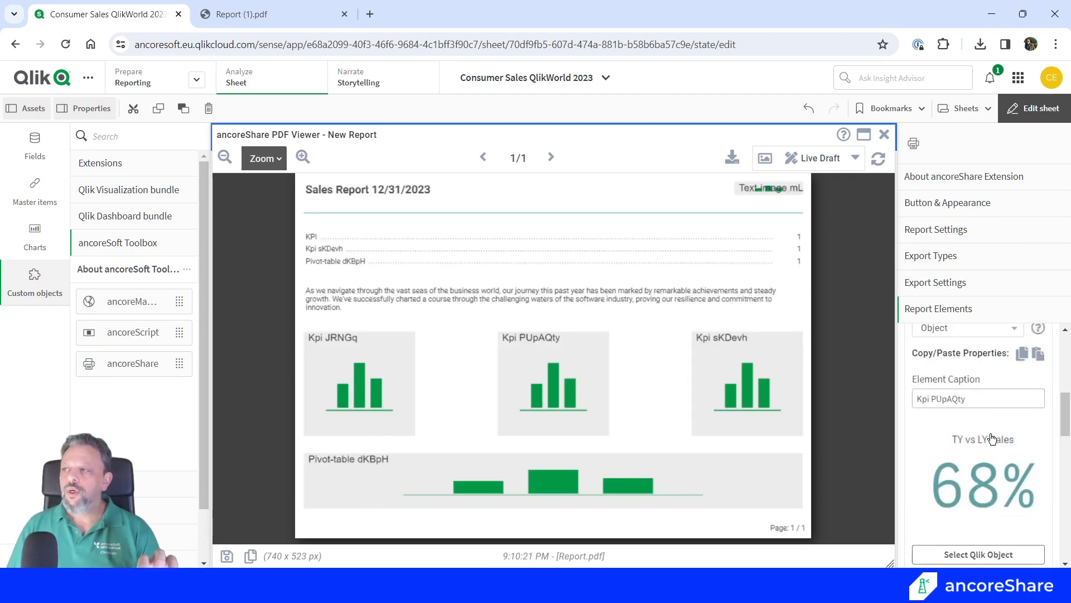
scroll(992, 439, "up", 3)
left_click(966, 382)
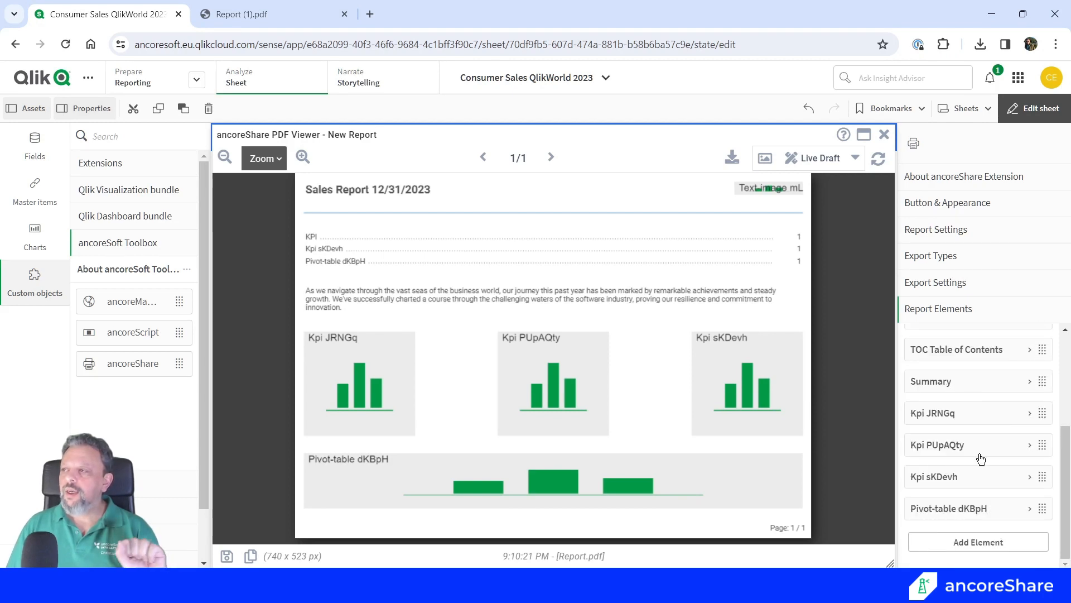
Exclude the Sales vs Budget % KPI element from the table of contents and collapse its settings
left_click(935, 478)
scroll(933, 491, "down", 10)
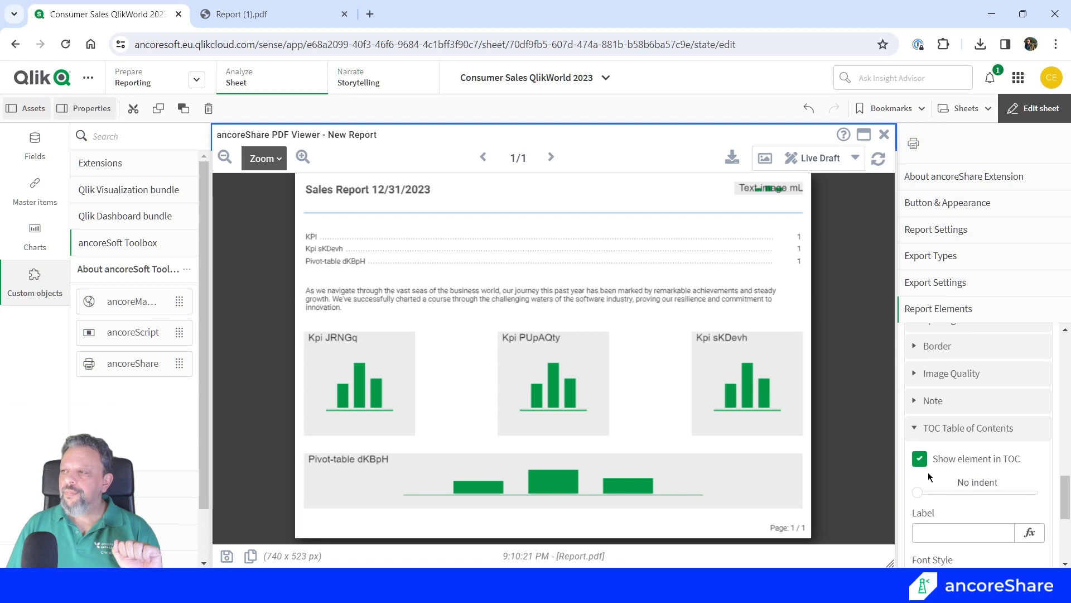
left_click(918, 457)
scroll(932, 491, "up", 5)
scroll(932, 491, "up", 4)
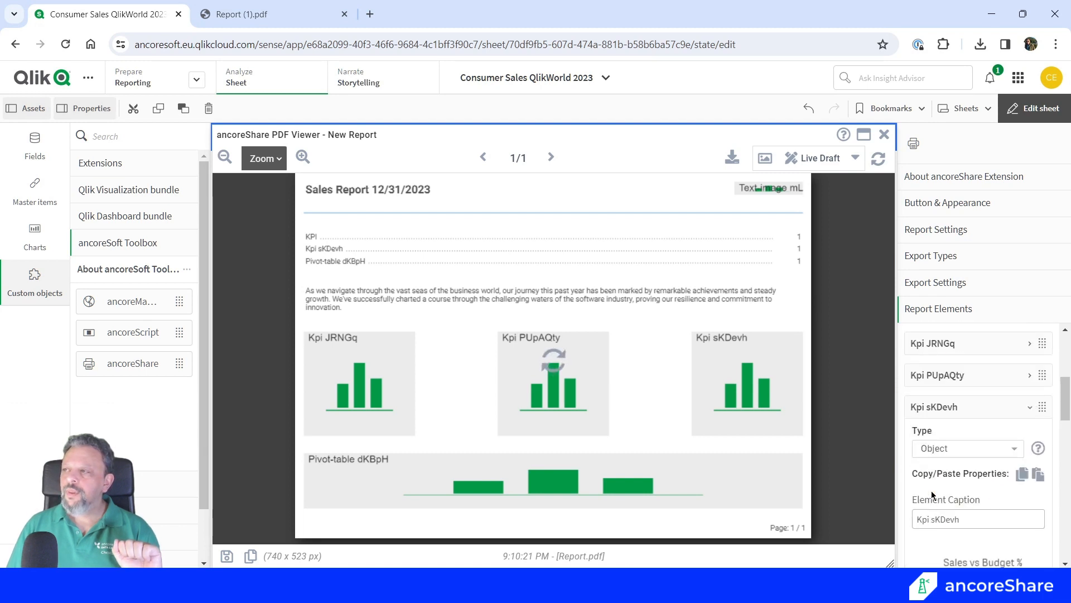
left_click(938, 481)
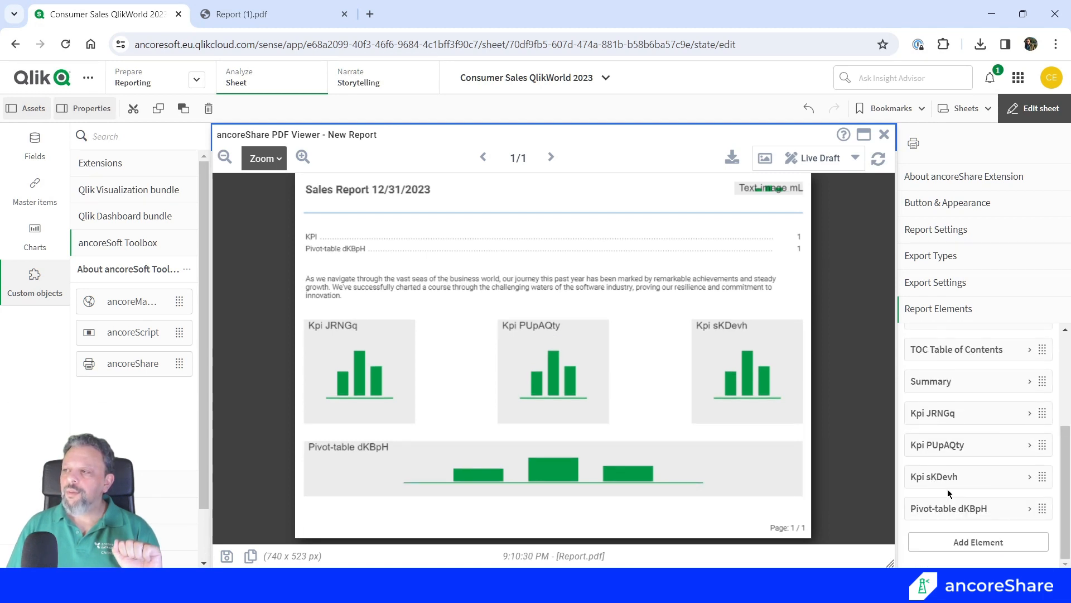
Set the pivot table element's table of contents label to "Sales Rep Sales" and collapse its settings
left_click(951, 517)
scroll(951, 517, "down", 3)
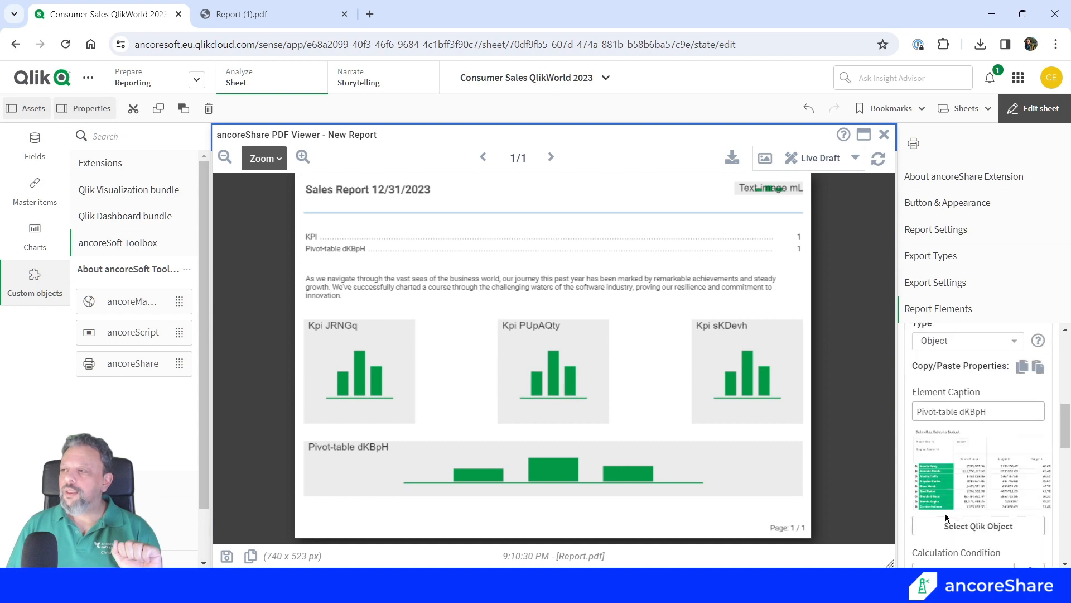
scroll(947, 518, "down", 5)
scroll(936, 511, "down", 1)
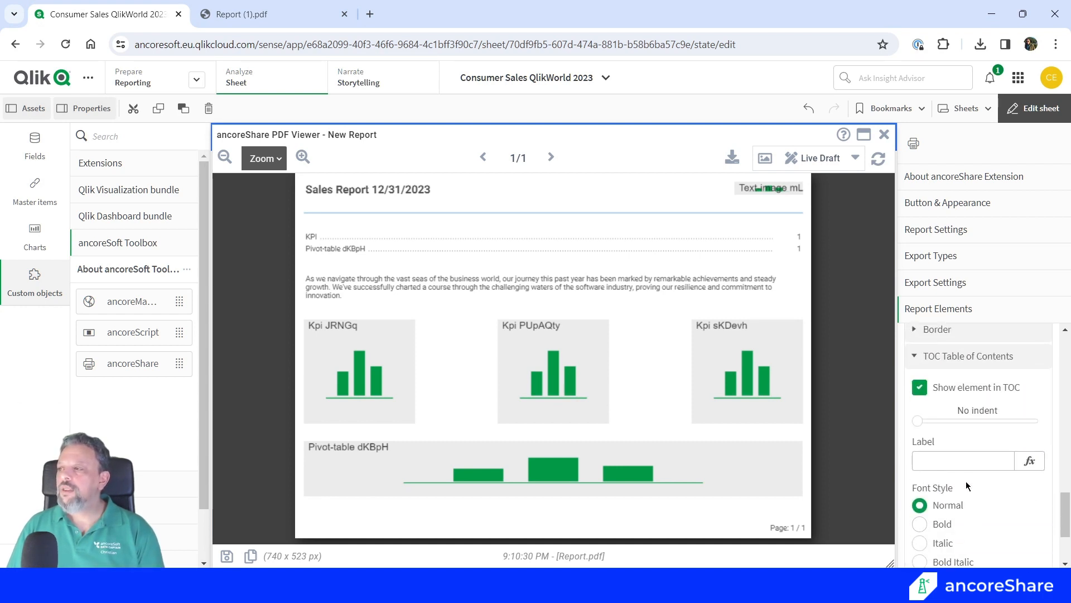
left_click(1006, 461)
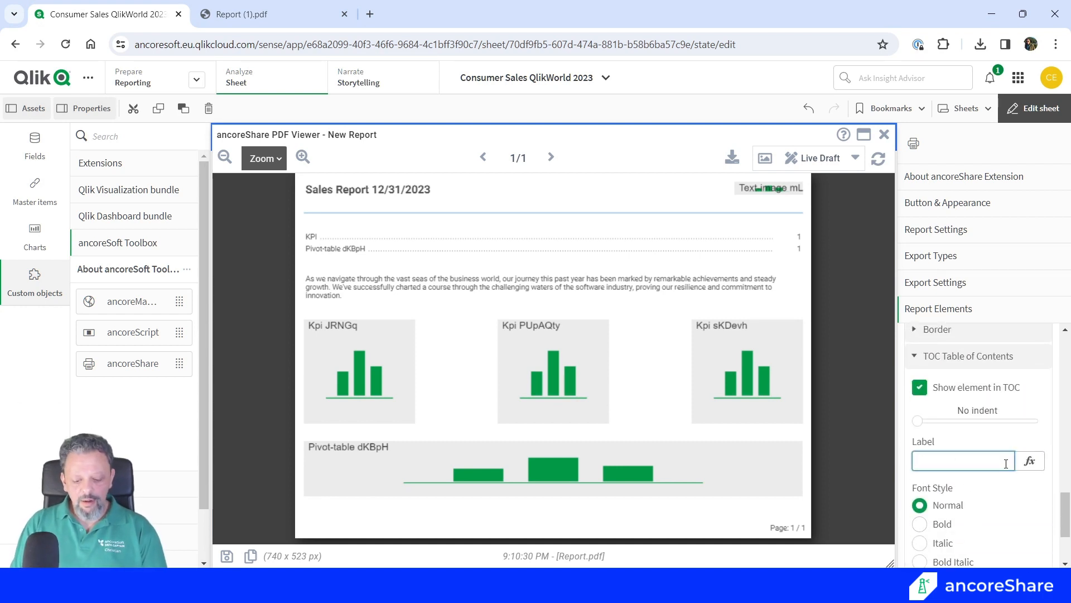
type("Sales Rep Sales")
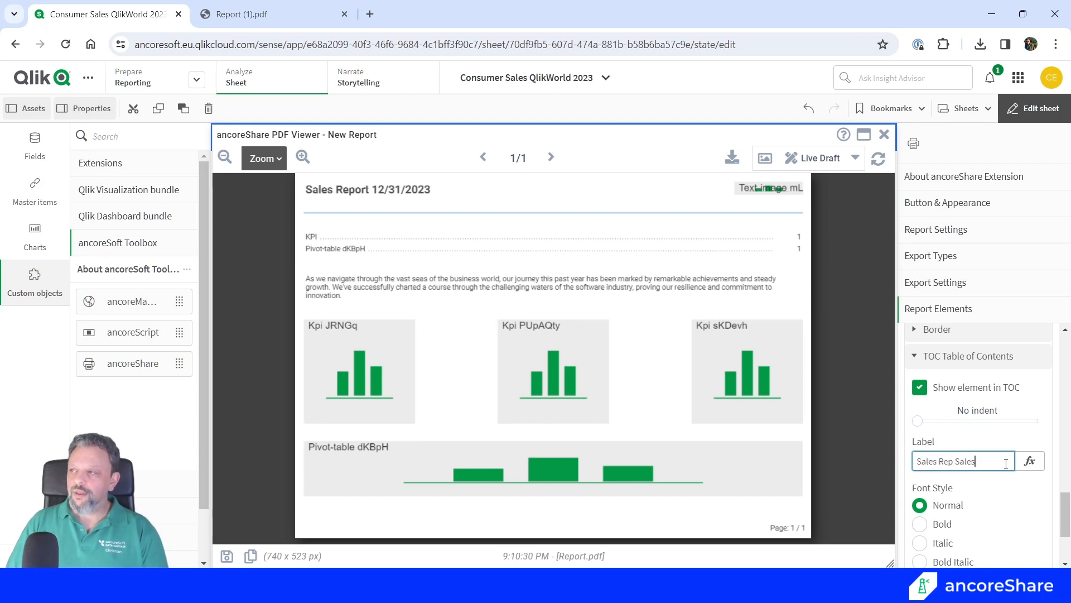
double_click(1006, 463)
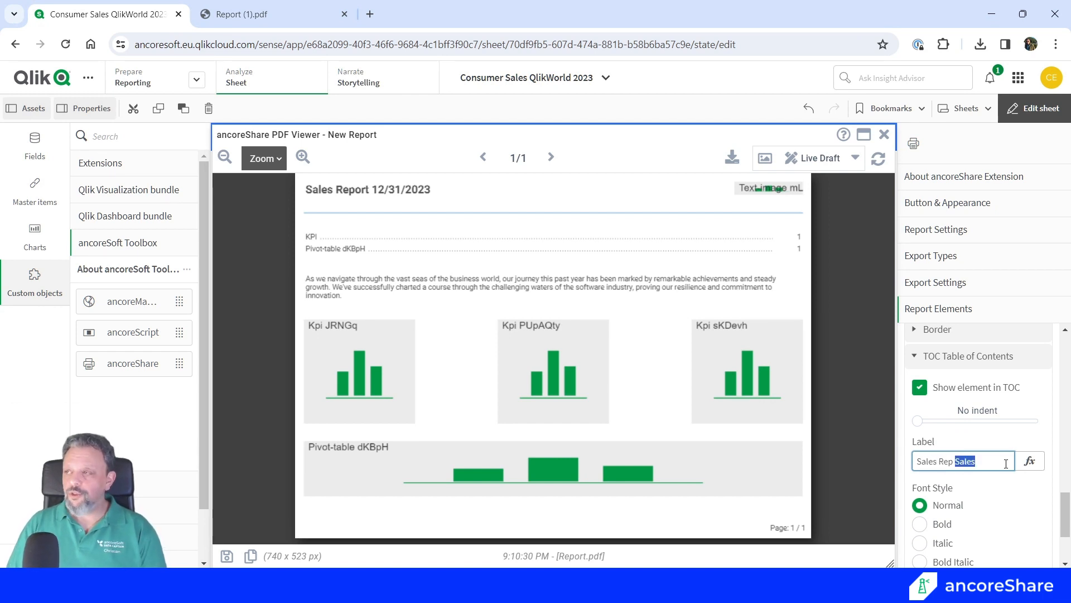
left_click(1006, 464)
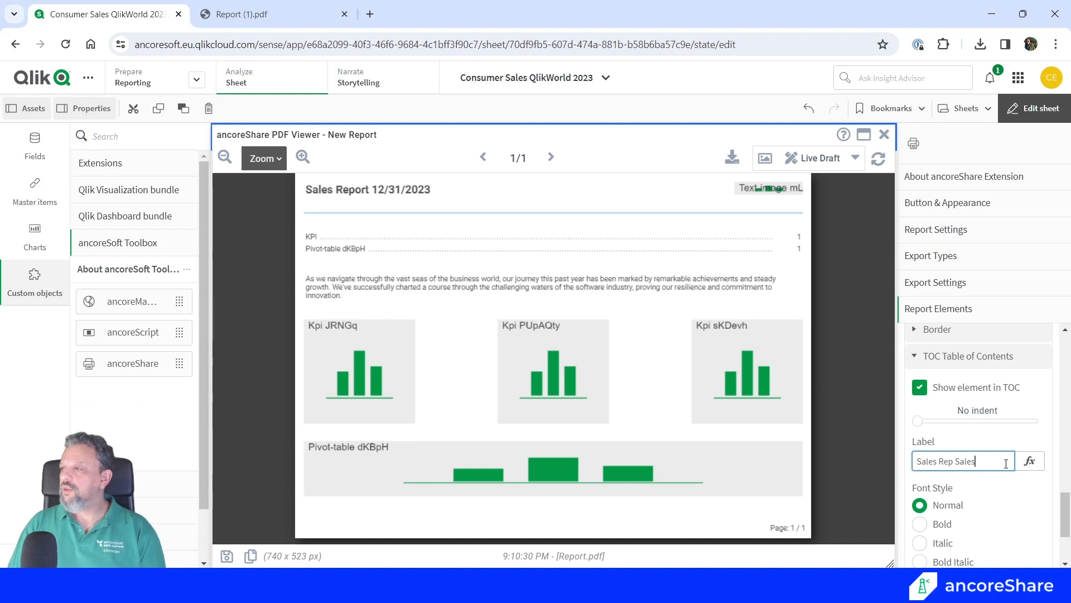
key("Return")
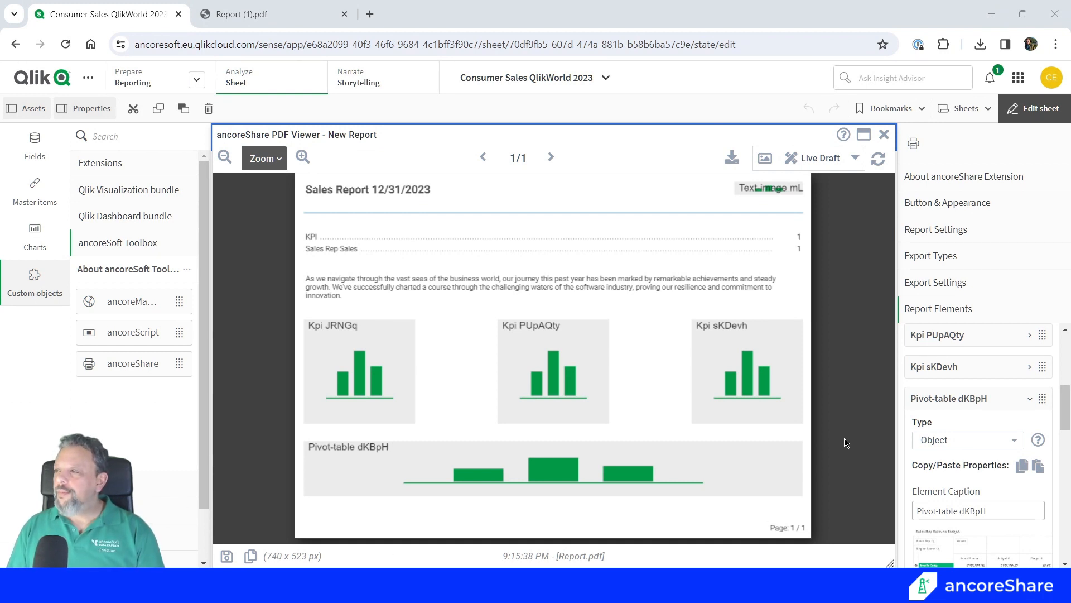
left_click(925, 410)
Add a new report element after the pivot table and set its type to Sheet
scroll(971, 502, "down", 5)
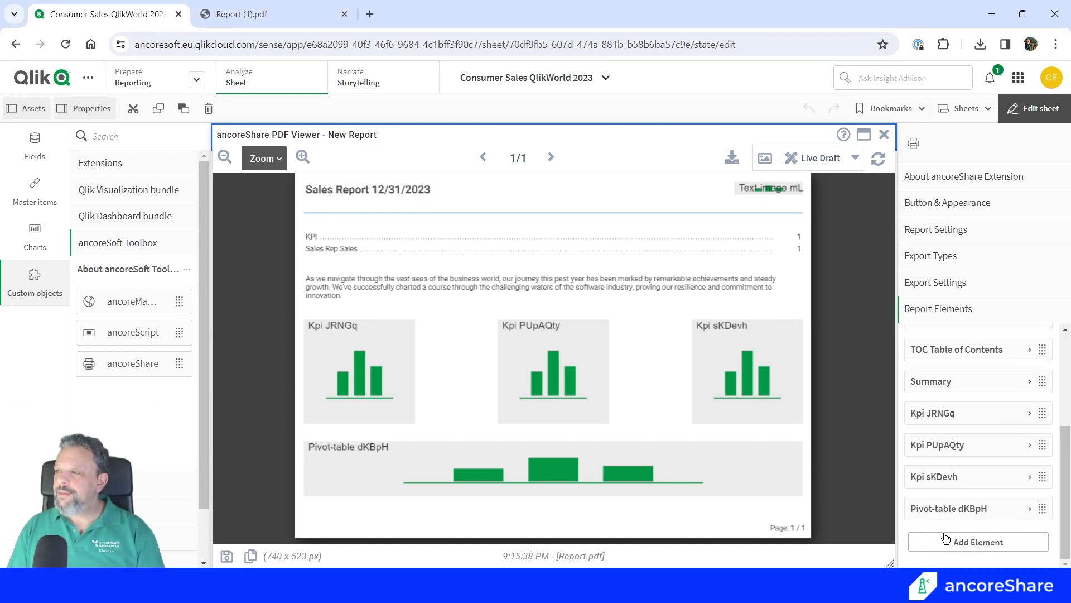
left_click(989, 555)
scroll(982, 530, "down", 2)
left_click(976, 511)
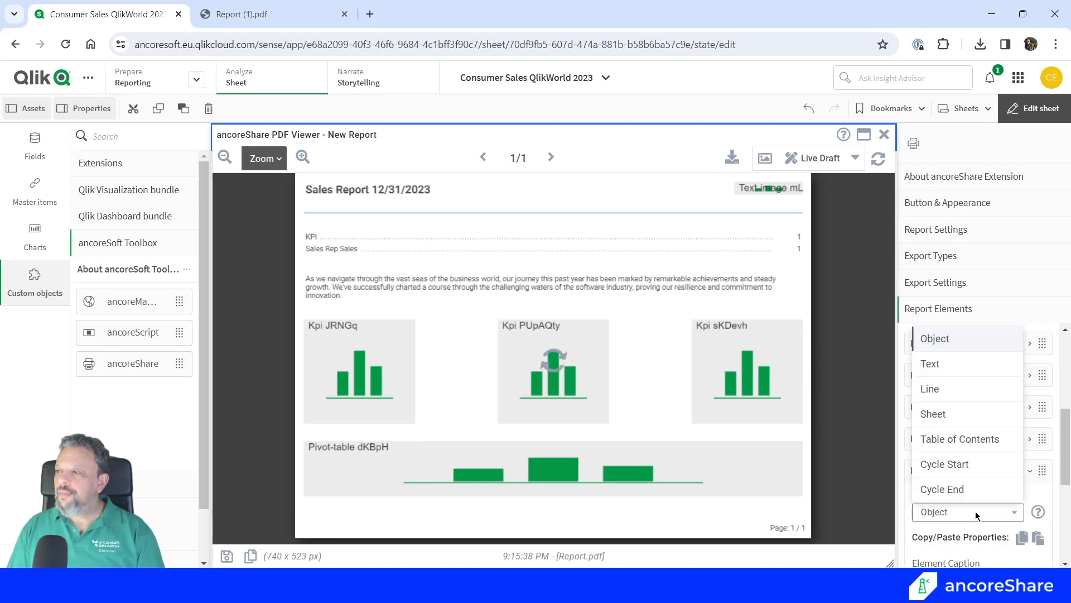
left_click(952, 414)
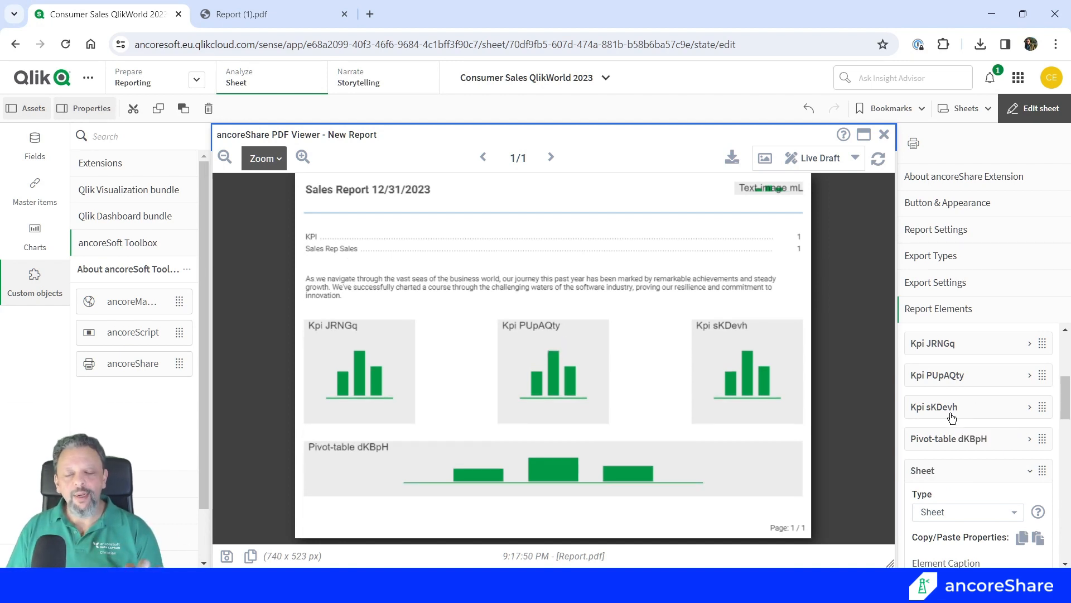
Assign the Sales Rep Performance sheet to the new sheet element
scroll(978, 499, "down", 3)
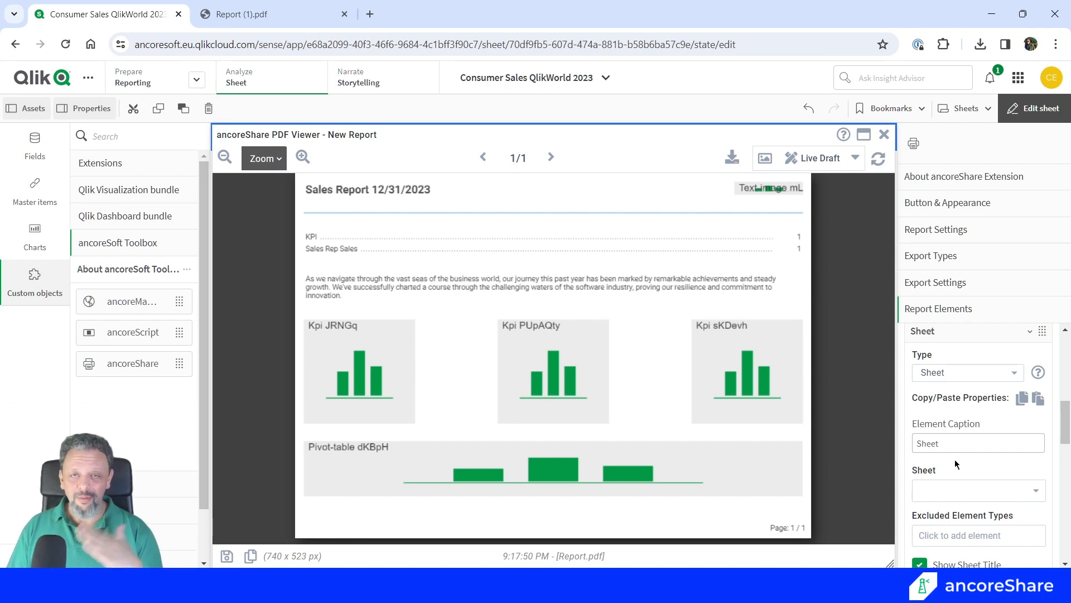
left_click(940, 494)
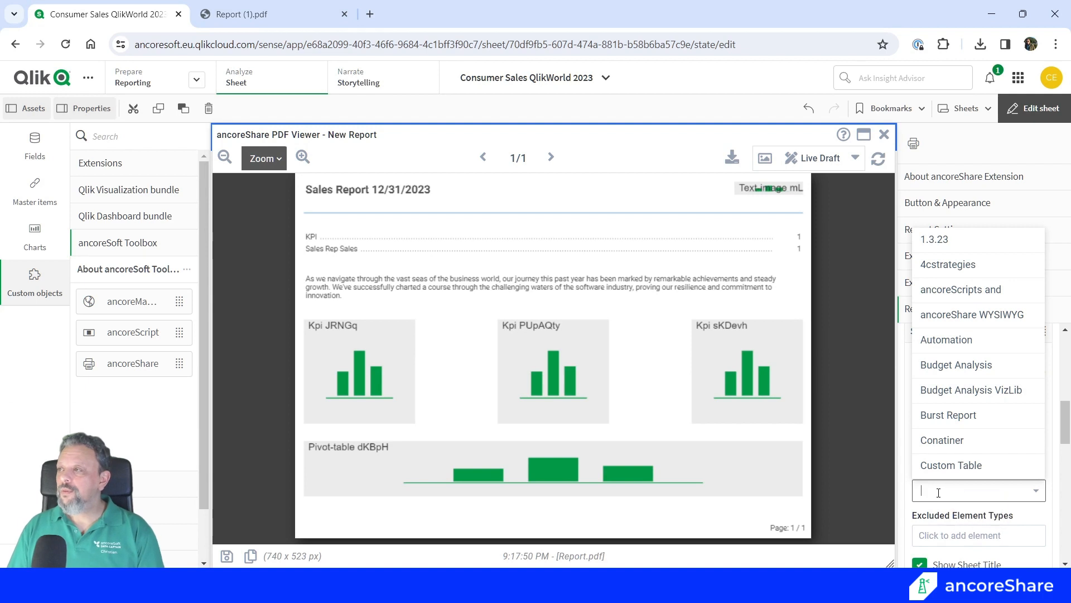
type("Sa")
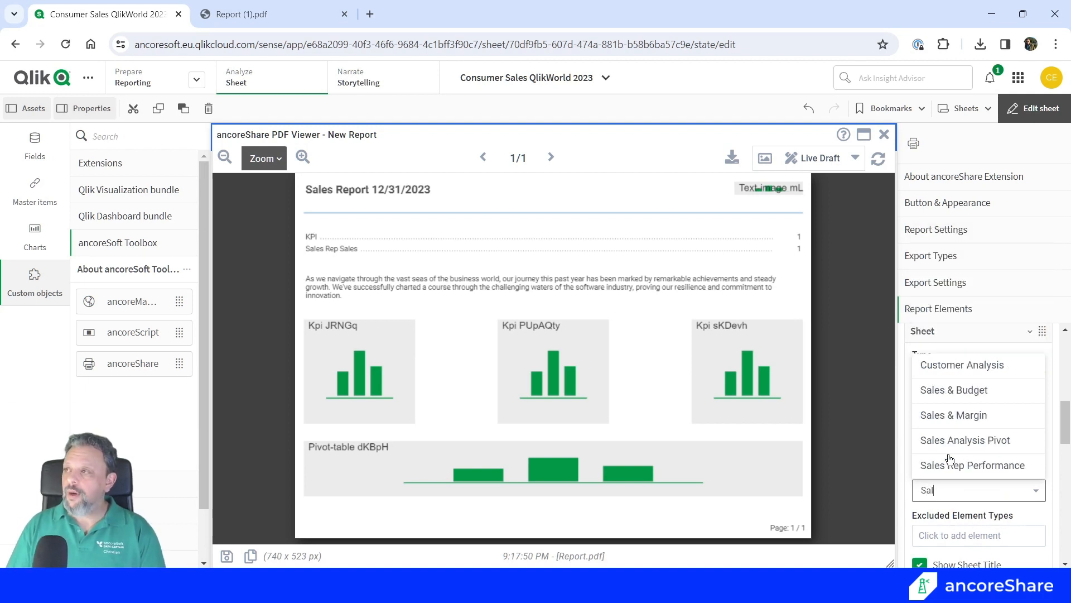
type("l")
left_click(929, 466)
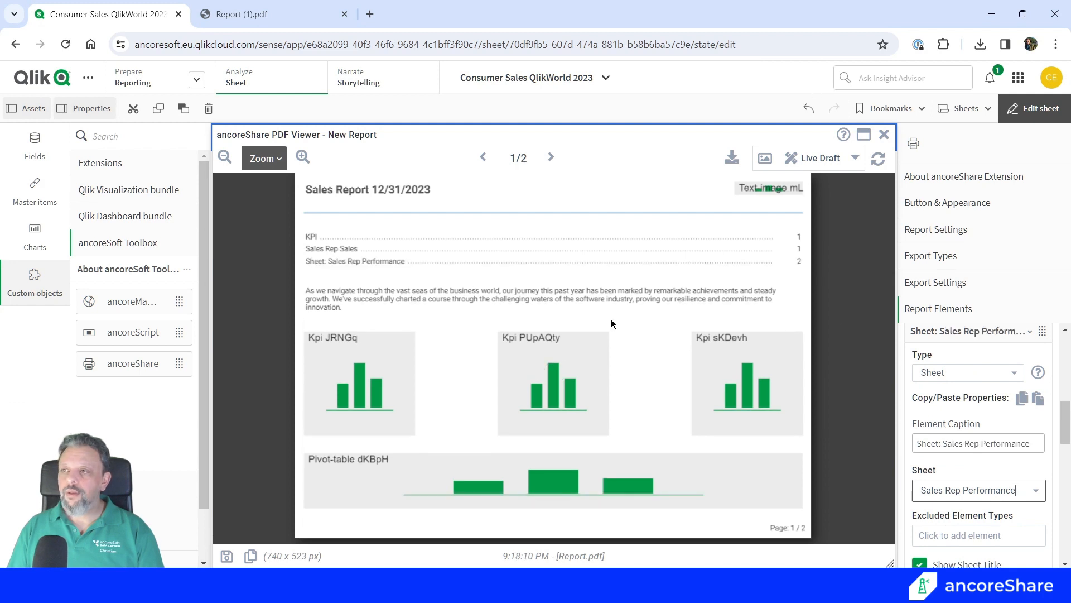
Check page 2 of the live draft and collapse the sheet element's settings
left_click(552, 158)
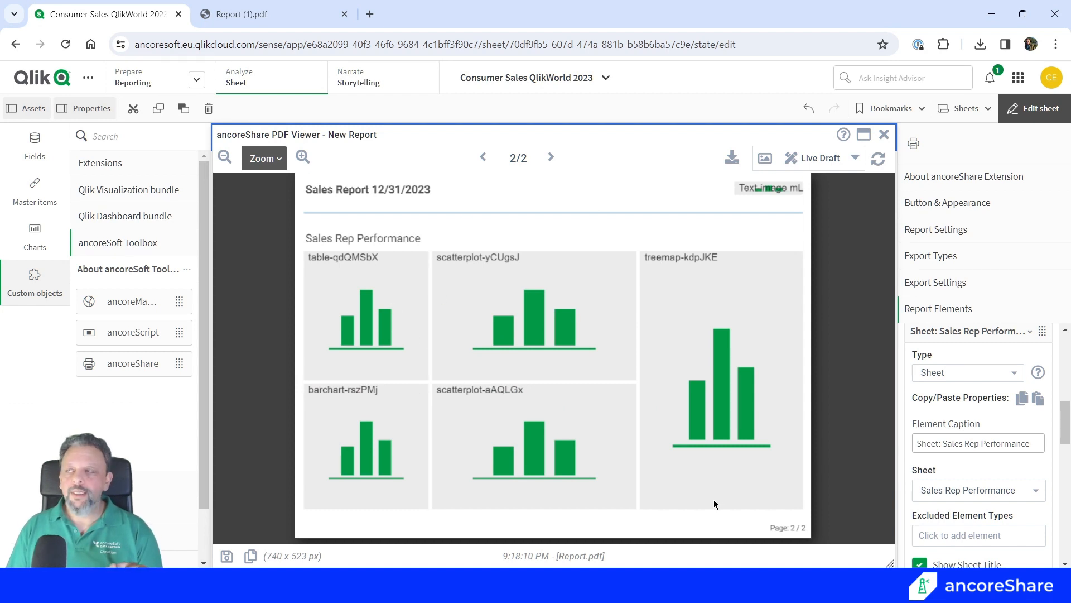
scroll(999, 520, "up", 1)
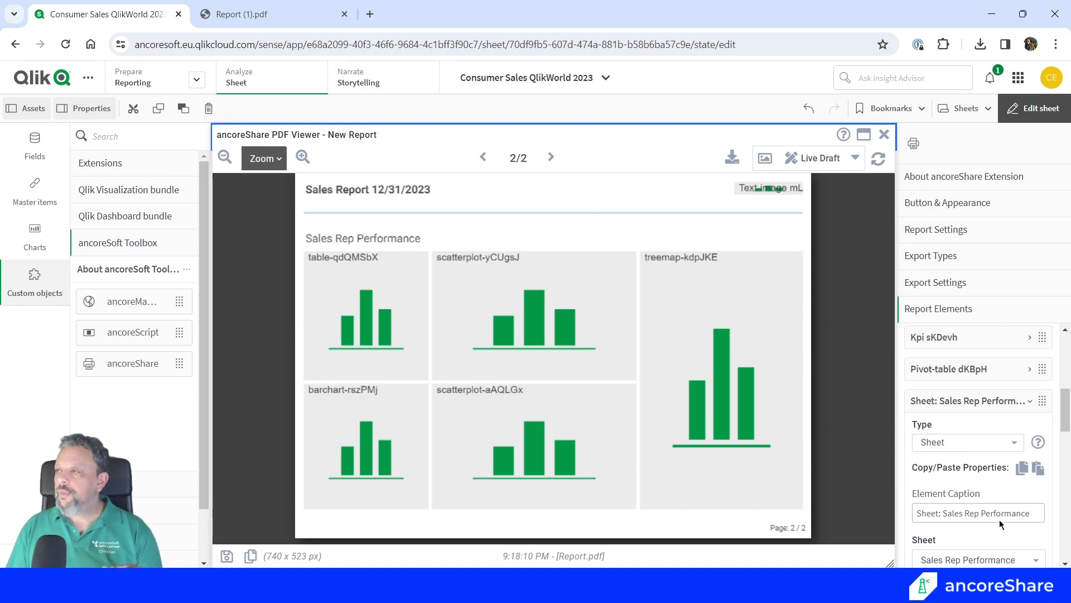
left_click(1027, 403)
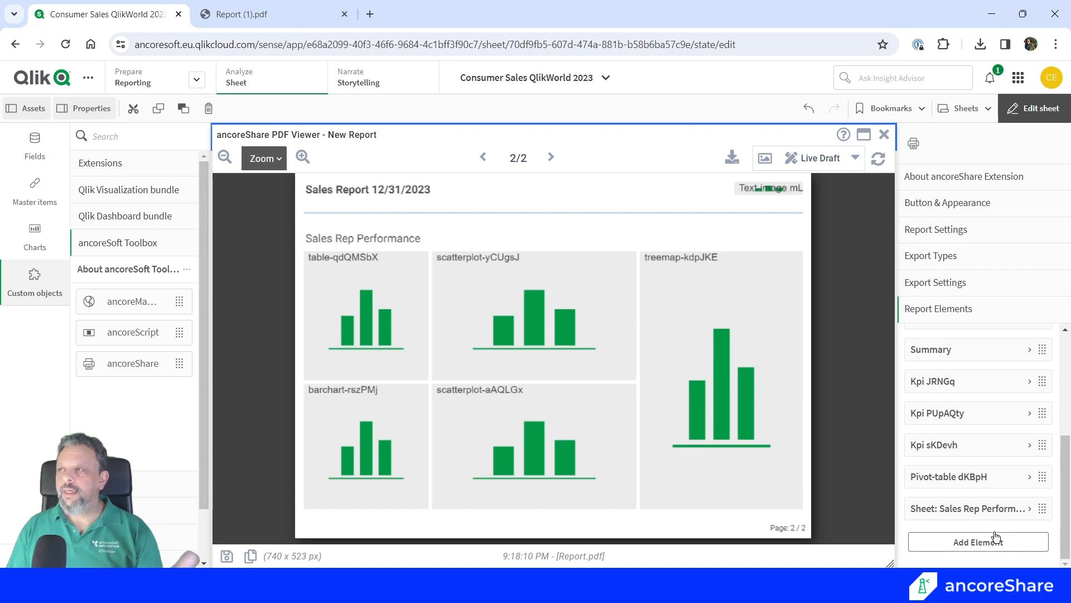
Render the report in Preview mode, then download the PDF and open the downloaded file
left_click(858, 159)
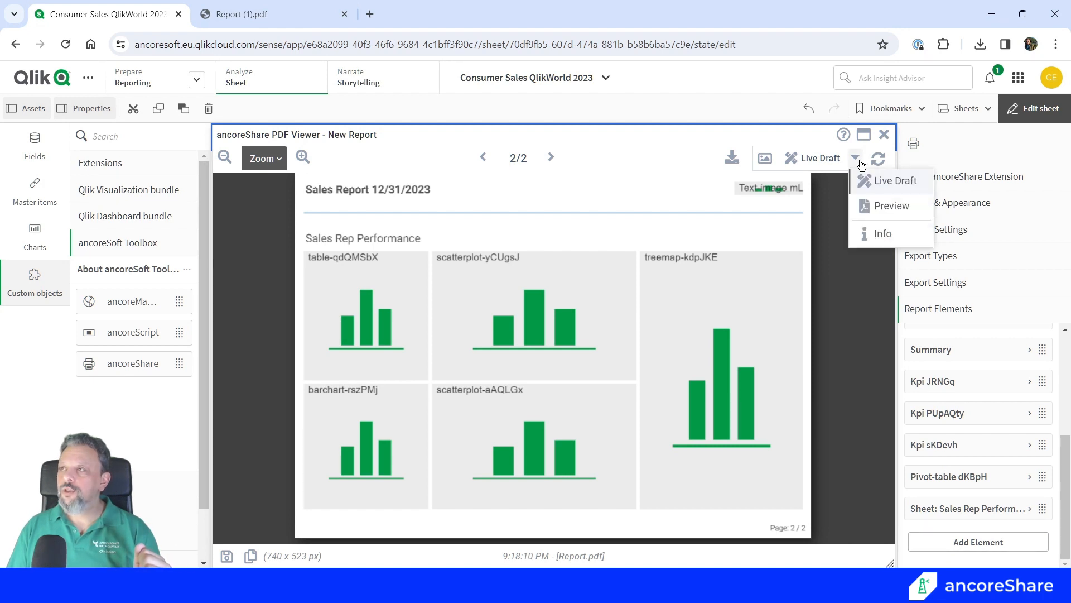
left_click(887, 205)
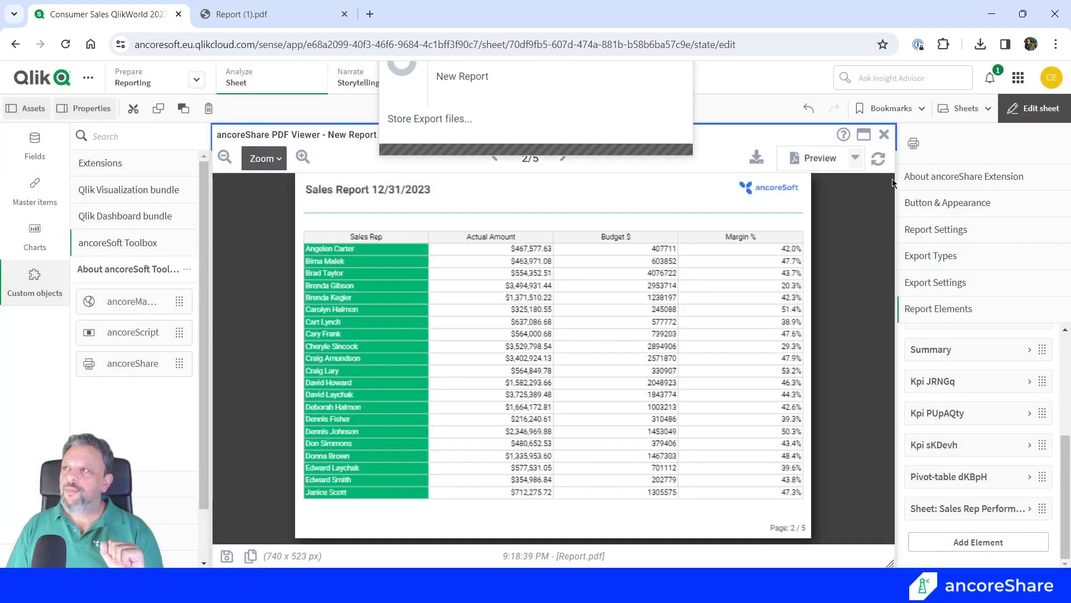
left_click(756, 159)
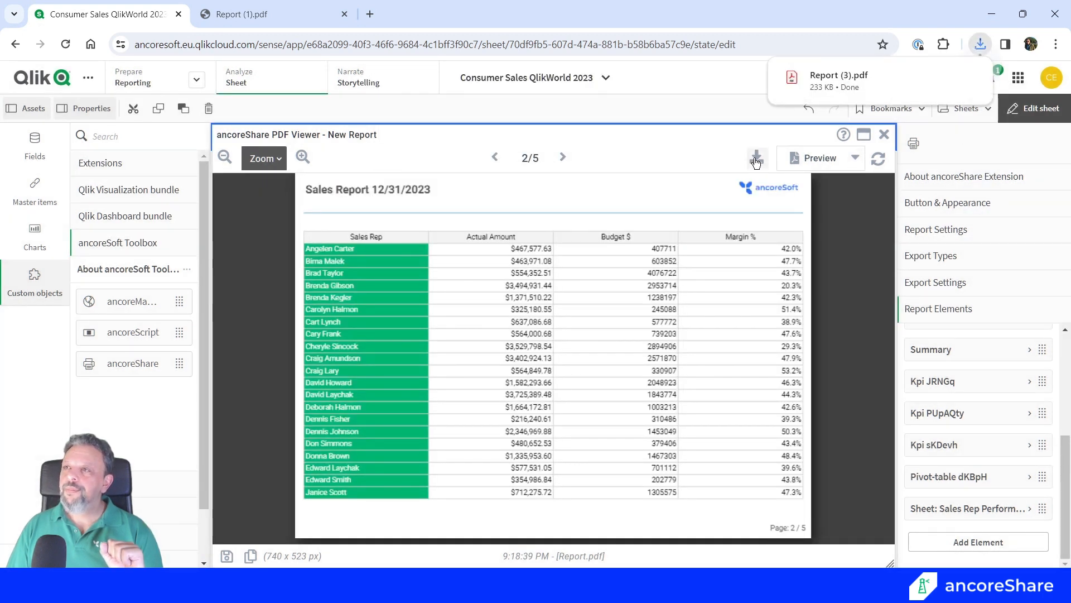
left_click(820, 83)
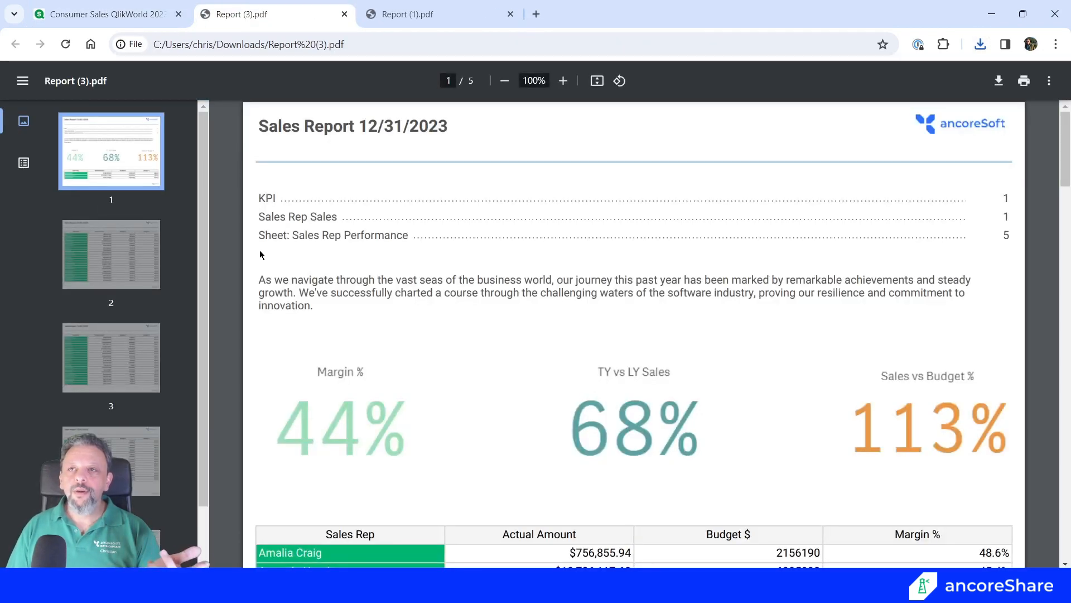
Show the PDF's document outline and follow its bookmarks to inspect the Sales Rep Performance sheet page
left_click(22, 164)
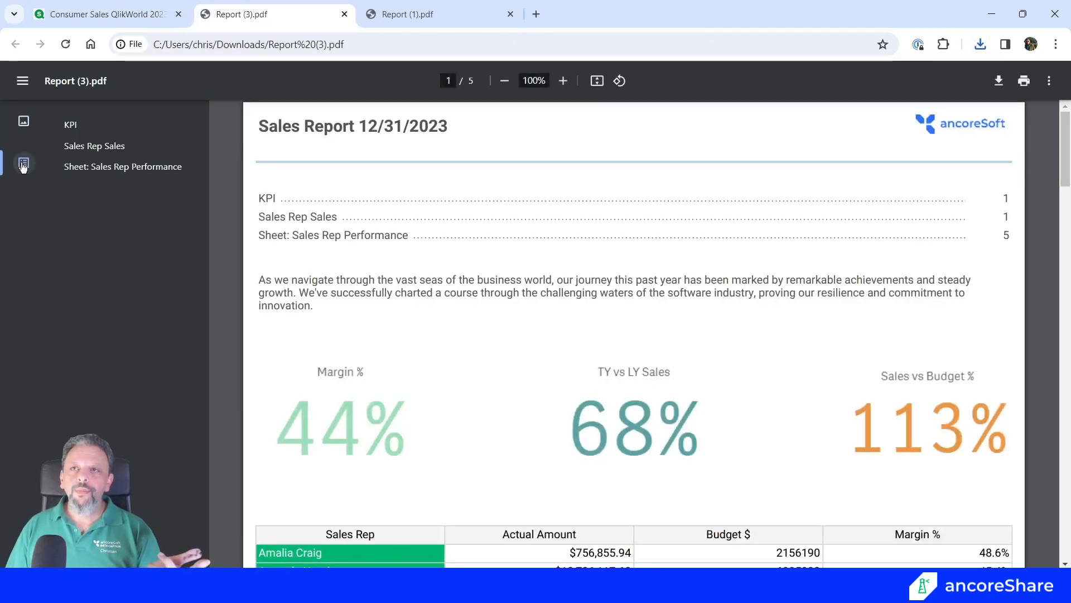
left_click(119, 149)
left_click(118, 168)
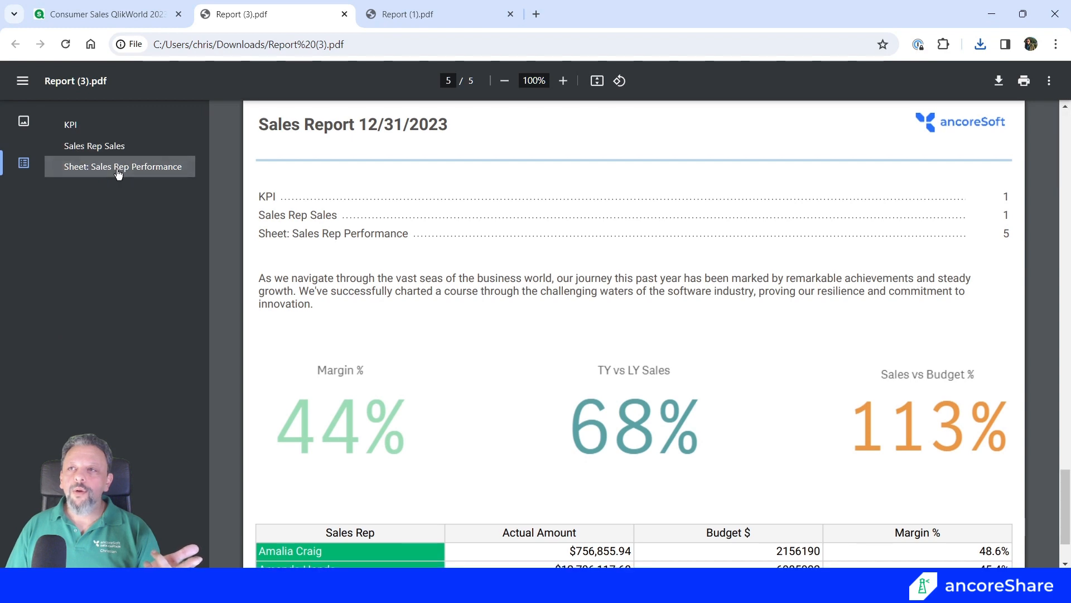
scroll(531, 394, "down", 2)
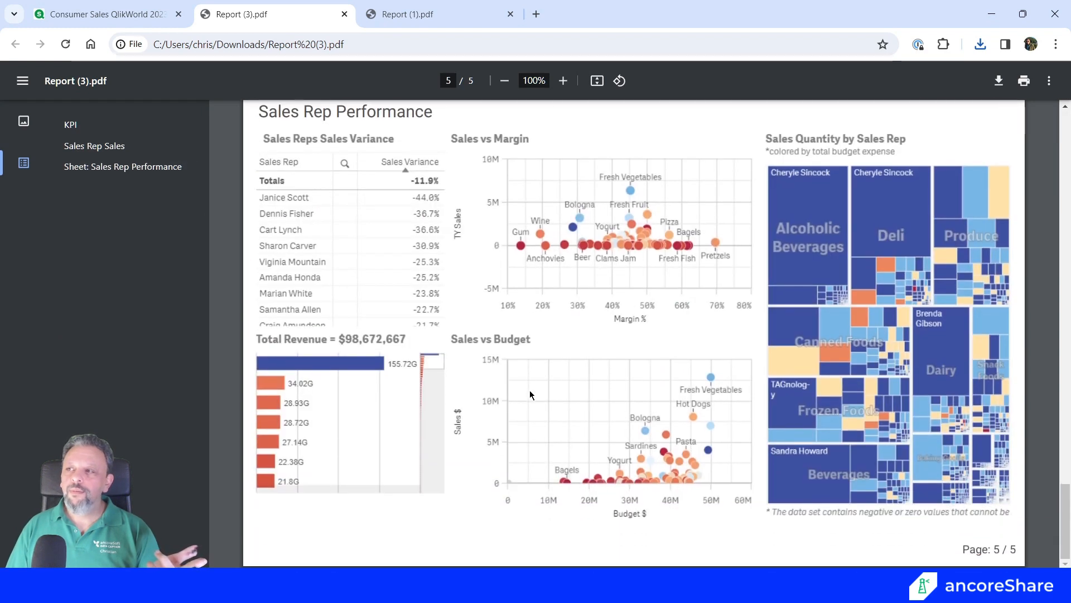
scroll(530, 394, "up", 3)
Jump to the Sales Rep Sales bookmark and review the pivot table pages through to the final sheet page
left_click(104, 149)
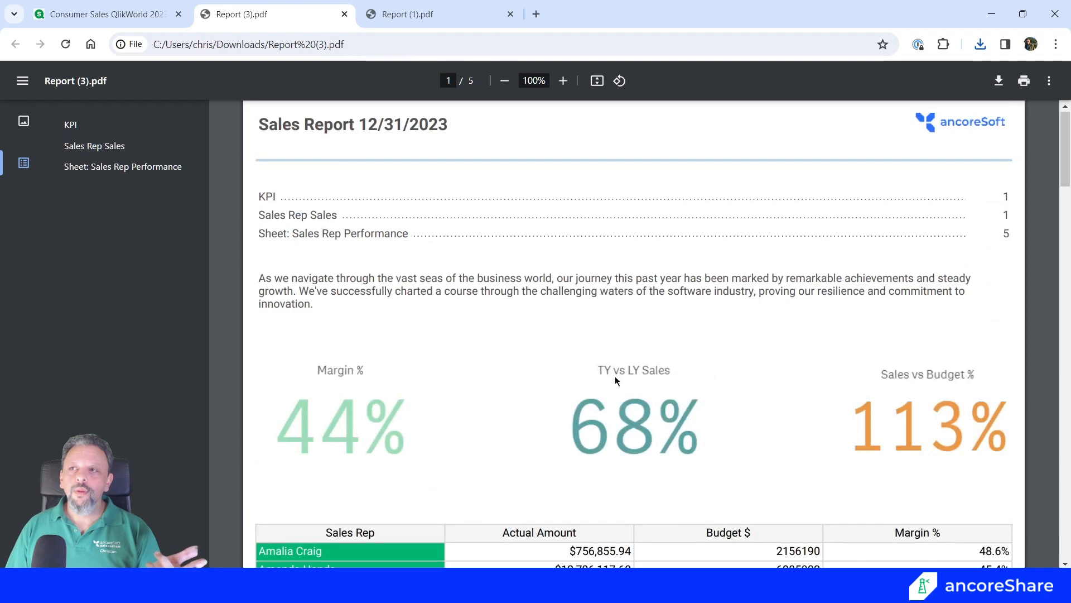
scroll(678, 440, "down", 8)
scroll(679, 444, "down", 20)
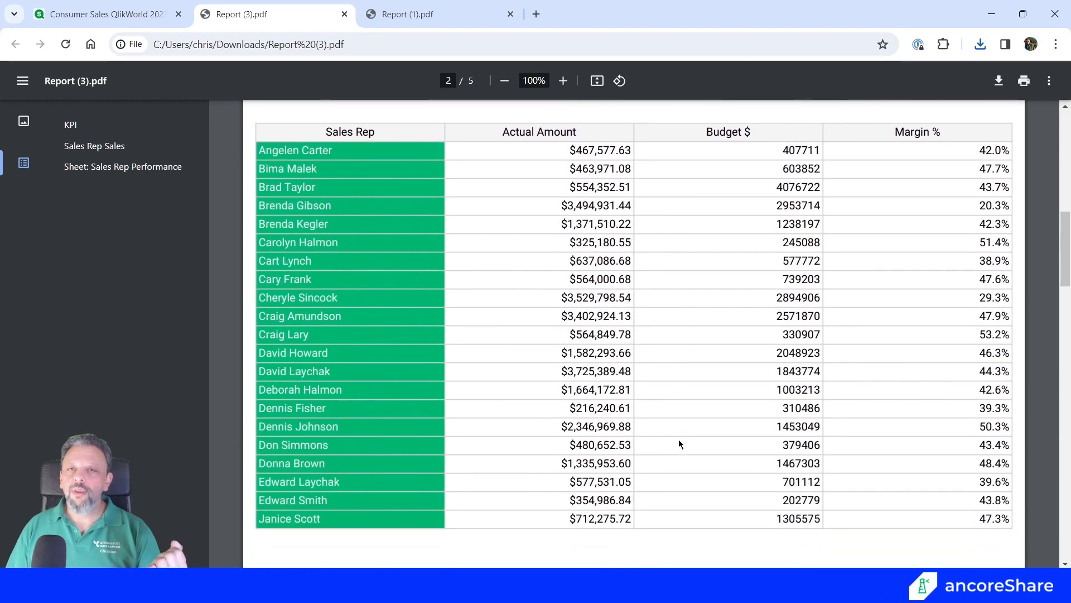
scroll(680, 444, "down", 15)
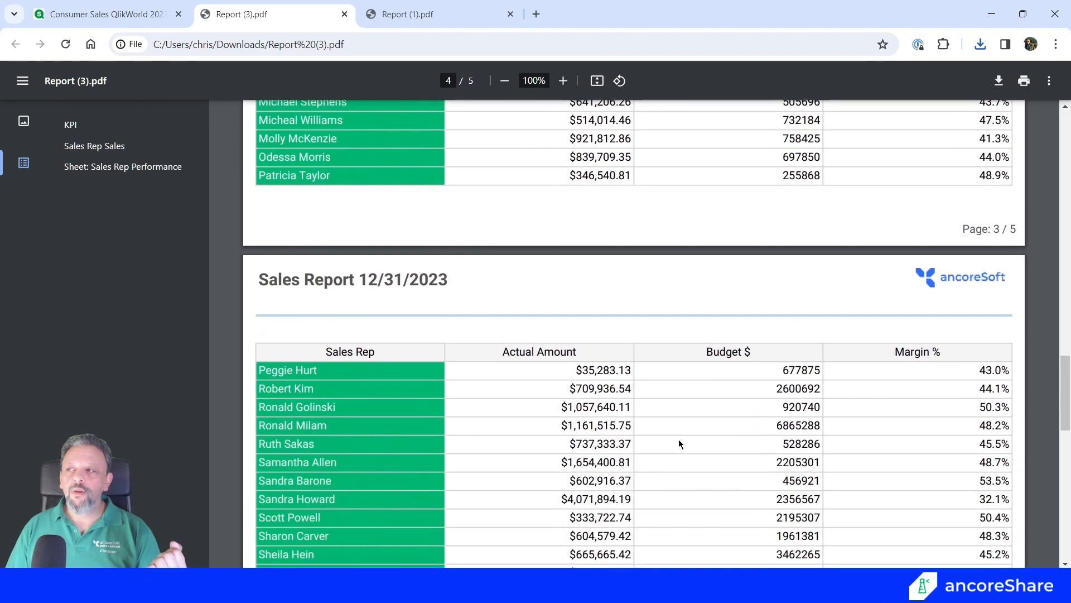
scroll(679, 441, "down", 5)
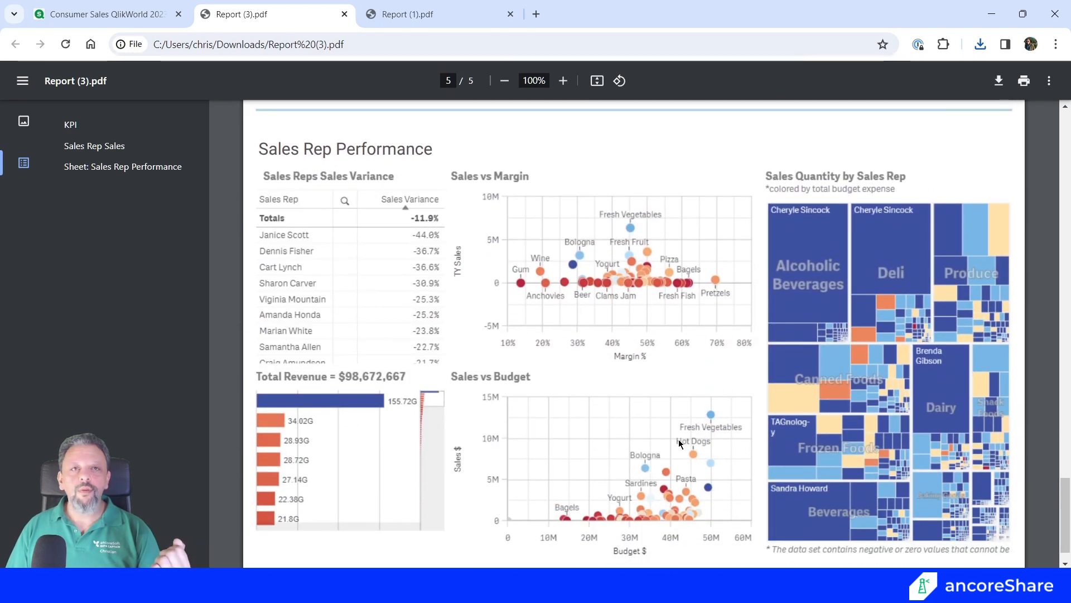
scroll(679, 443, "down", 1)
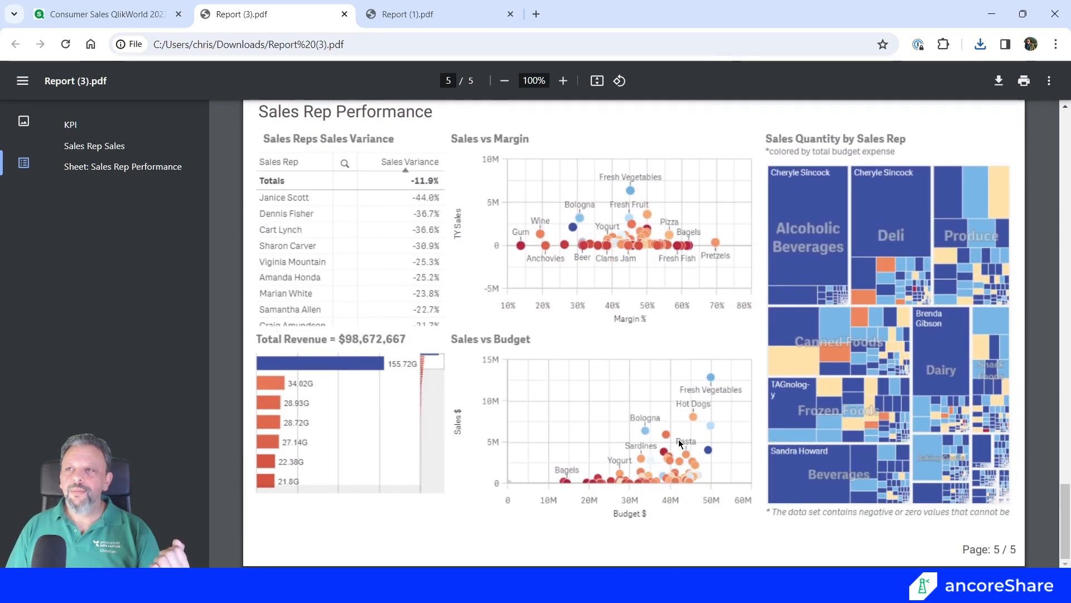